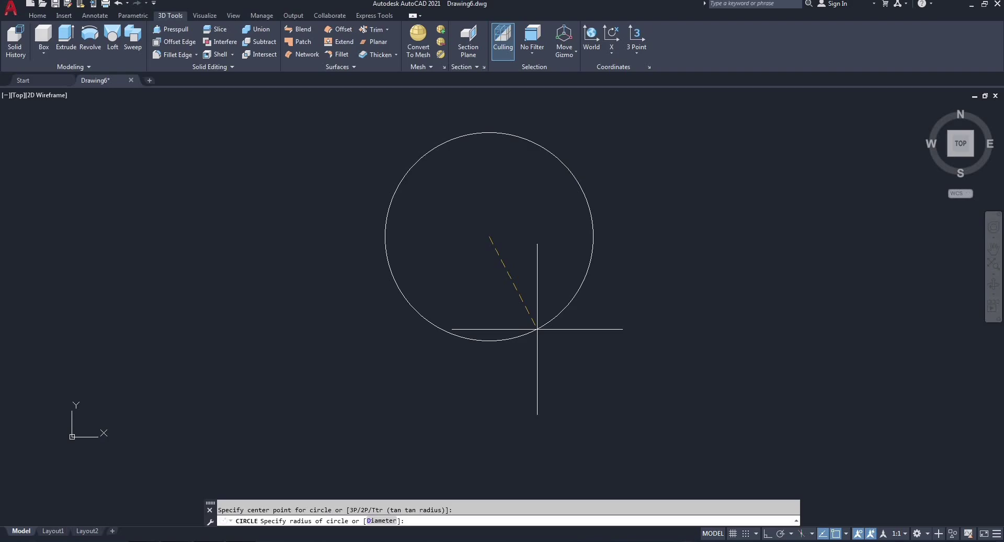
Finish the circle with a radius of 100 and move it up and to the right, clear of the origin
key(Return)
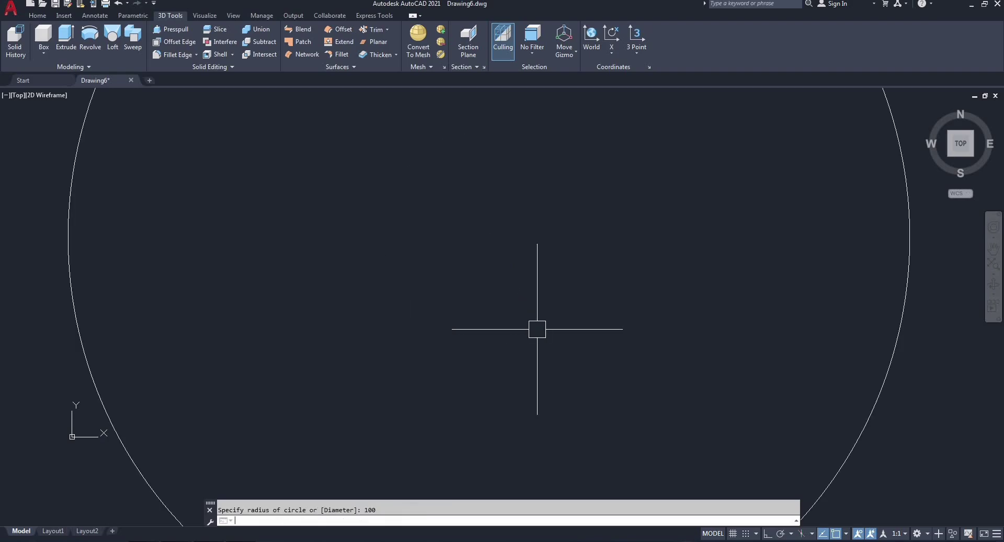
scroll(537, 328, down, 5)
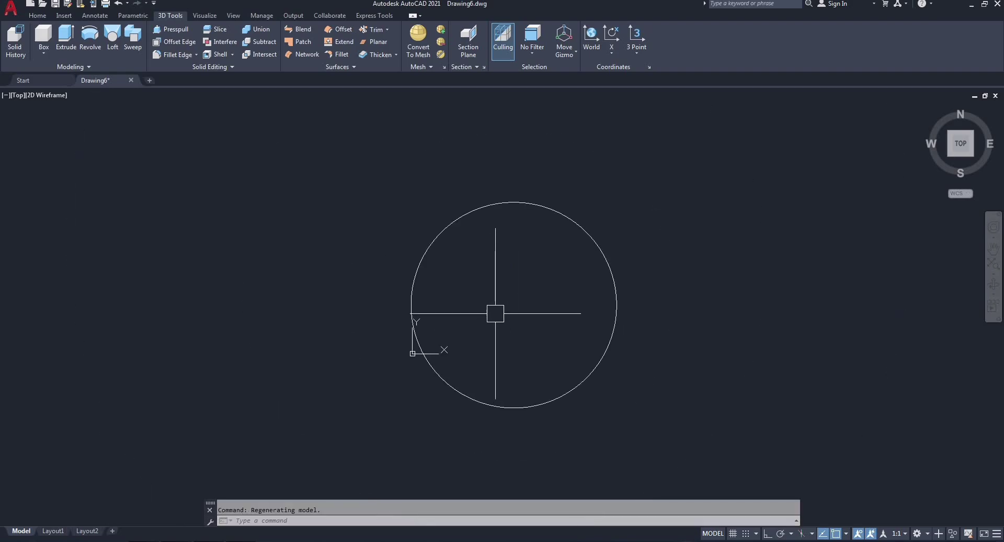
click(488, 325)
click(384, 399)
text(m)
key(Return)
click(548, 431)
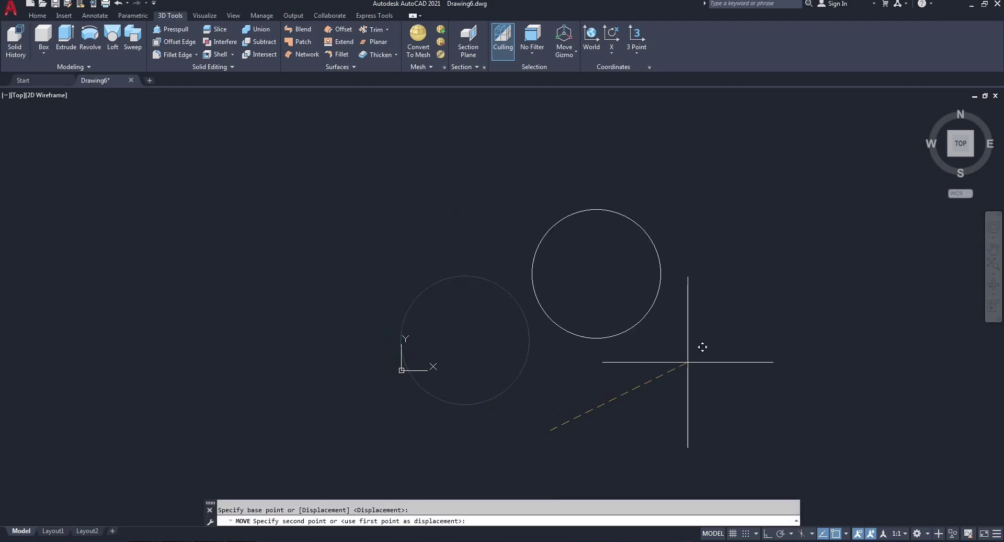
click(582, 354)
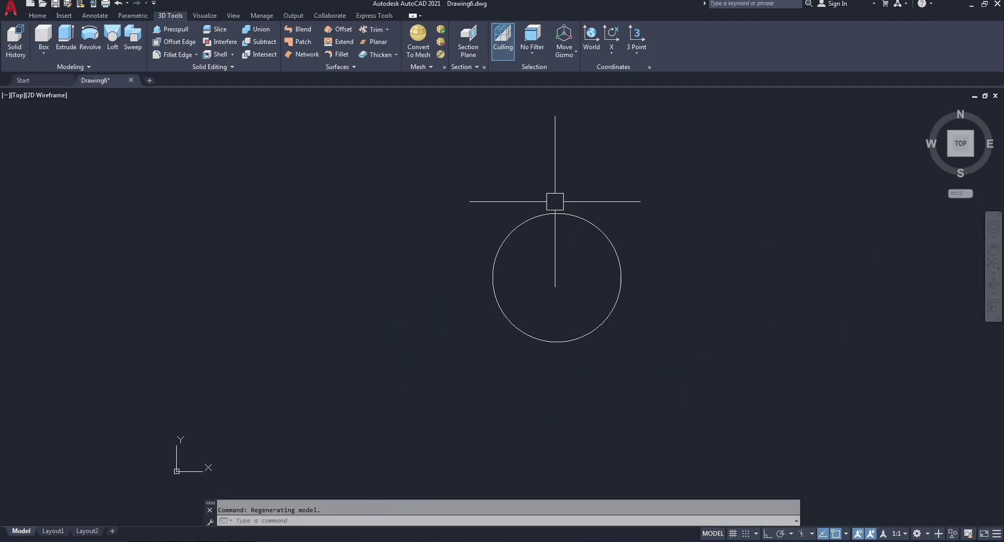
Draw a vertical line with Ortho on from the circle's centre up past the top of the circle
scroll(555, 207, up, 4)
text(1)
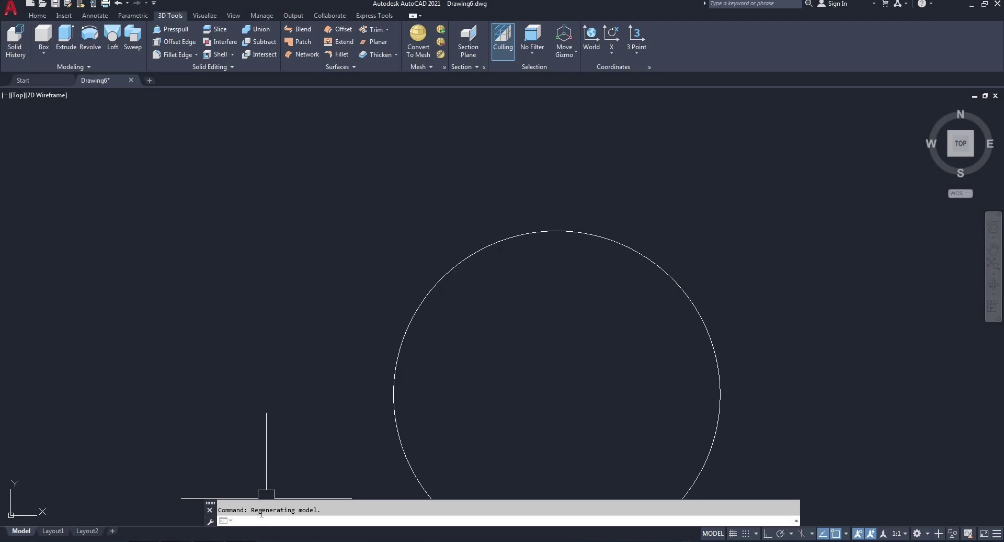
key(BackSpace)
text(l)
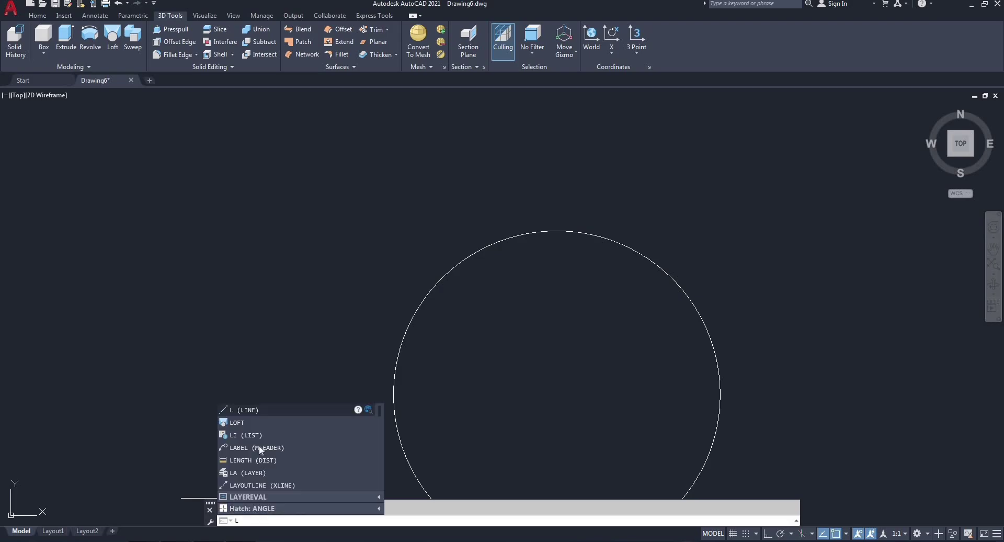
click(252, 412)
scroll(546, 245, down, 2)
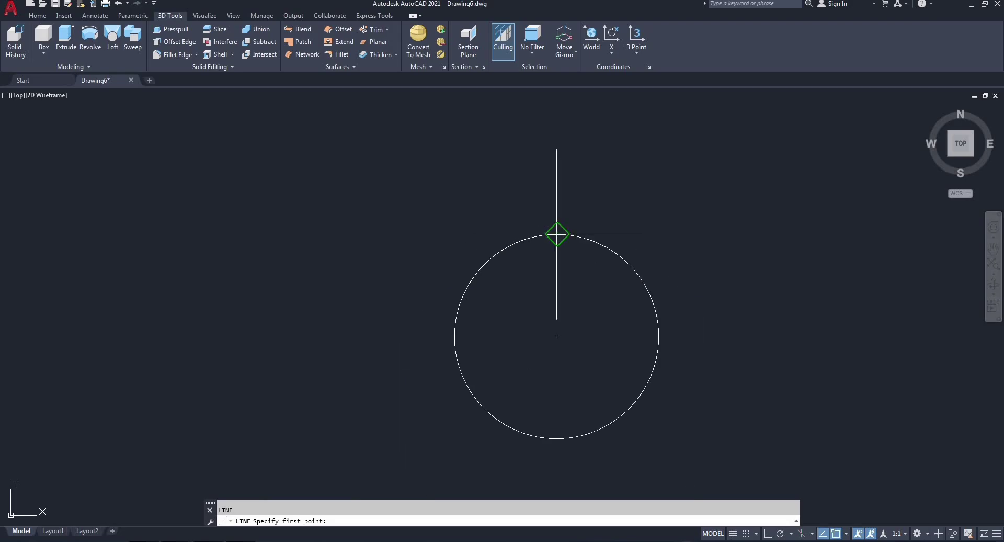
click(556, 335)
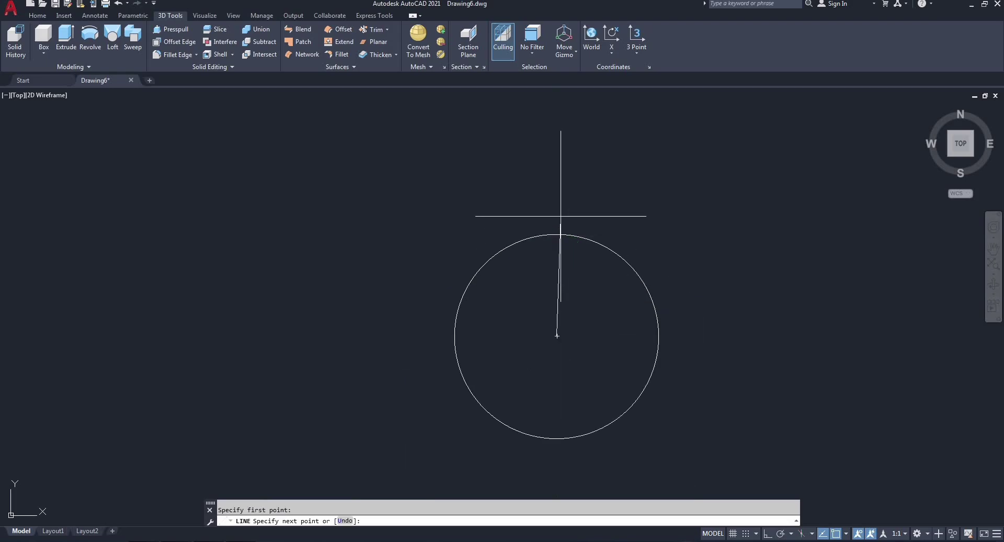
click(767, 534)
scroll(555, 222, up, 5)
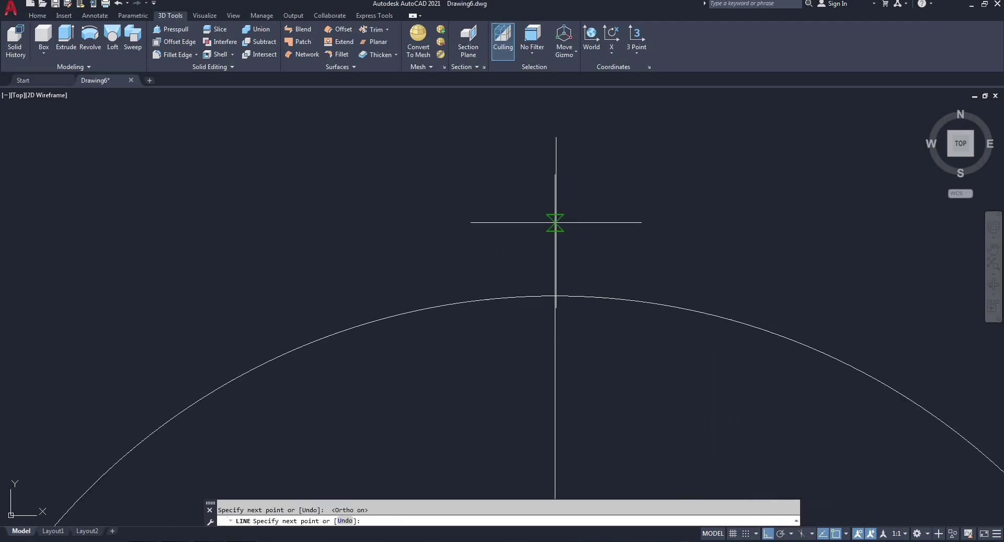
right_click(604, 250)
click(624, 254)
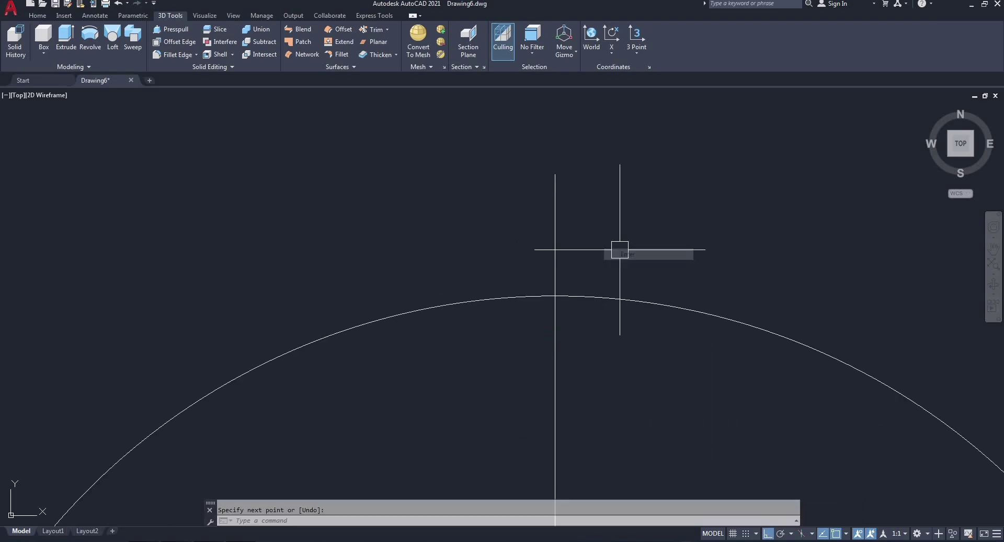
Trim off the part of the vertical line that extends above the circle
scroll(551, 295, up, 2)
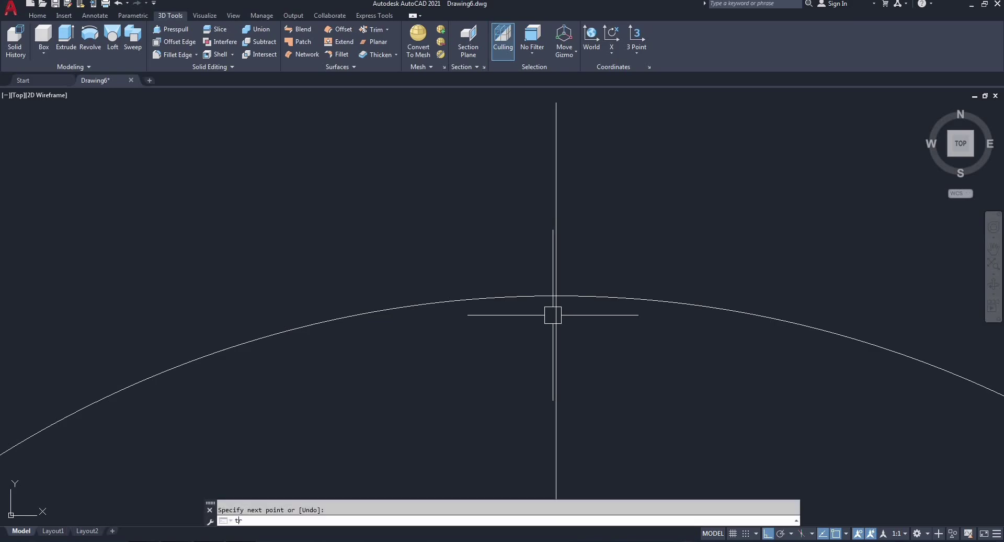
text(tr)
key(Return)
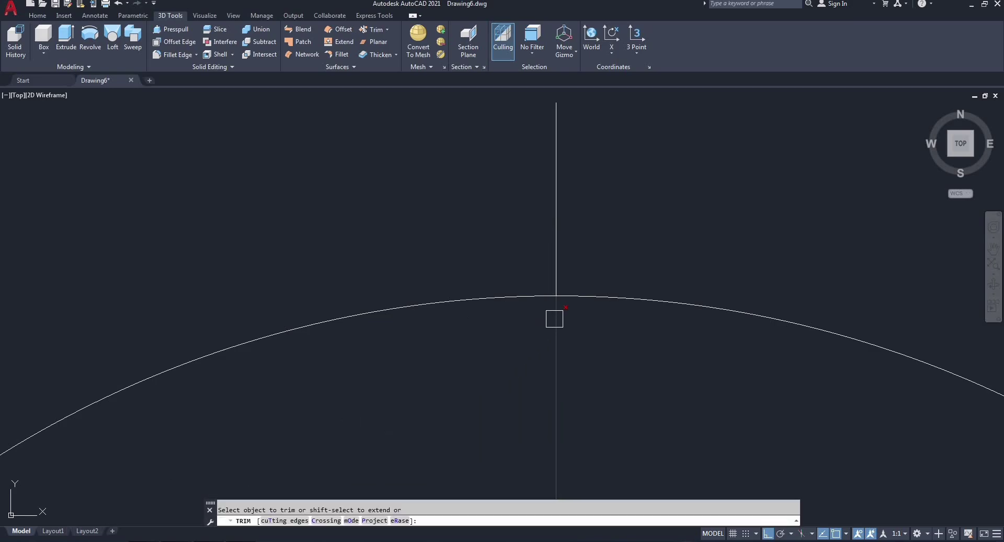
right_click(618, 249)
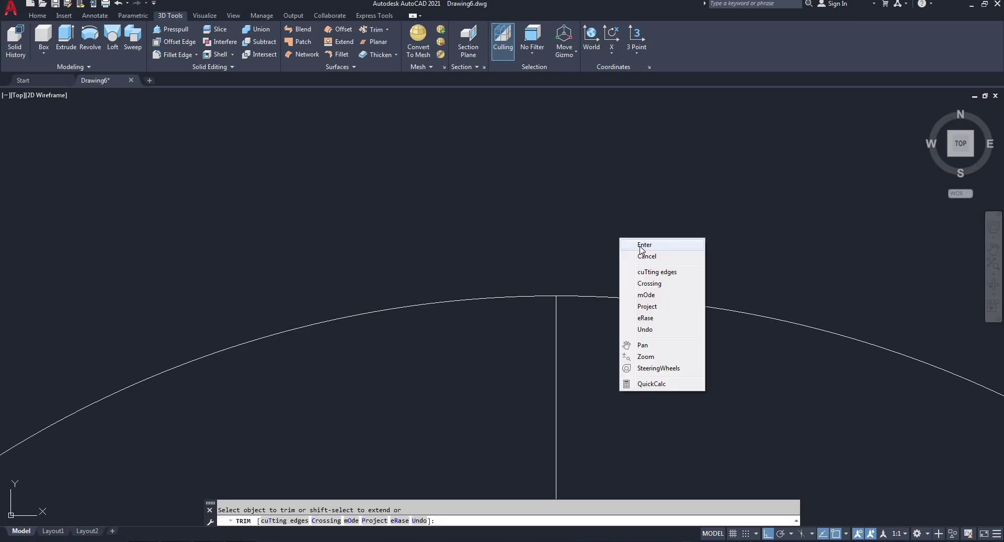
key(Escape)
scroll(574, 280, down, 2)
Draw a 5-unit vertical line upward from the point where the centre line meets the top of the circle
key(Return)
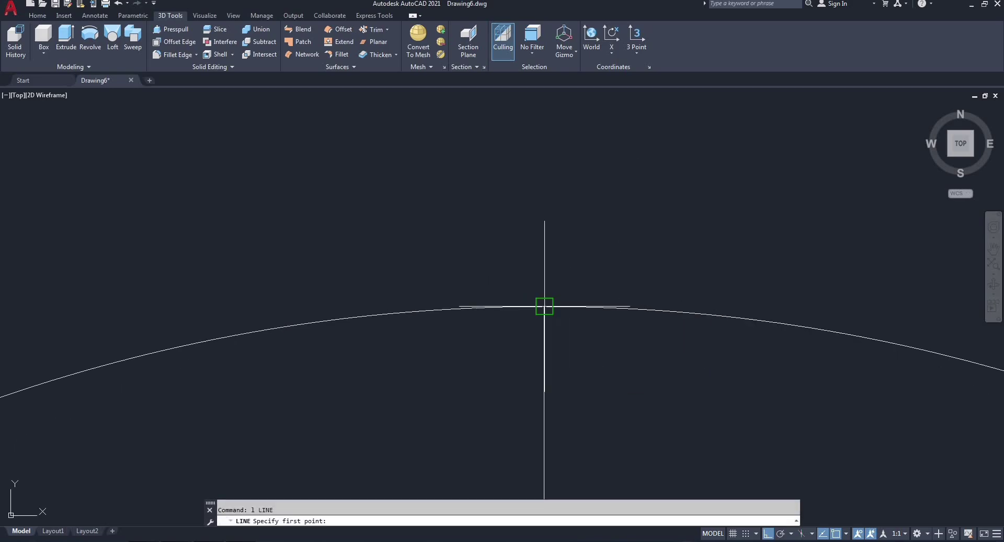
click(544, 307)
scroll(545, 285, down, 1)
scroll(547, 250, down, 2)
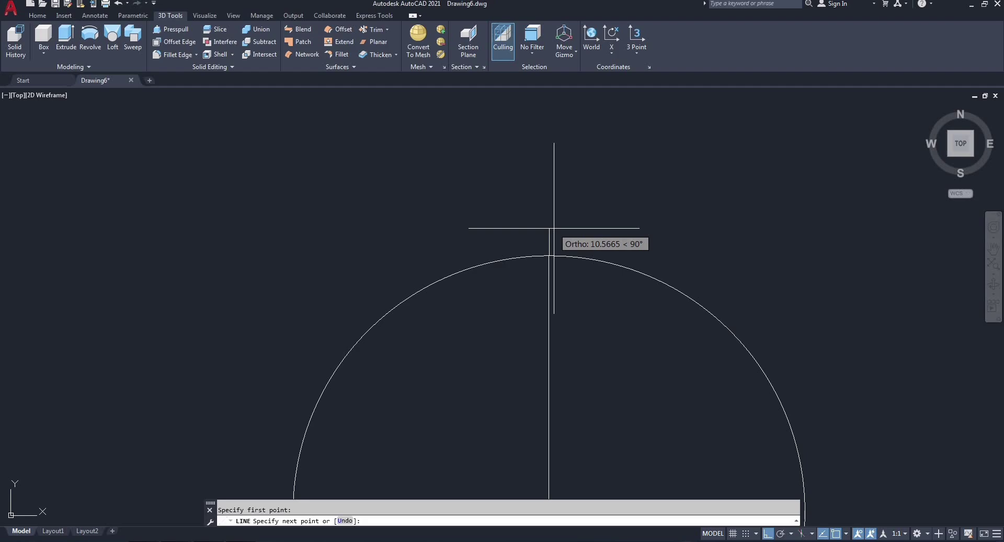
text(5)
key(Return)
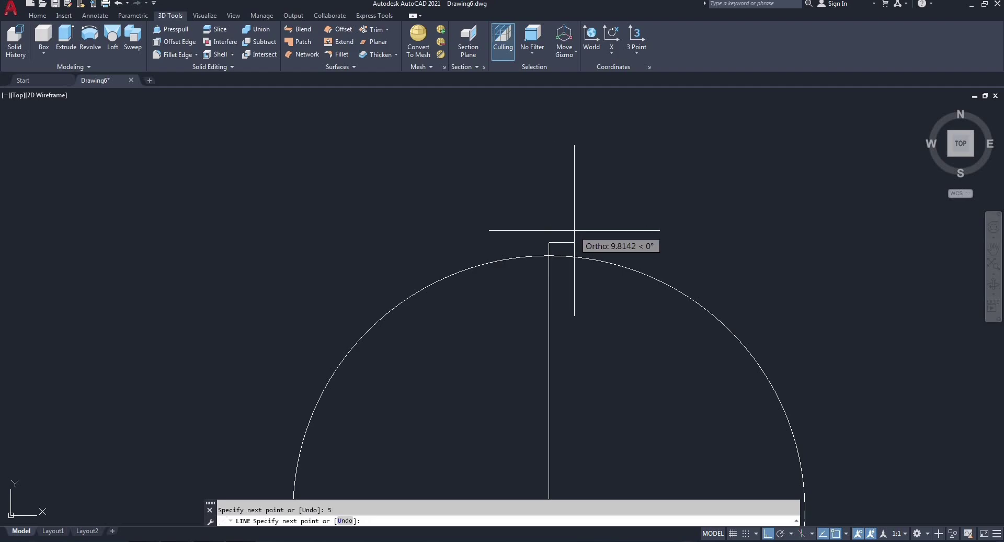
right_click(574, 236)
click(598, 238)
Draw a 2.5-unit horizontal line to the right from the midpoint of the 5-unit vertical line
scroll(548, 250, up, 5)
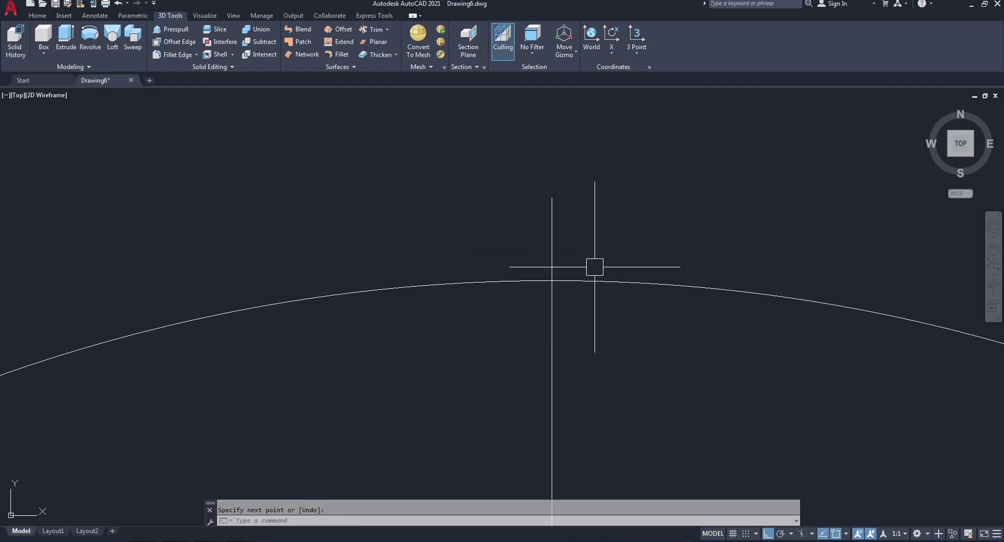
text(l)
key(Return)
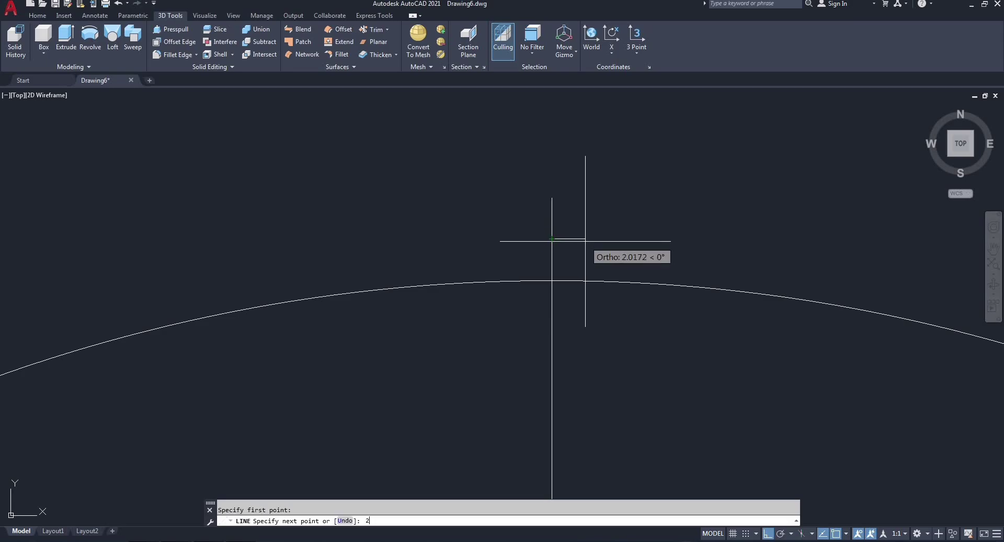
key(Return)
right_click(610, 305)
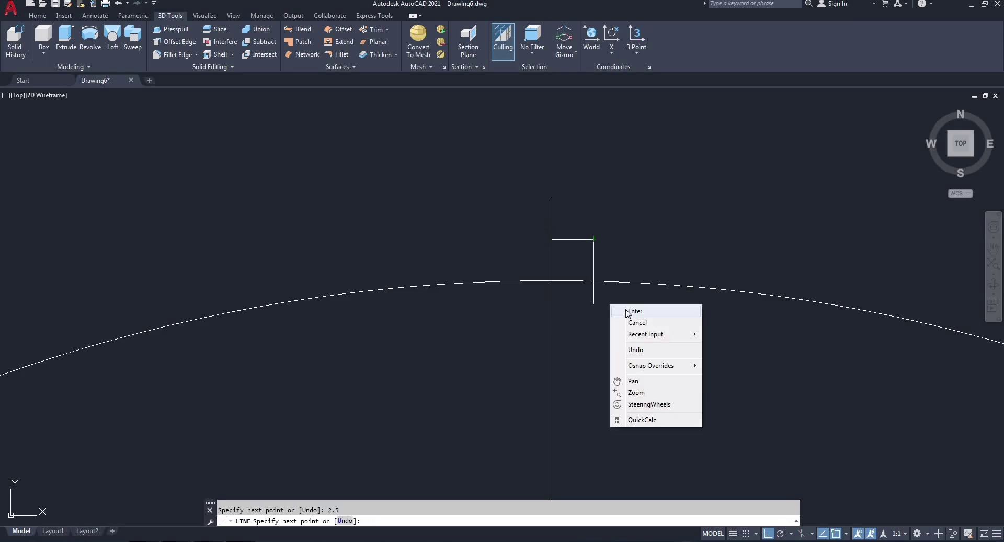
click(634, 310)
Try an arc from the top of the 5-unit line through the midpoint of the 2.5-unit line, and erase it
scroll(580, 236, up, 2)
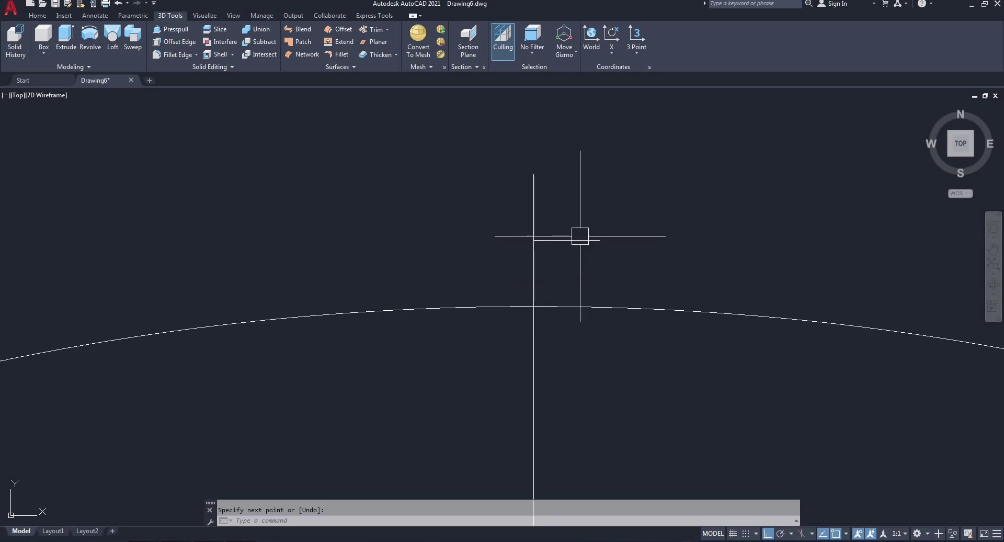
text(arc)
key(Return)
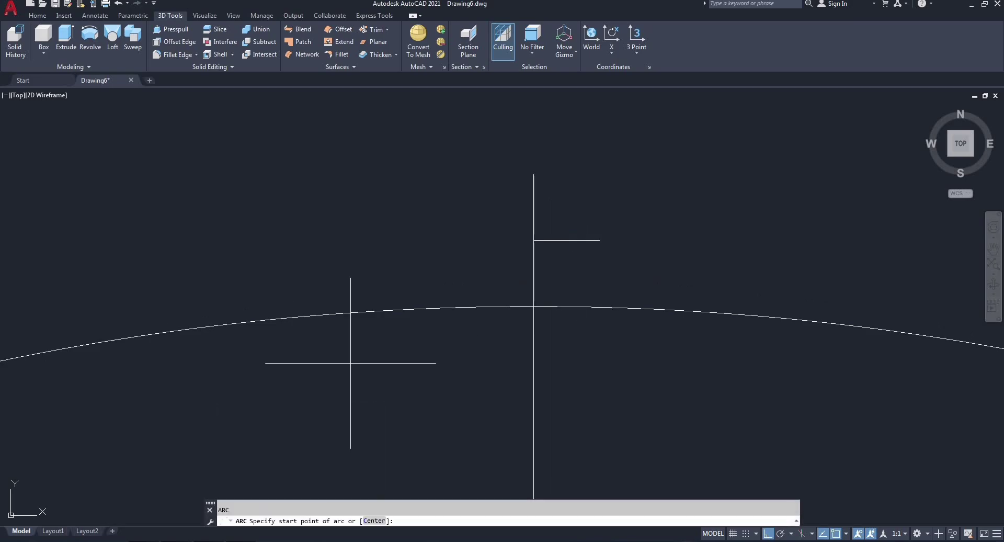
click(533, 174)
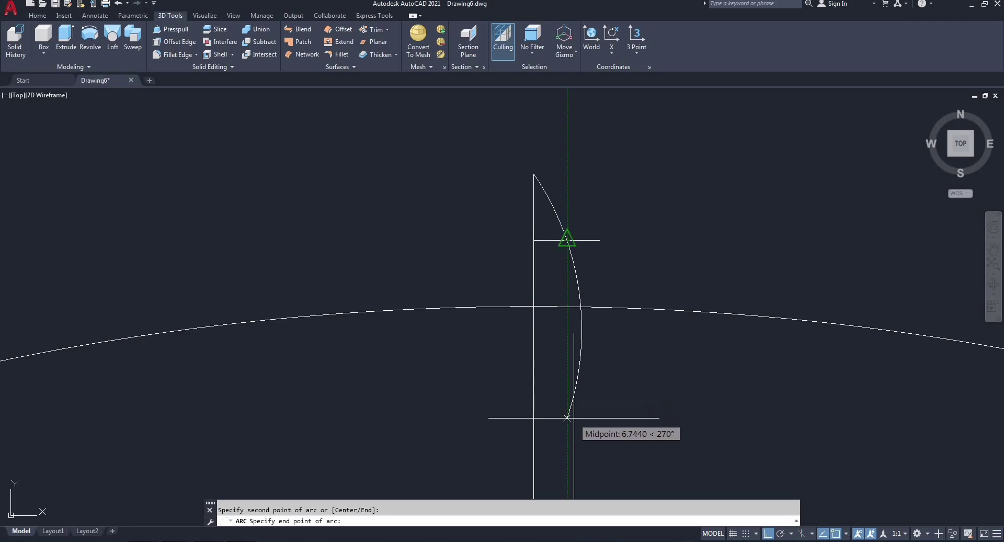
key(Return)
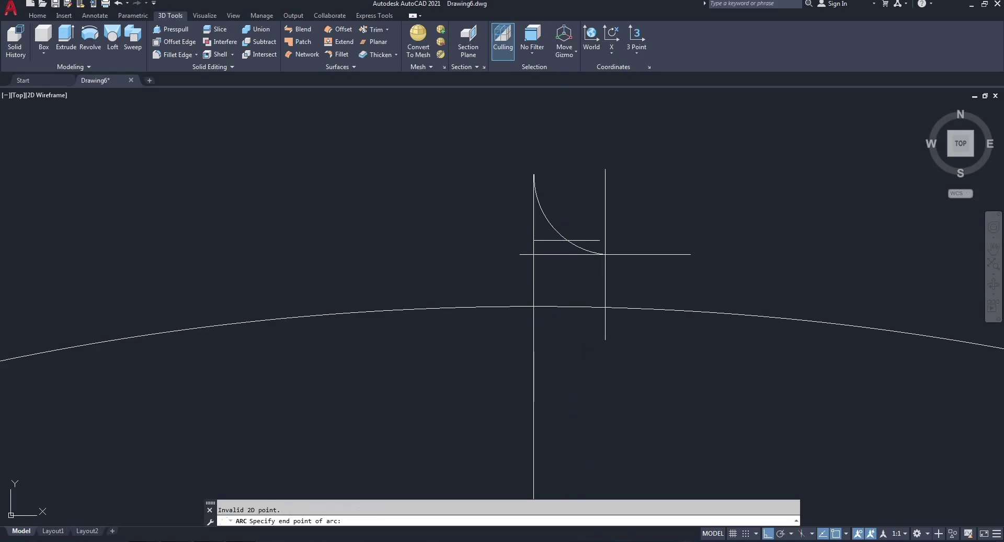
click(620, 266)
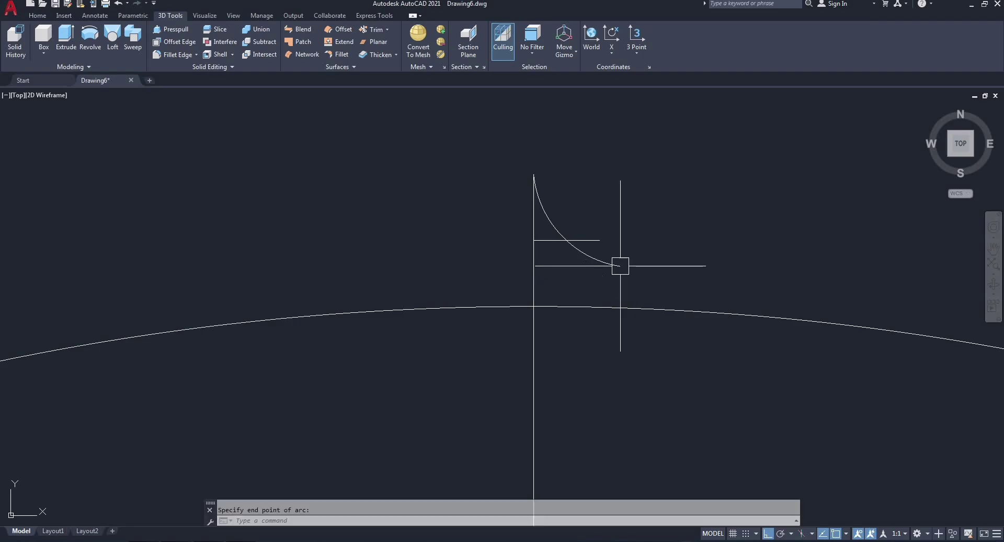
click(611, 264)
key(Delete)
Draw a 0.5-unit horizontal line to the right from the top end of the 5-unit vertical line
scroll(555, 198, up, 2)
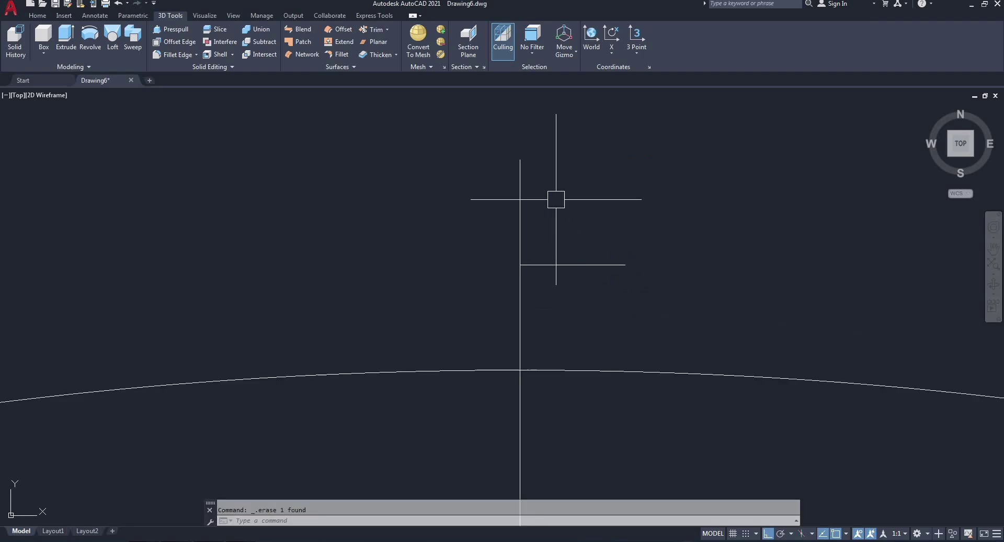
text(l)
key(Return)
click(520, 160)
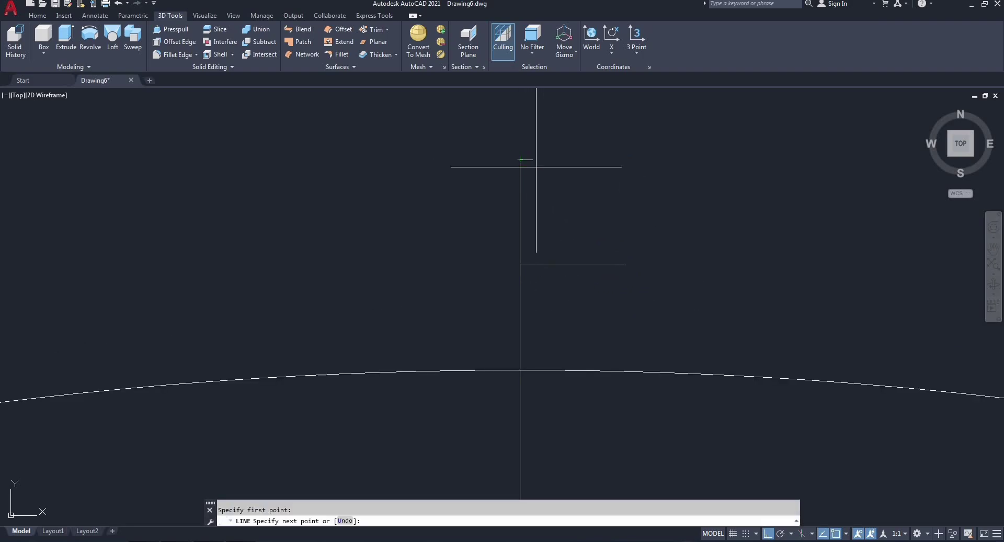
text(.5)
key(Return)
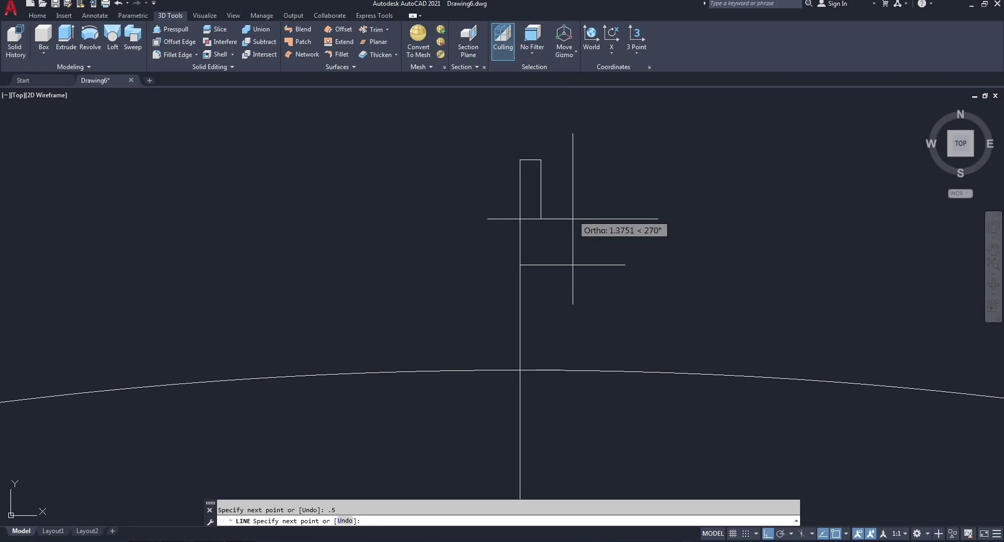
right_click(578, 198)
click(581, 201)
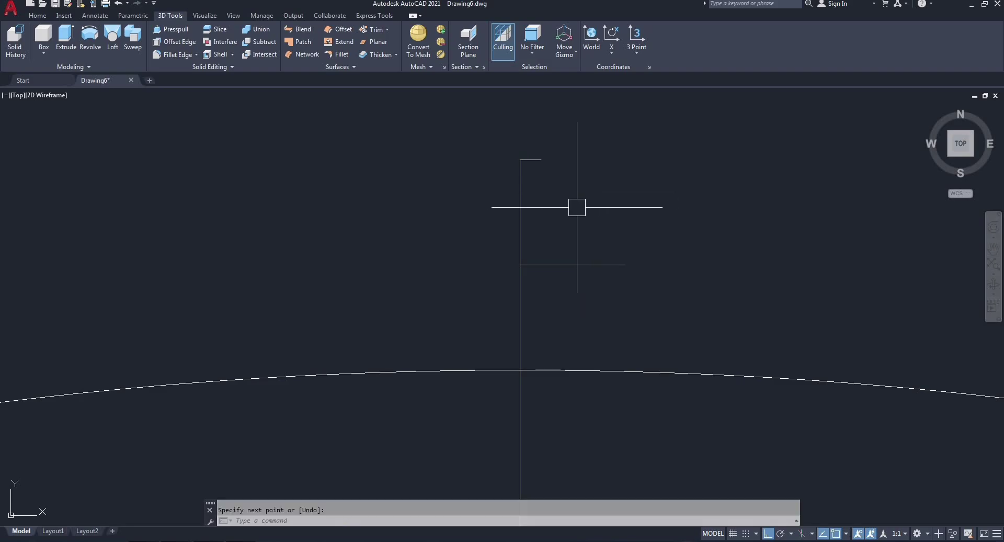
Draw a three-point arc from the 0.5-unit line's free end through the 2.5-unit line's free end to a point inside the circle
text(arc)
key(Return)
click(541, 159)
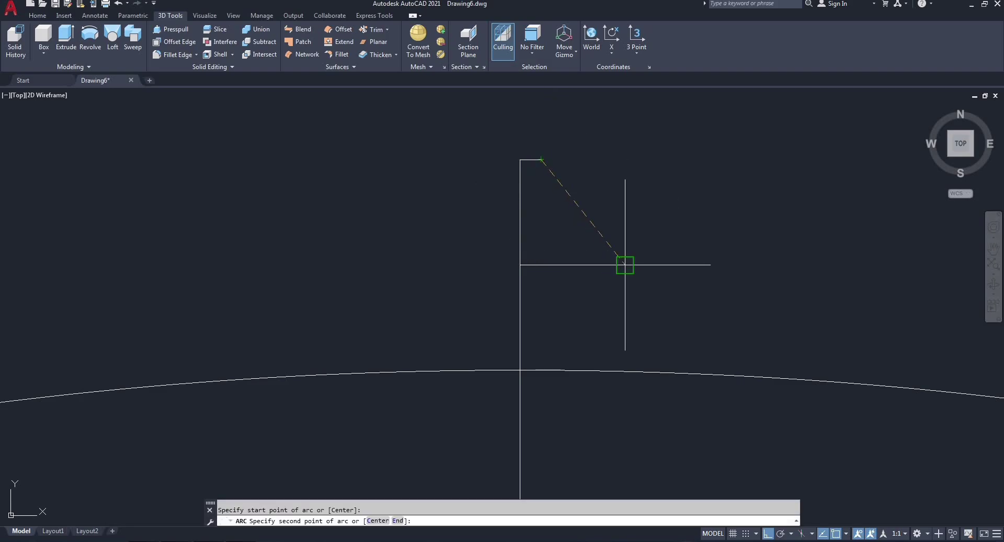
click(624, 264)
middle_drag(627, 419, 579, 359)
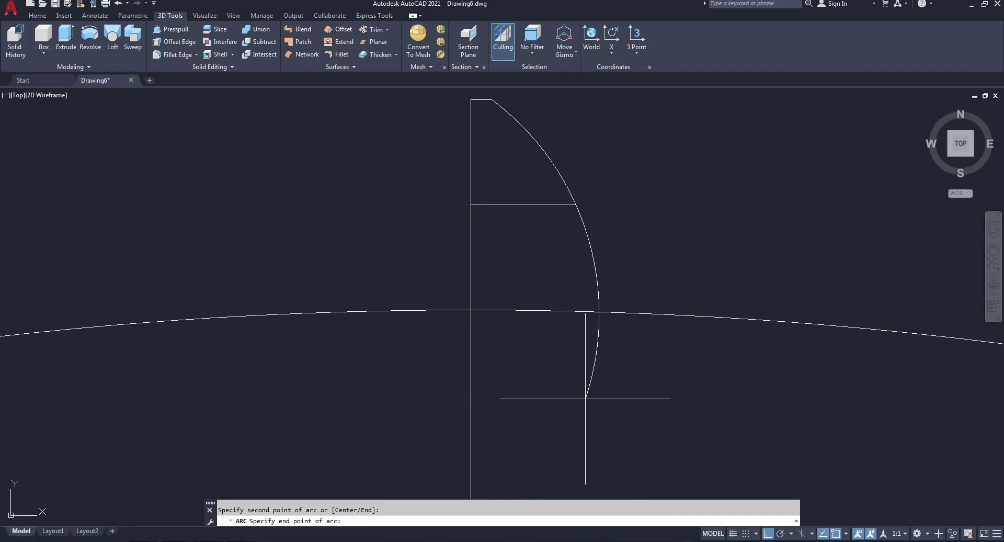
click(585, 389)
Draw an arc from the 0.5-unit line's free end through the 2.5-unit line's midpoint into the circle, and erase the outer arc
key(Return)
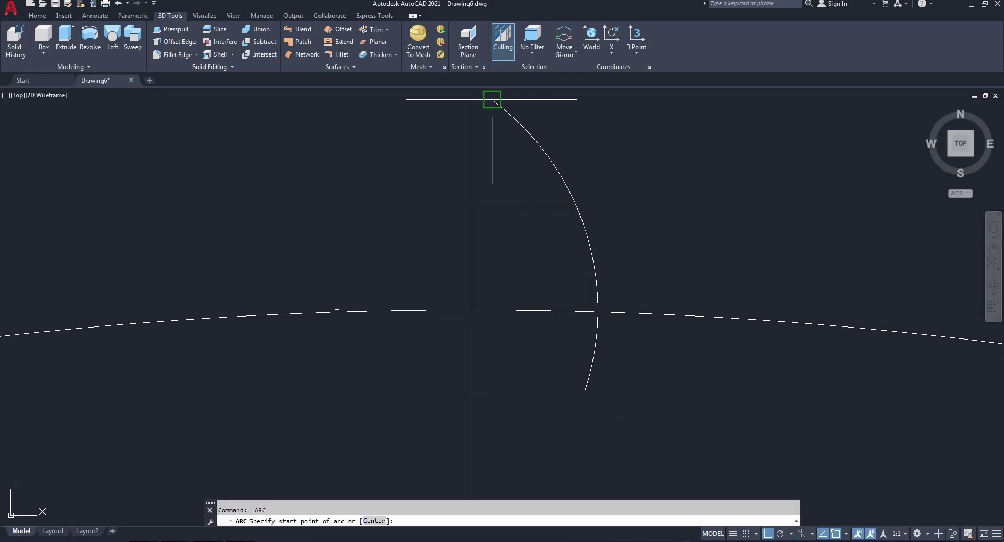
click(524, 204)
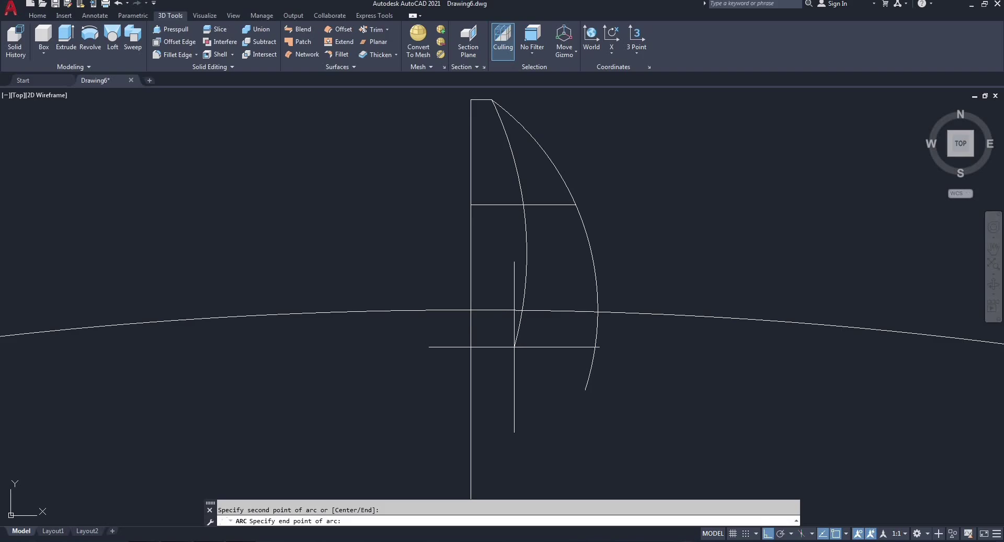
click(533, 386)
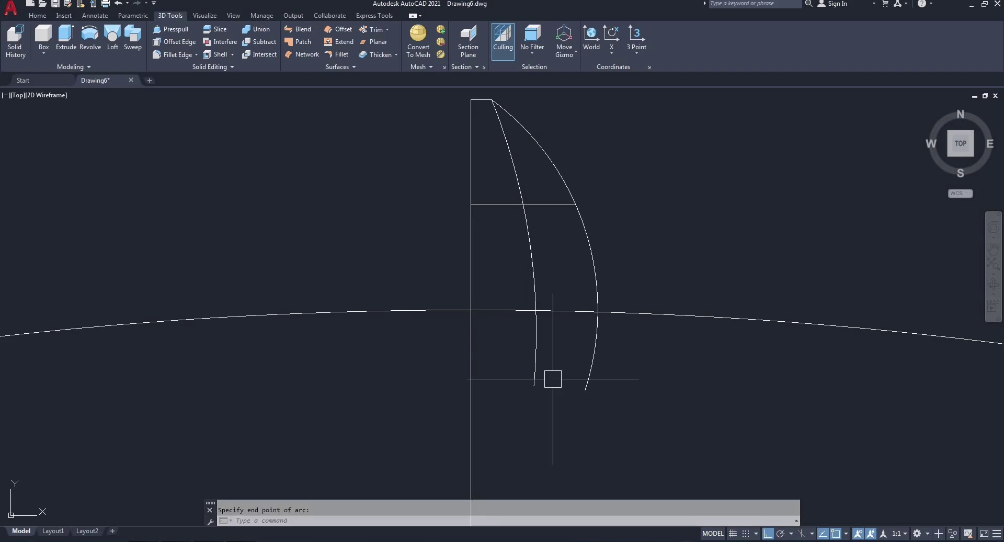
click(596, 271)
key(Delete)
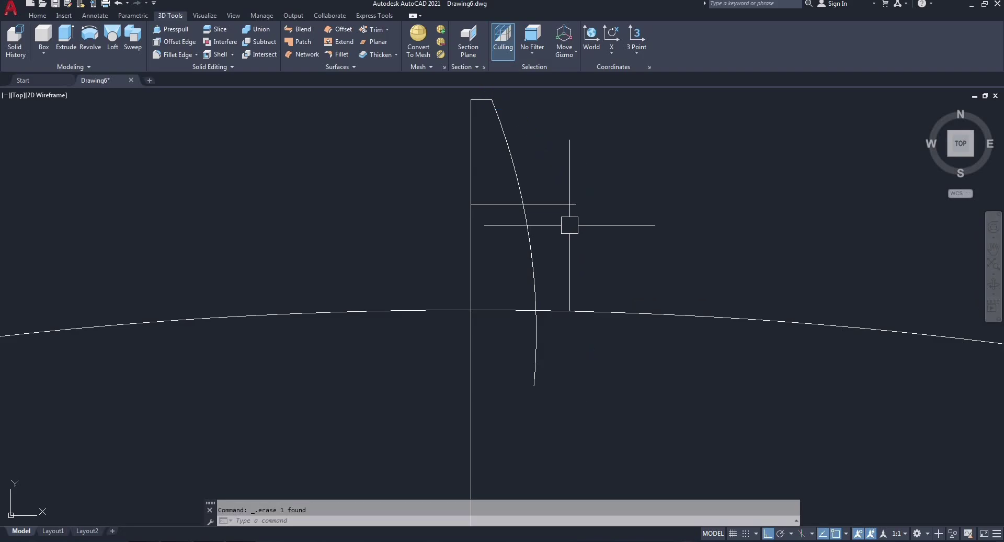
Trim the 2.5-unit line beyond the tooth arc and the part of the arc inside the circle
text(tr)
key(Return)
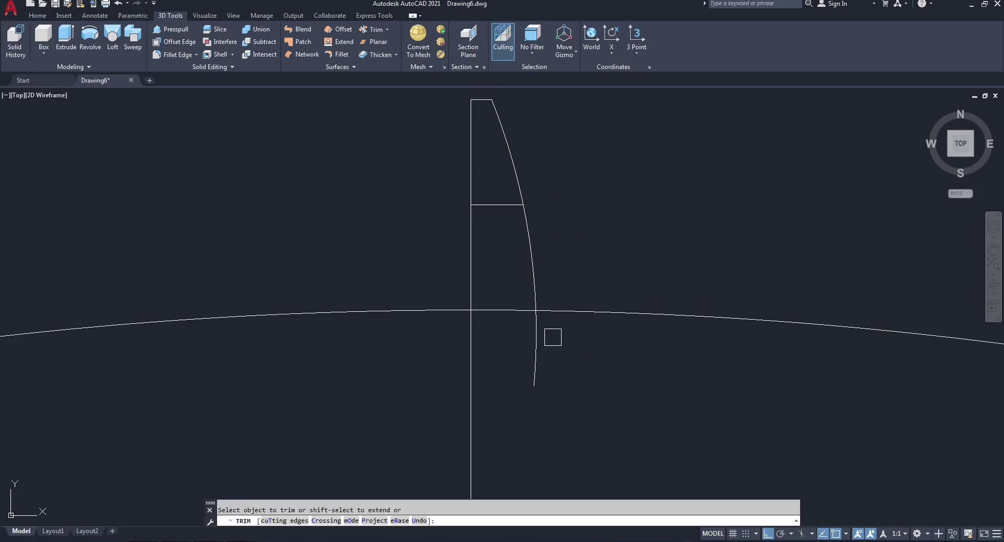
right_click(578, 274)
click(587, 280)
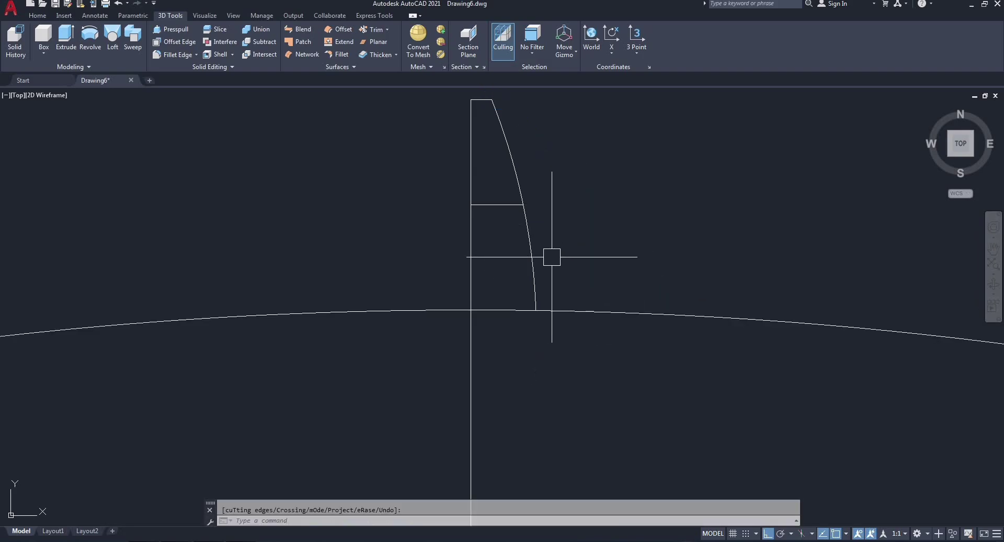
Mirror the tooth arc about the vertical centre line, keeping the source arc
text(mi)
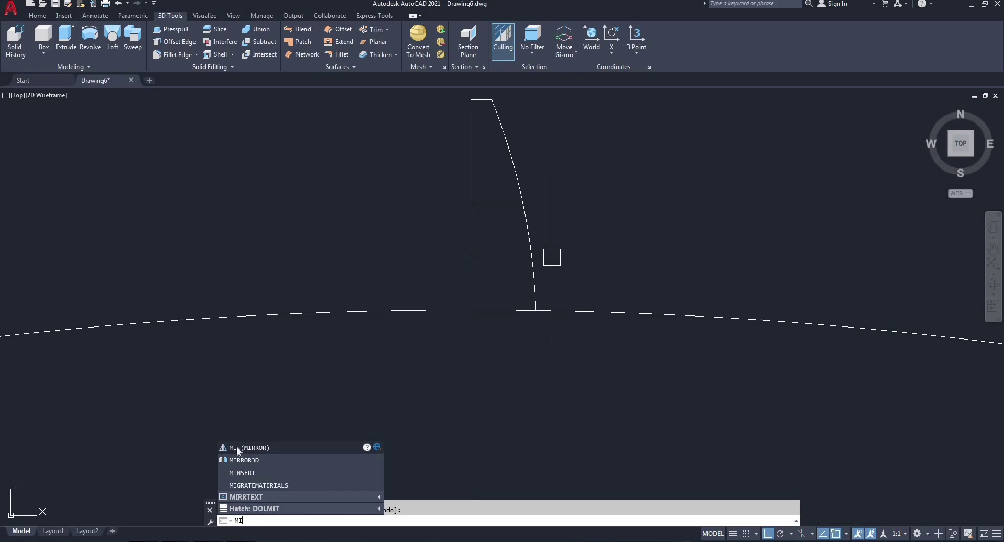
key(Return)
key(Return)
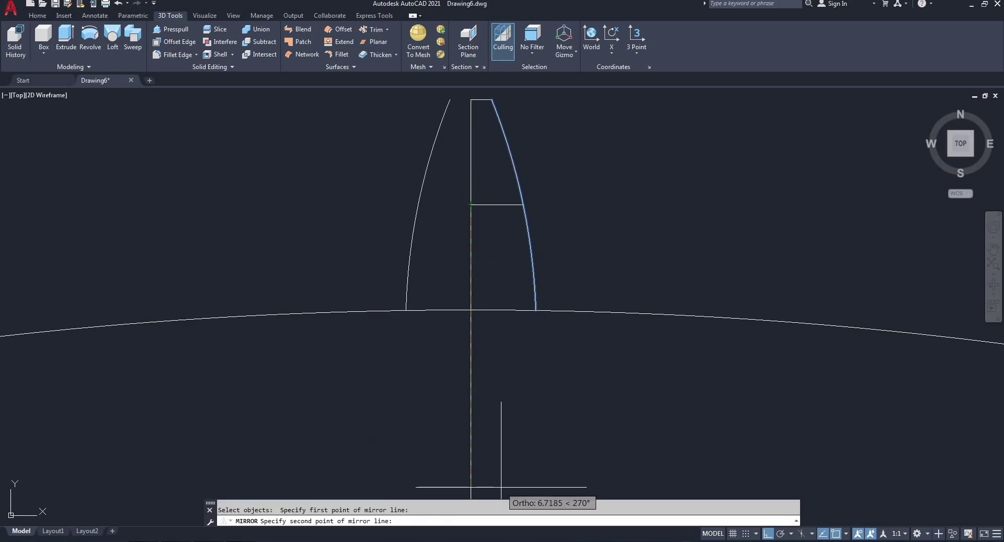
click(478, 470)
right_click(538, 393)
click(553, 394)
Erase the short top line, the vertical centre lines and the 2.5-unit line between the two tooth arcs
middle_drag(519, 226, 519, 280)
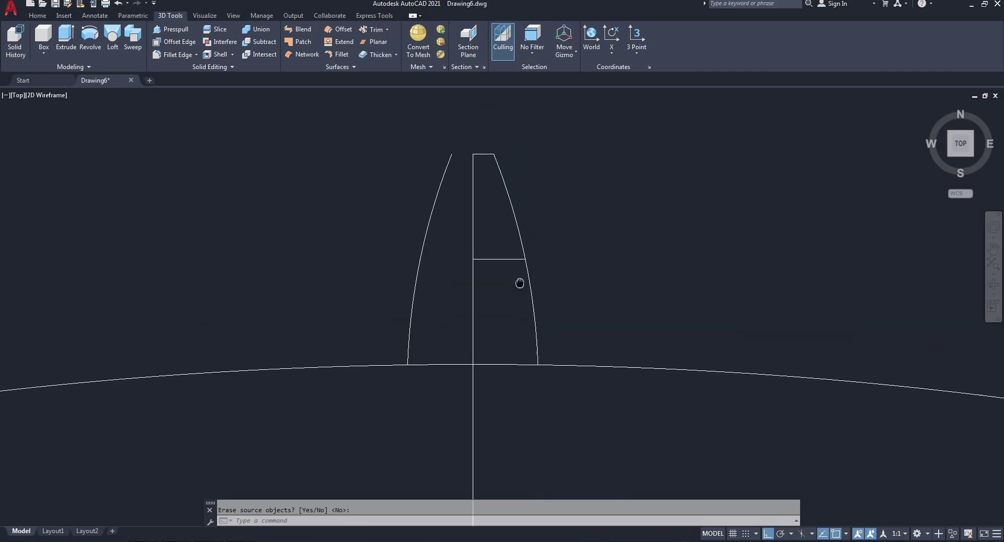
drag(464, 146, 502, 161)
key(Delete)
click(474, 190)
key(Delete)
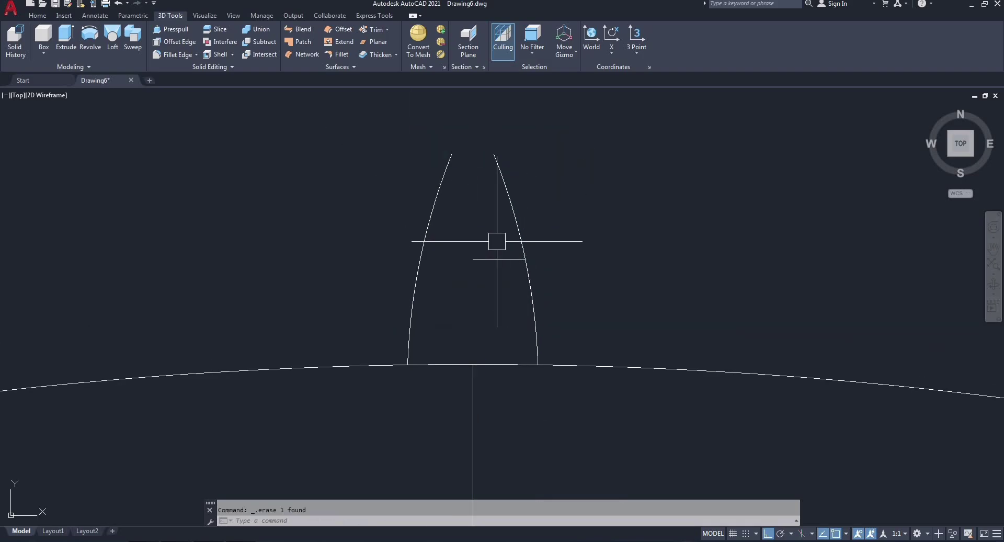
click(497, 260)
key(Delete)
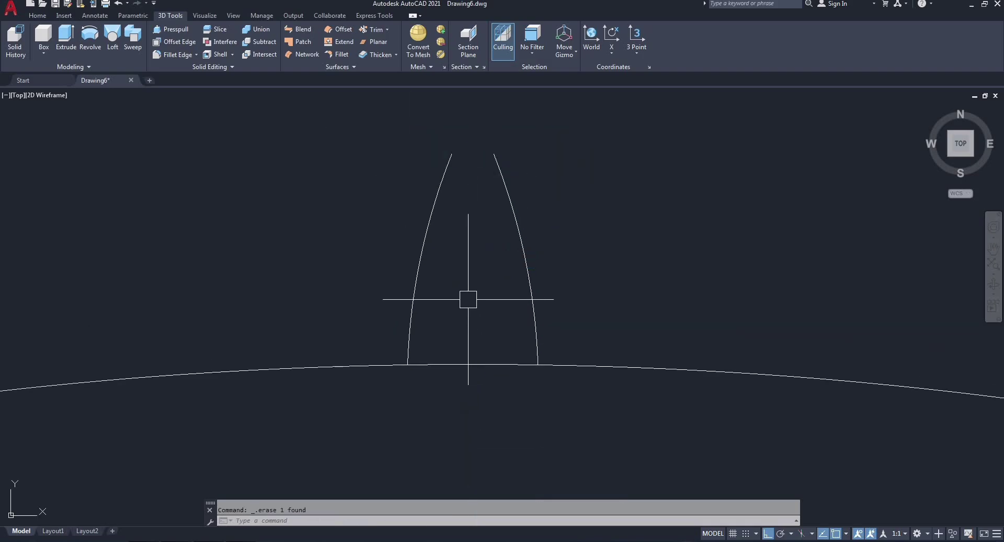
Draw a horizontal line joining the top ends of the two tooth arcs
text(l)
key(Return)
click(452, 154)
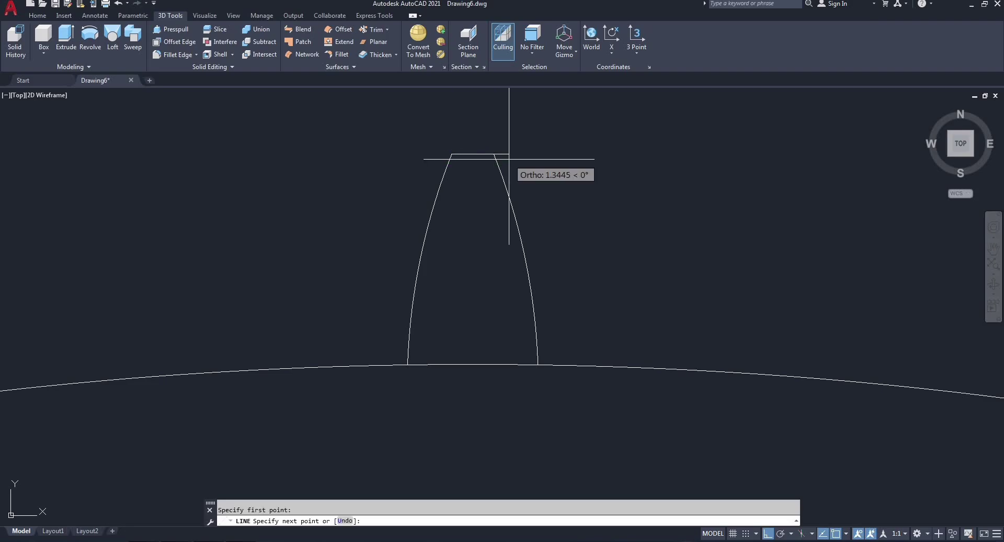
click(493, 154)
right_click(529, 153)
click(548, 158)
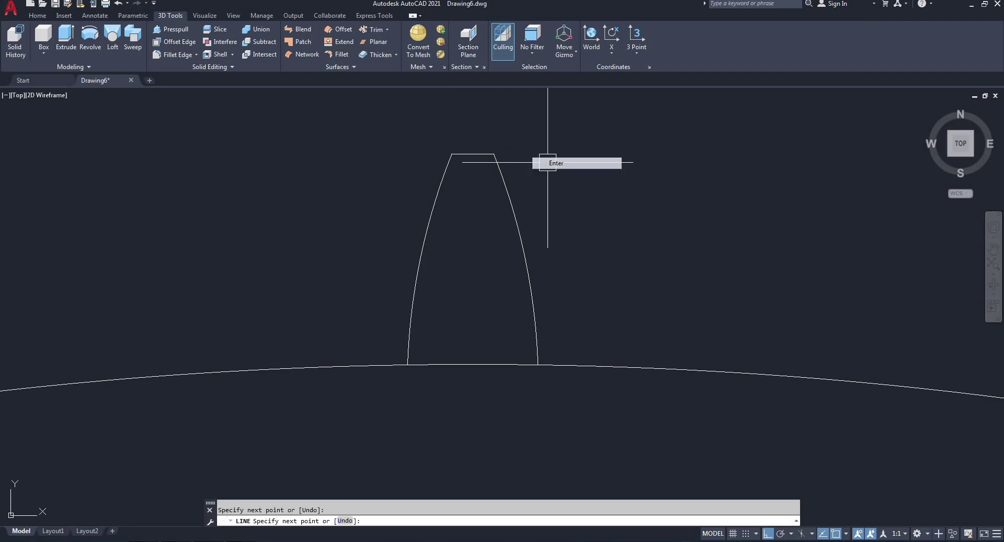
Create a closed polyline boundary from the area inside the tooth above the circle
text(bo)
key(Return)
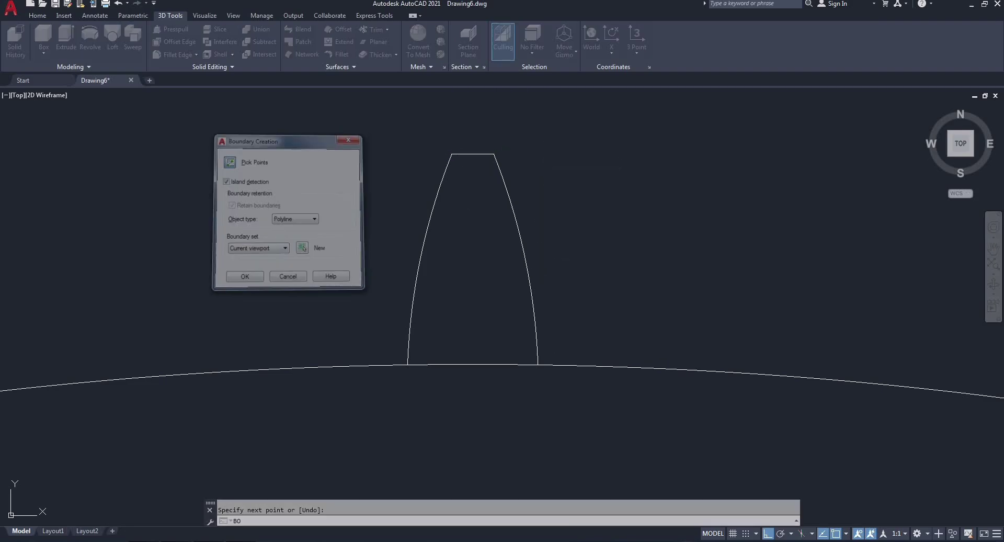
click(232, 153)
click(483, 238)
key(Return)
Move the closed tooth outline and the large circle to the right, and erase the original tooth arcs and line left behind
click(518, 210)
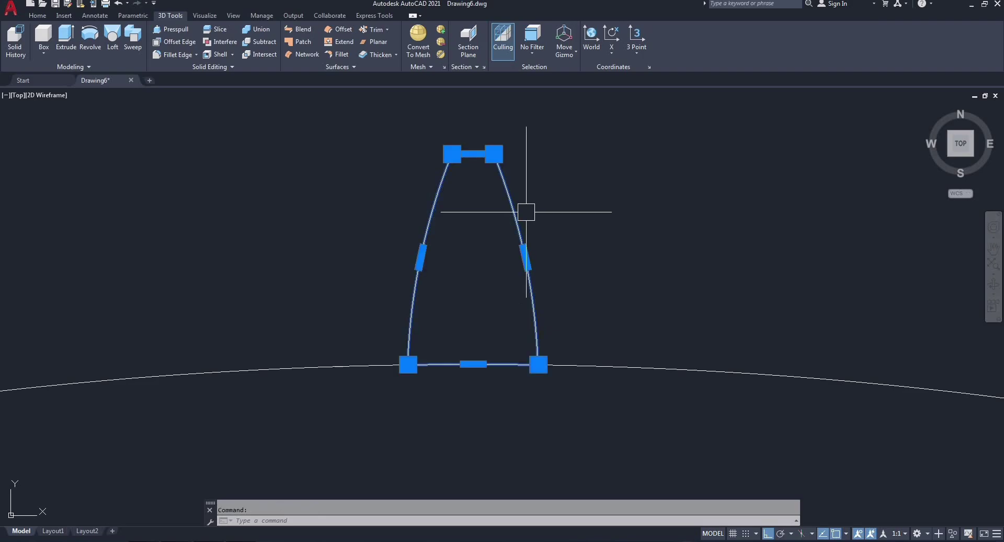
scroll(549, 224, down, 4)
scroll(515, 240, down, 5)
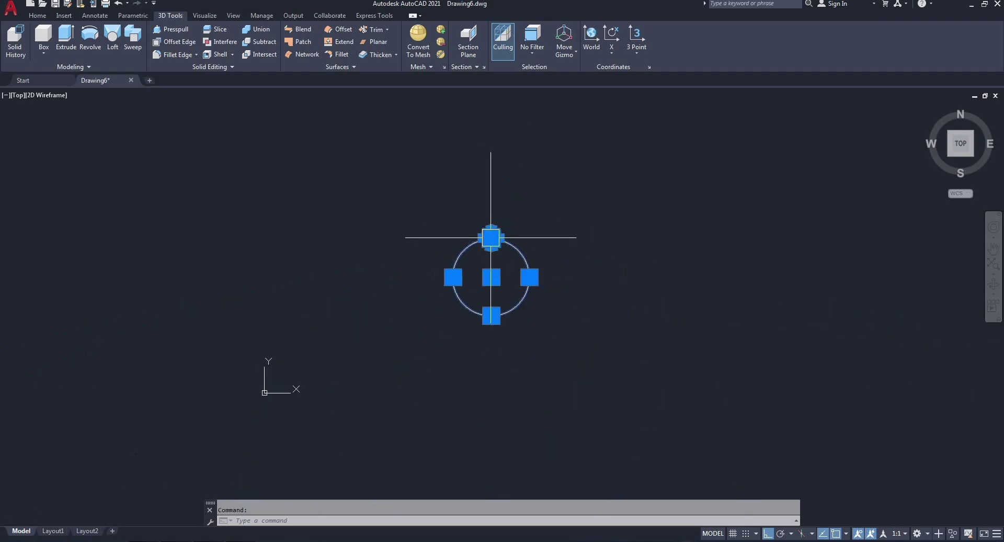
text(m)
key(Return)
click(562, 375)
click(653, 375)
click(488, 225)
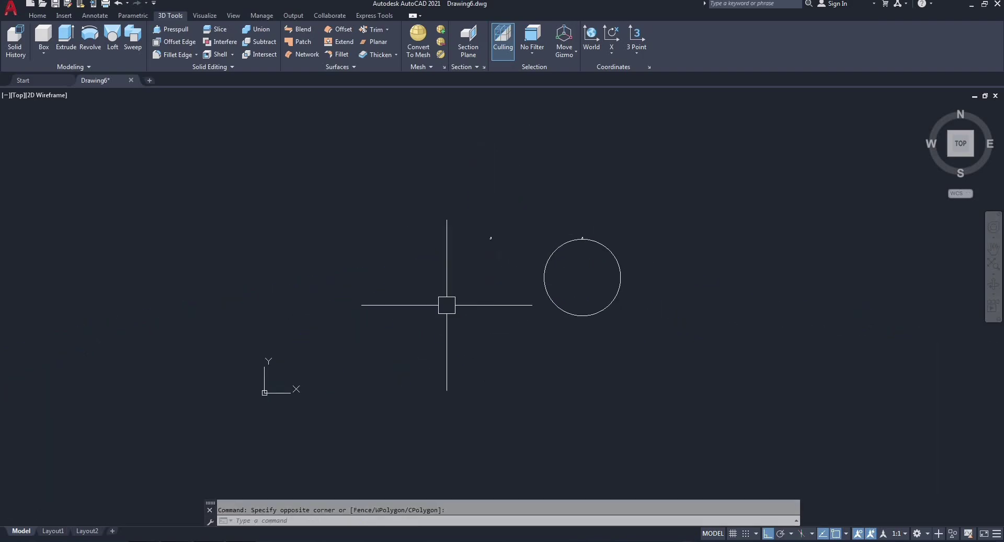
key(Escape)
Draw a circle of radius 25 at the centre of the large circle
scroll(599, 254, up, 6)
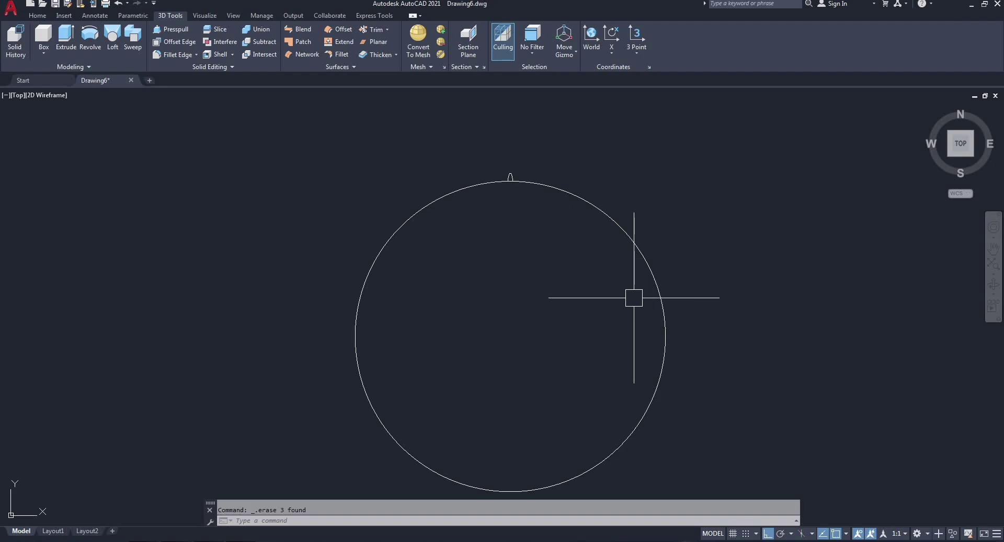
text(c)
key(Return)
click(510, 335)
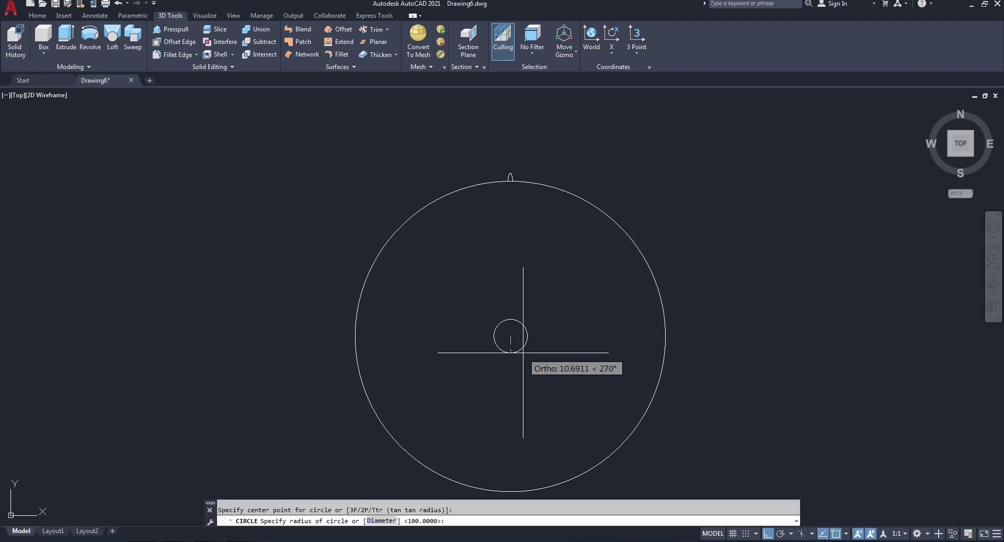
text(25)
key(Return)
Draw a circle of radius 50 concentric with the large circle
key(Return)
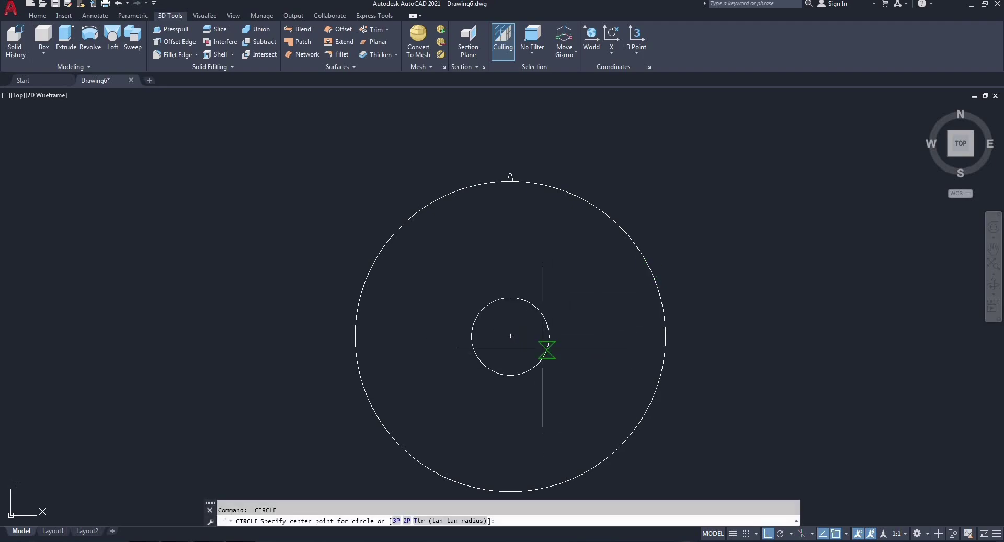
click(510, 336)
text(5)
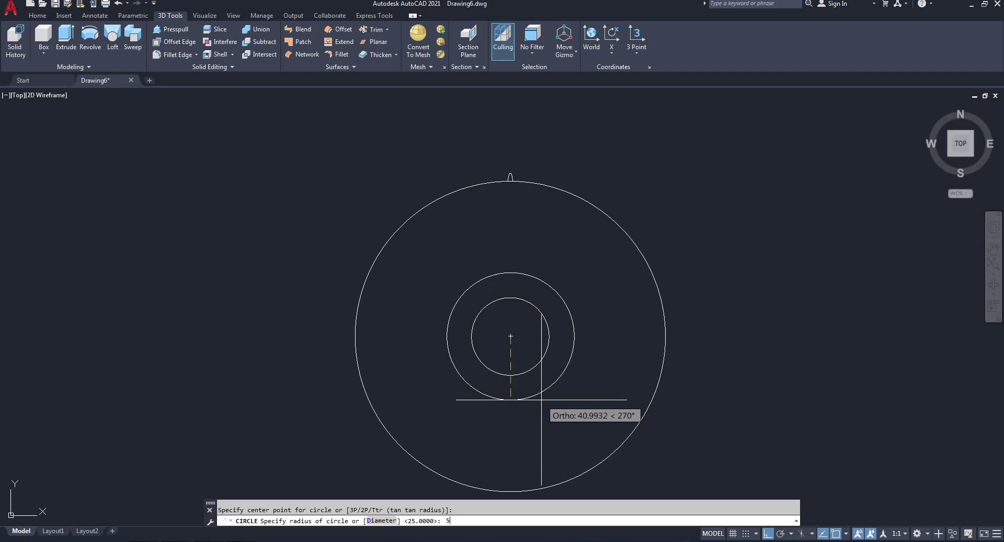
text(0)
key(Return)
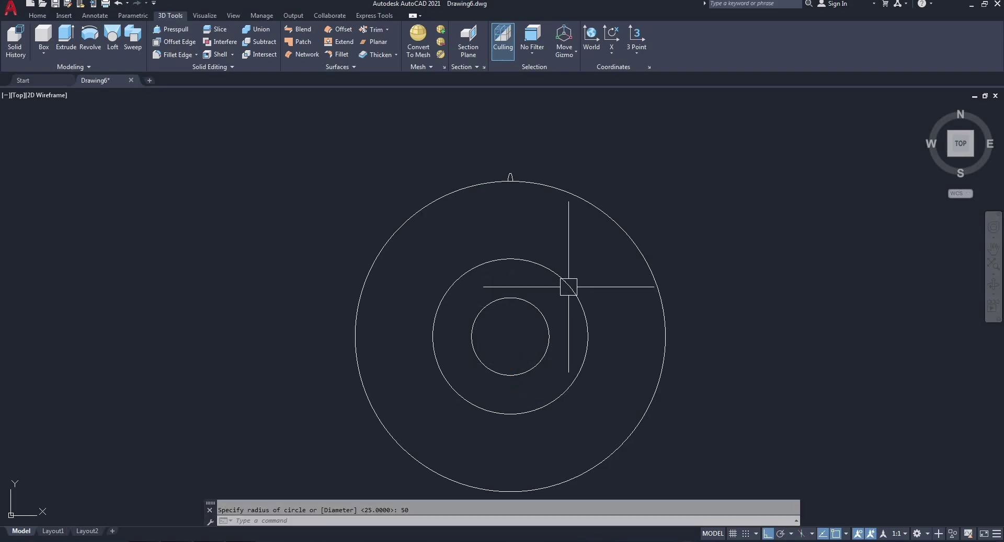
Draw a circle of radius 5 centred on the top quadrant of the radius-50 circle
scroll(515, 277, up, 2)
key(Return)
click(506, 246)
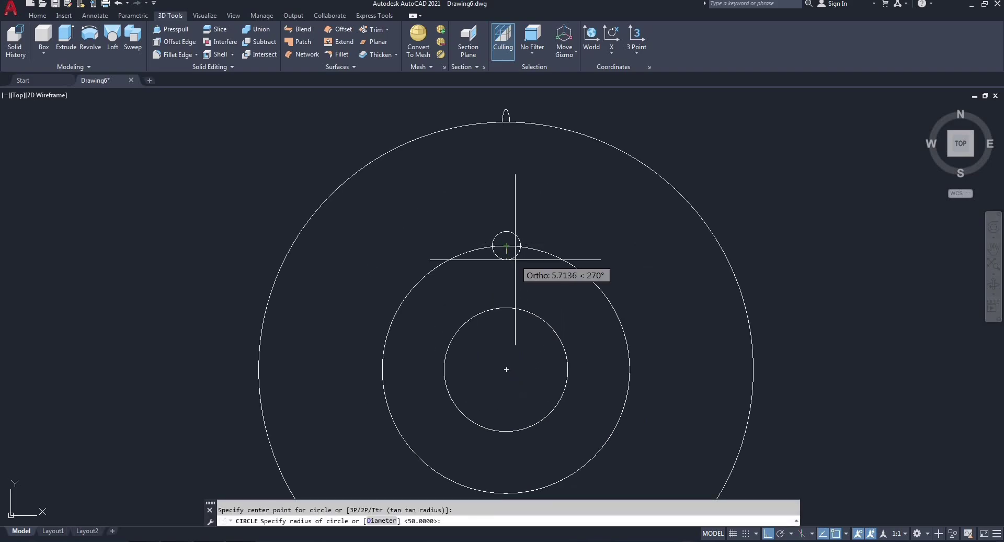
text(5)
key(Return)
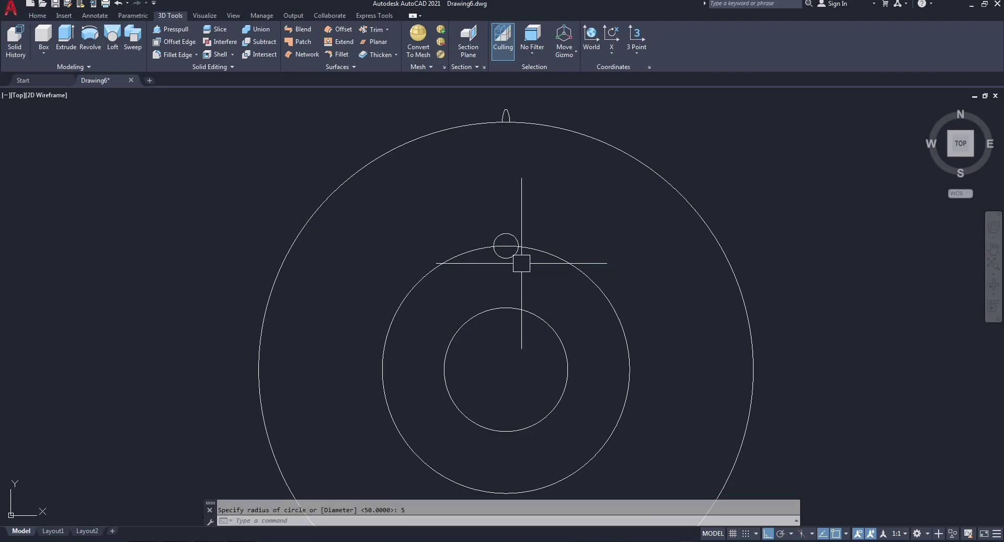
Make a polar array of the radius-5 circle around the large circle's centre with 8 items
scroll(516, 264, up, 1)
text(ar)
key(Return)
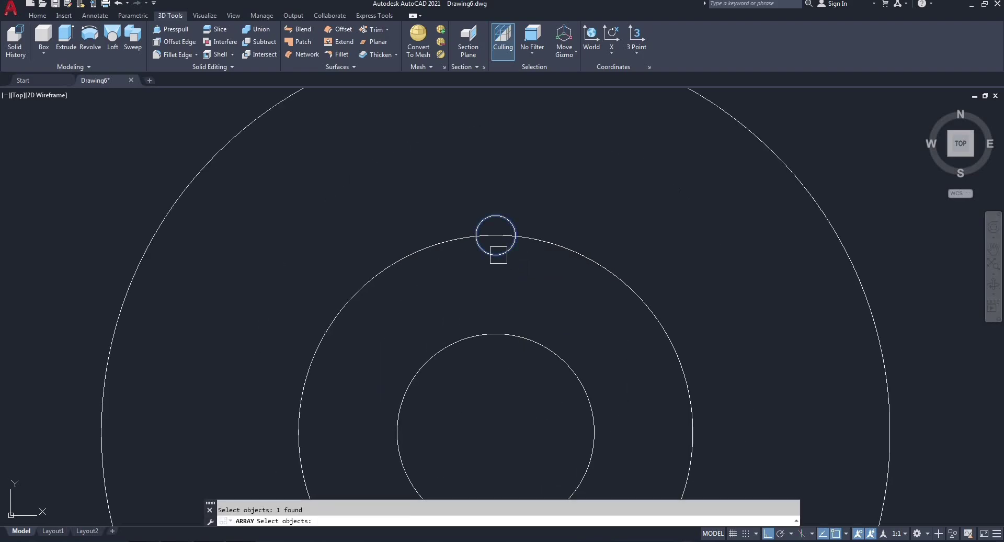
key(Return)
scroll(499, 255, down, 4)
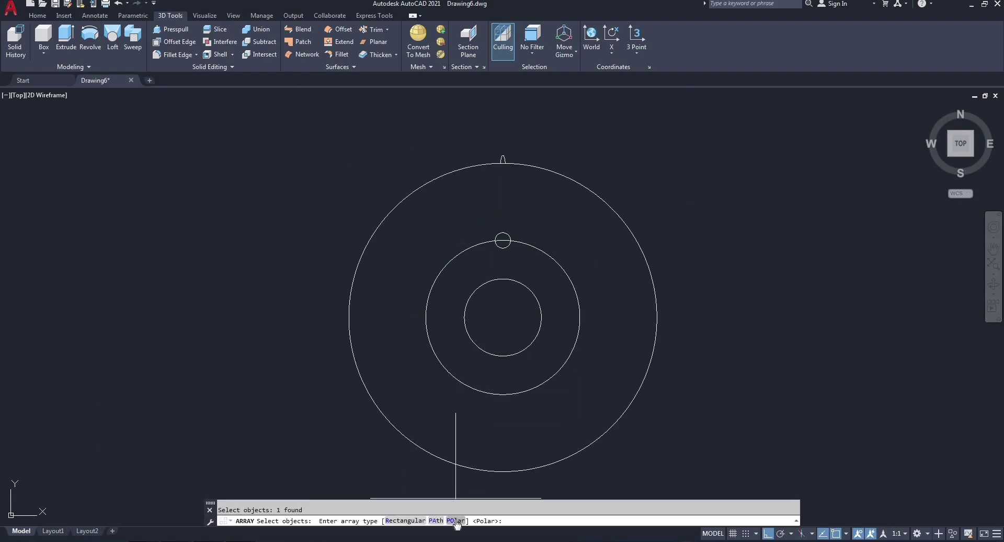
key(Return)
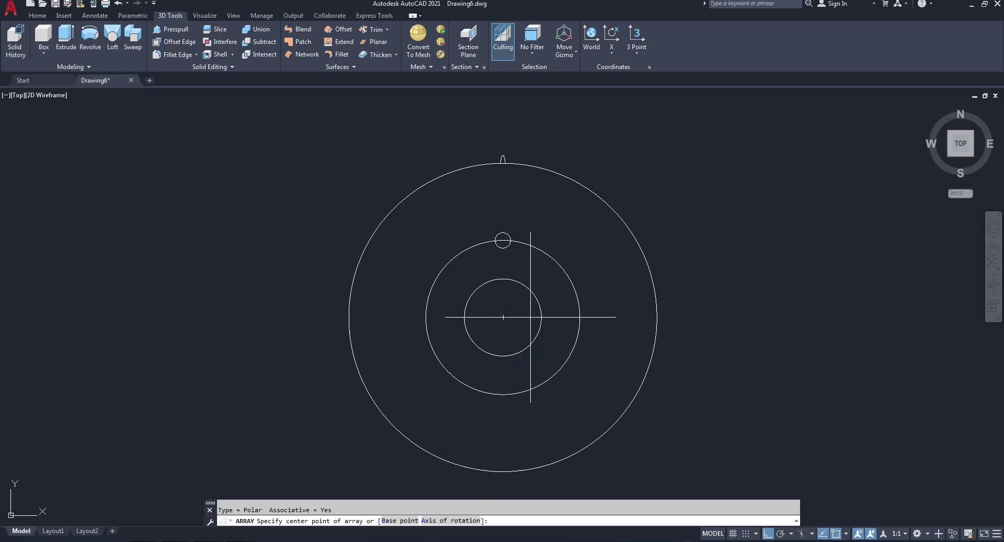
click(503, 316)
text(i)
key(Return)
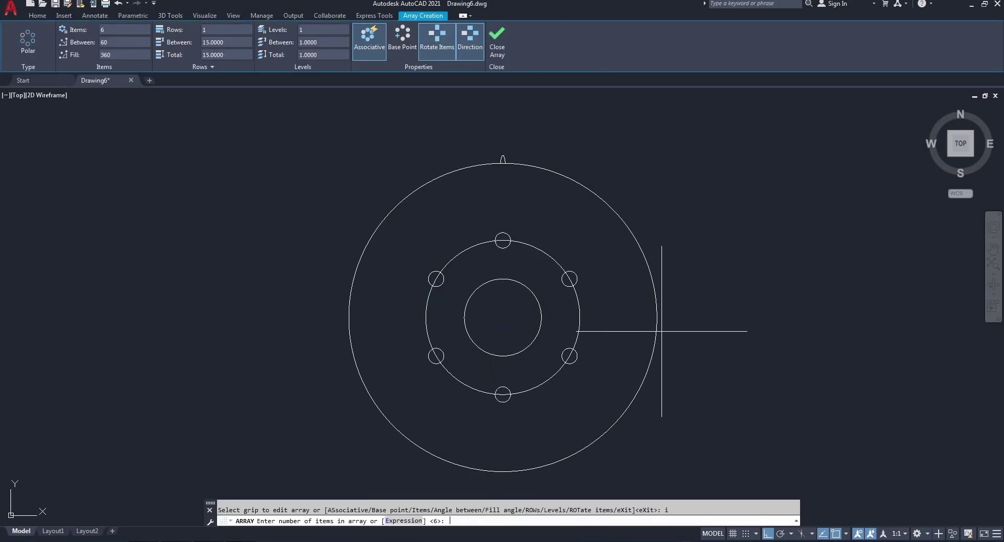
text(8)
key(Return)
key(Return)
Offset the closed tooth outline outward and erase the smaller original outline
scroll(513, 251, up, 2)
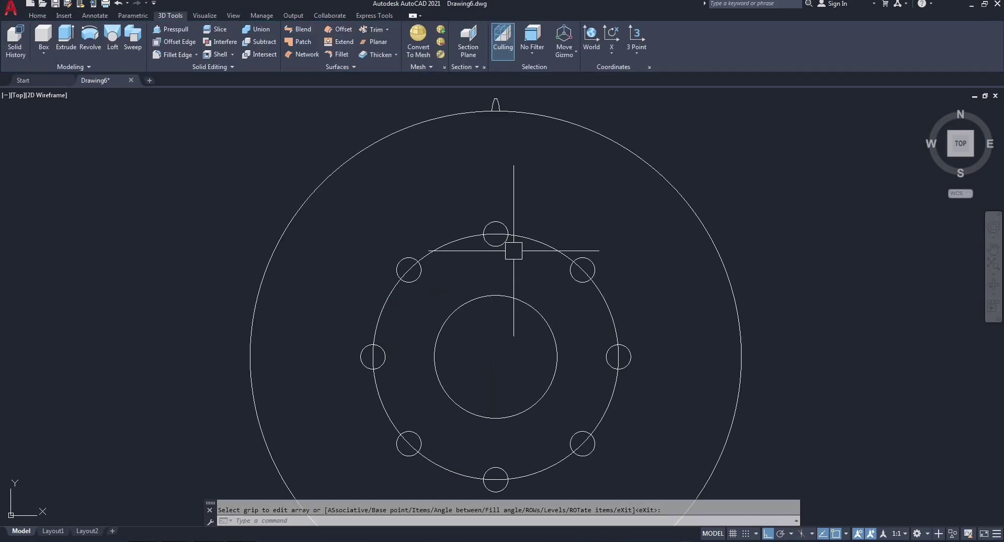
scroll(520, 189, down, 1)
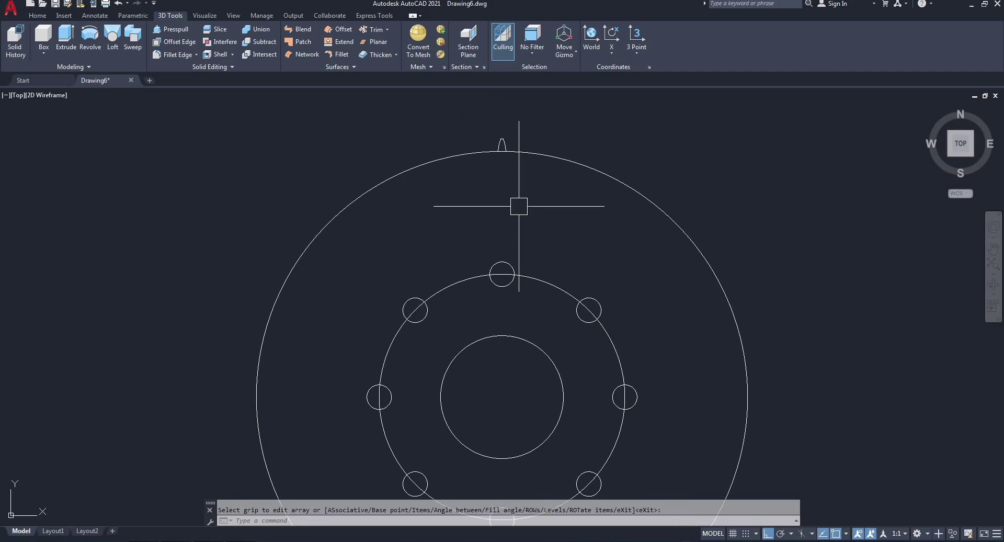
scroll(517, 202, down, 1)
scroll(503, 162, up, 3)
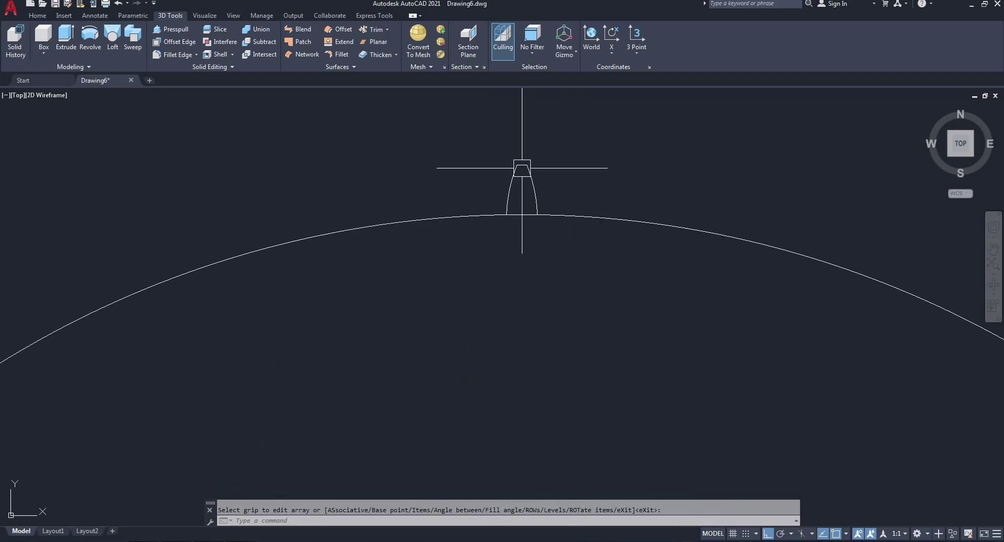
text(o)
key(Return)
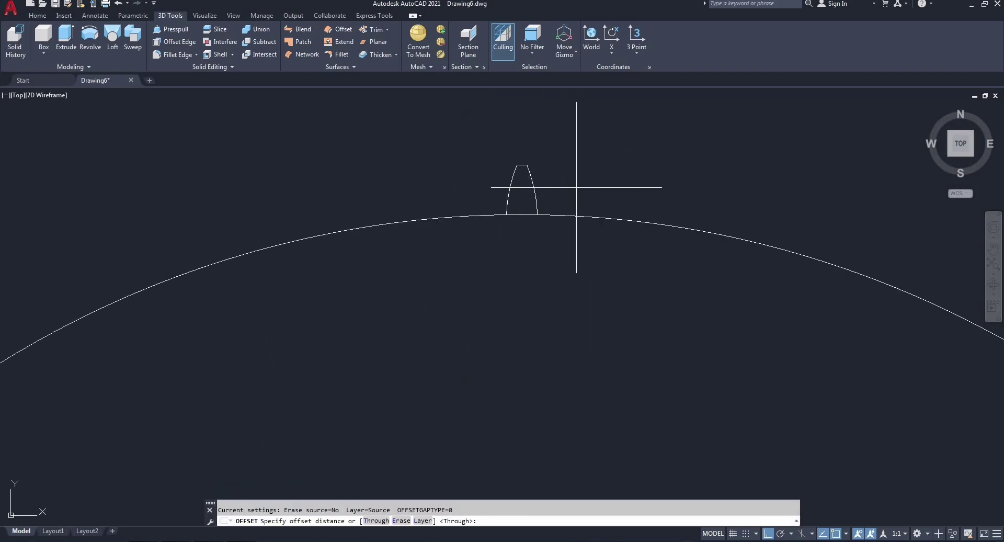
key(Return)
click(531, 185)
click(596, 181)
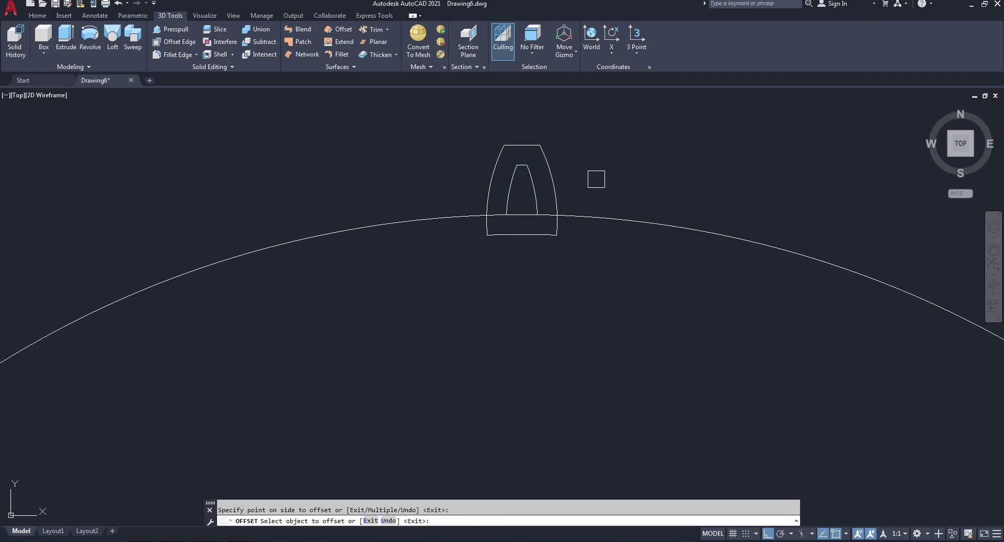
right_click(610, 175)
click(628, 175)
click(522, 173)
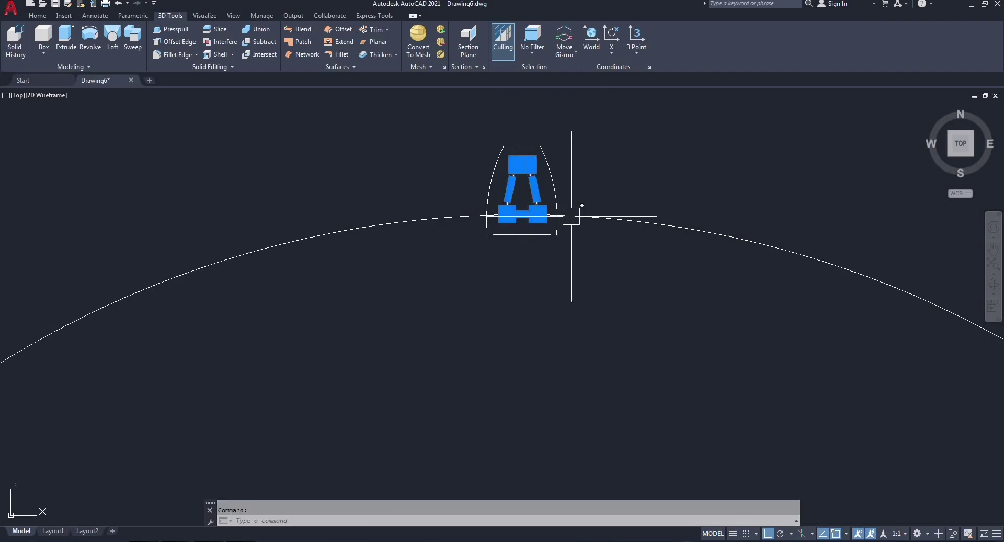
key(Delete)
Create a closed polyline boundary from the part of the enlarged tooth outside the large circle
text(bo)
key(Return)
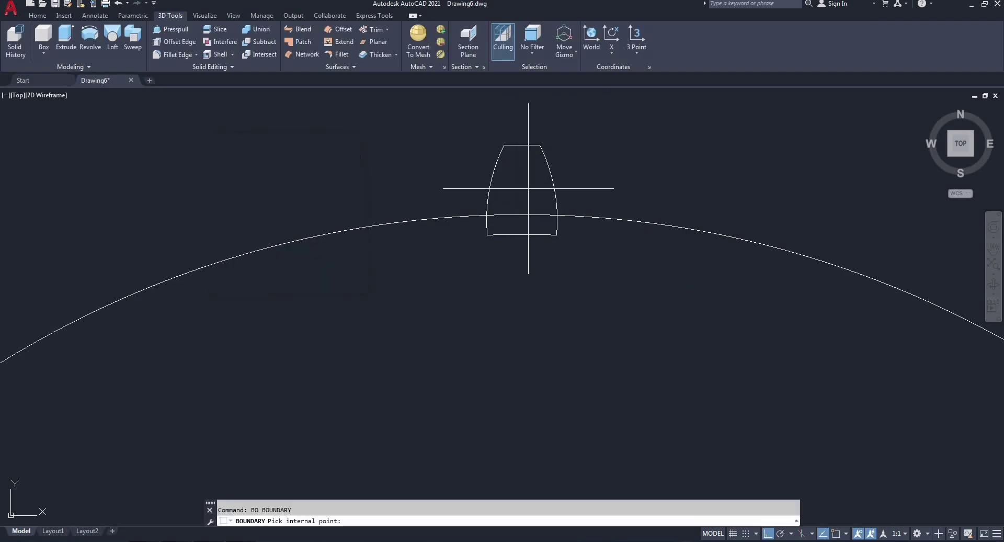
click(531, 191)
key(Return)
Move the new tooth boundary, the large circle, the inner circles and the hole array to the left, away from the offset outline
click(544, 155)
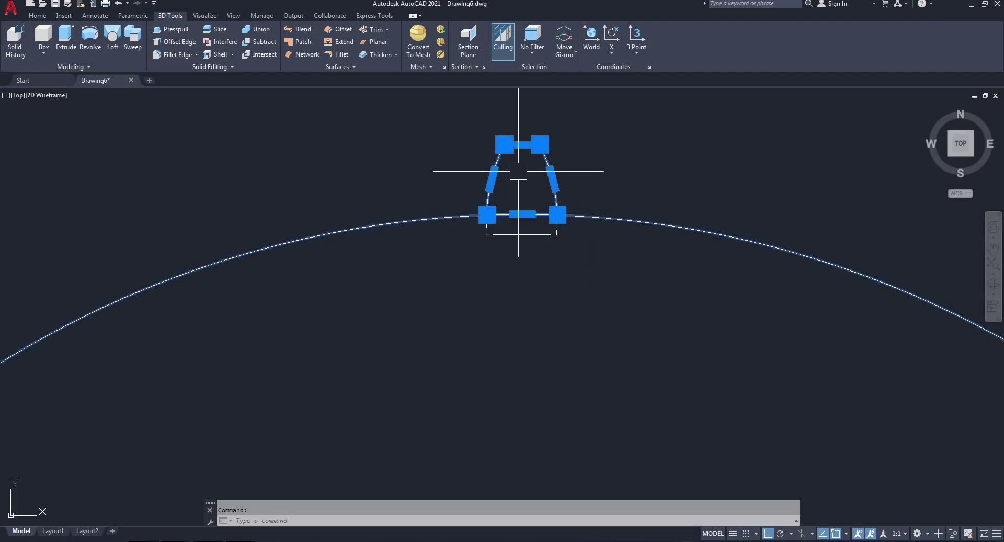
scroll(515, 178, down, 8)
click(495, 196)
scroll(500, 211, up, 8)
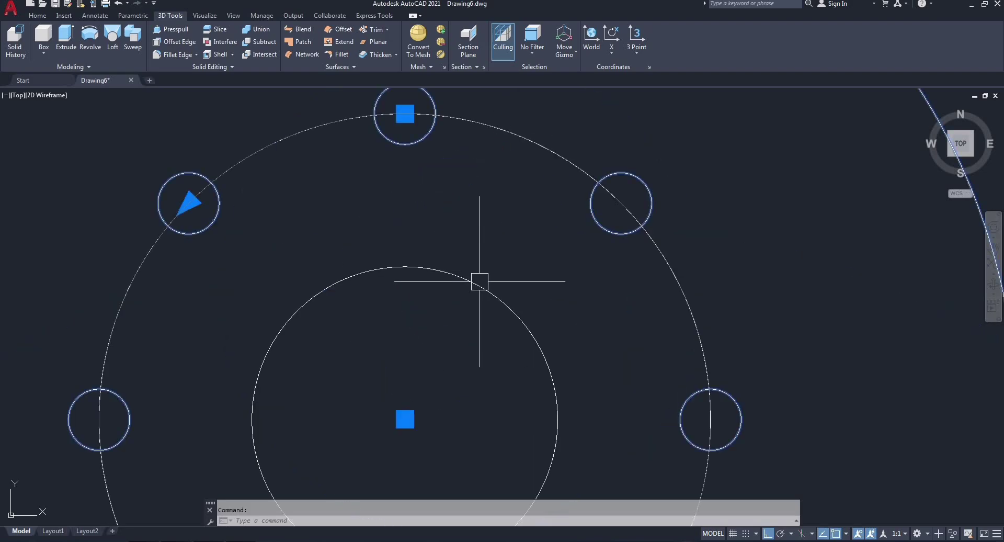
click(480, 280)
scroll(397, 206, down, 10)
text(m)
key(Return)
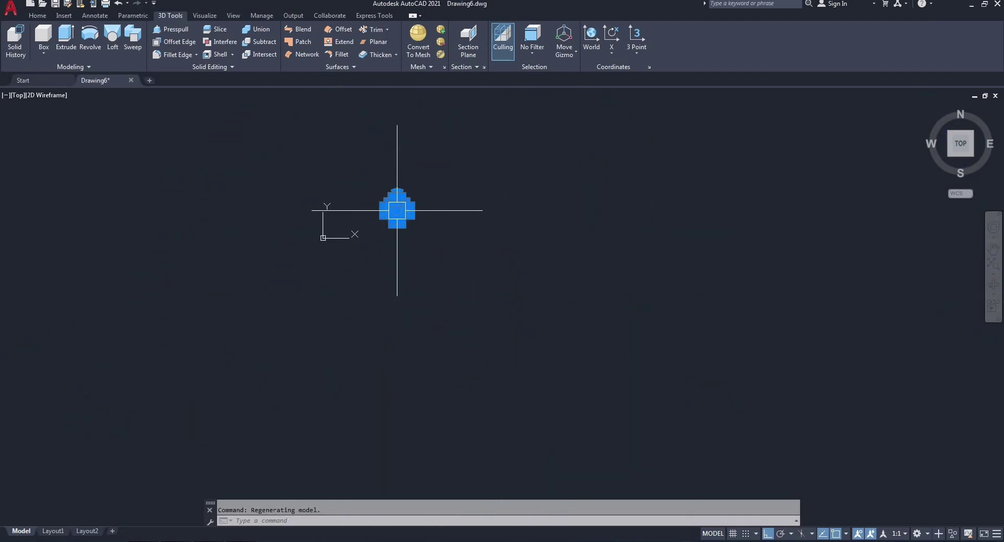
click(401, 244)
click(368, 249)
scroll(384, 177, up, 6)
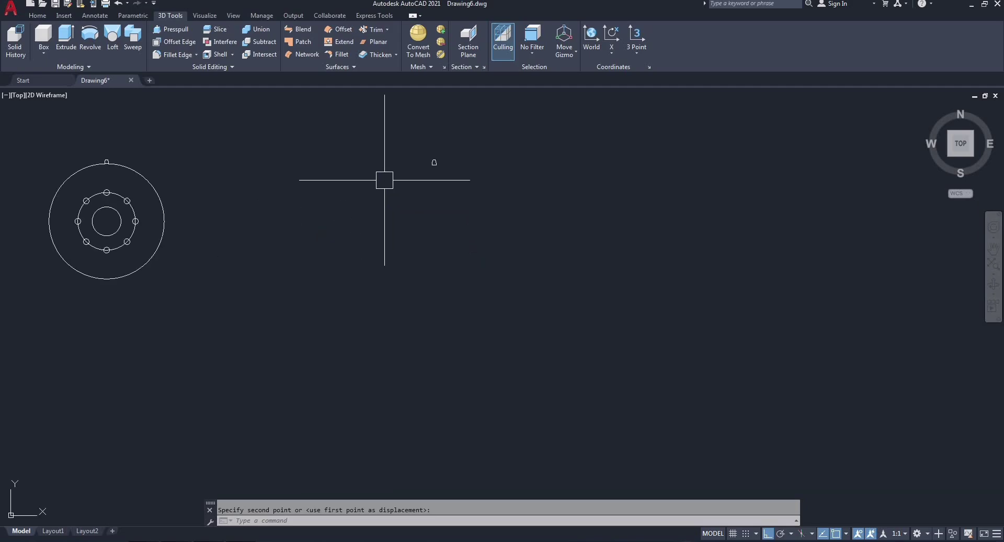
Erase the leftover offset tooth outline standing apart from the gear profile
click(387, 132)
click(490, 214)
key(Delete)
middle_drag(390, 216, 637, 244)
scroll(353, 224, up, 4)
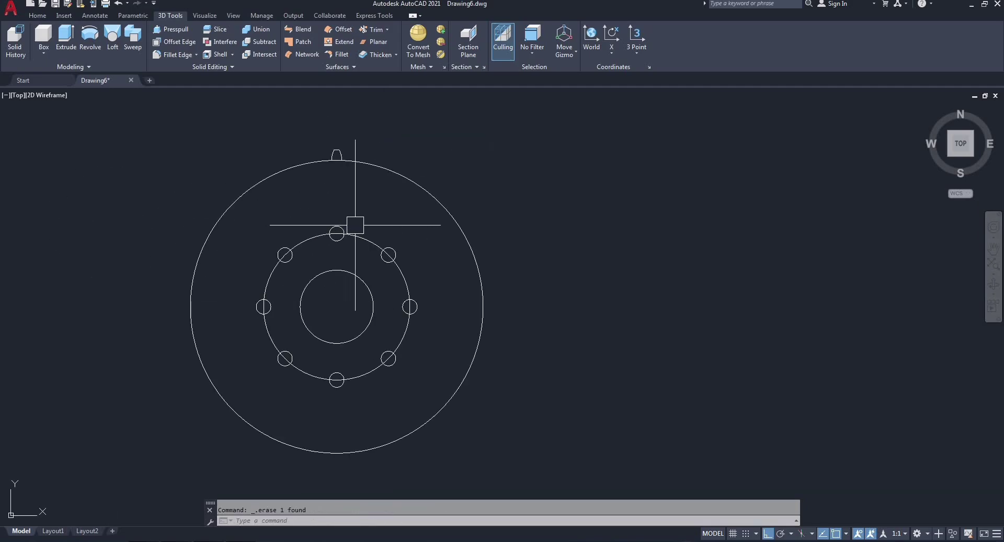
middle_drag(354, 224, 525, 255)
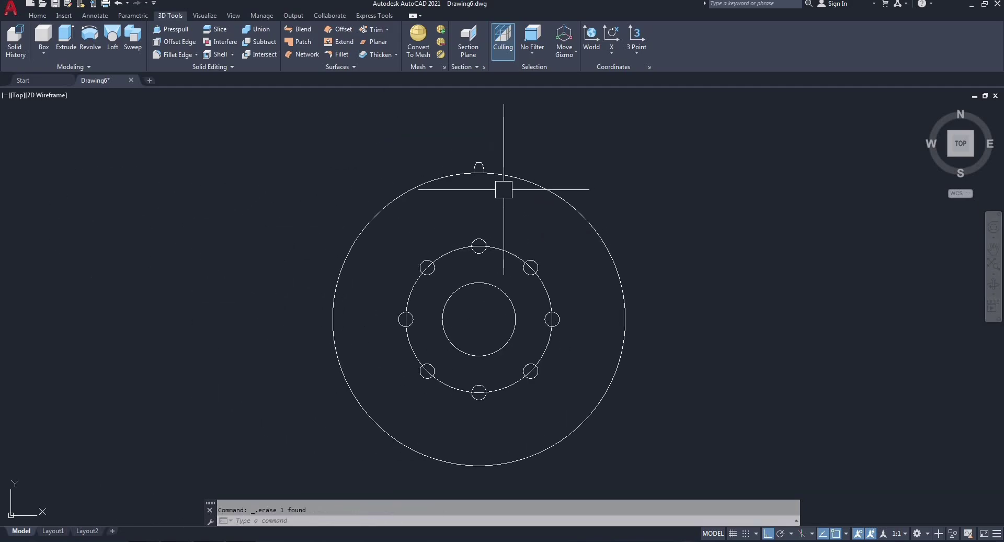
scroll(488, 212, up, 2)
scroll(496, 199, down, 2)
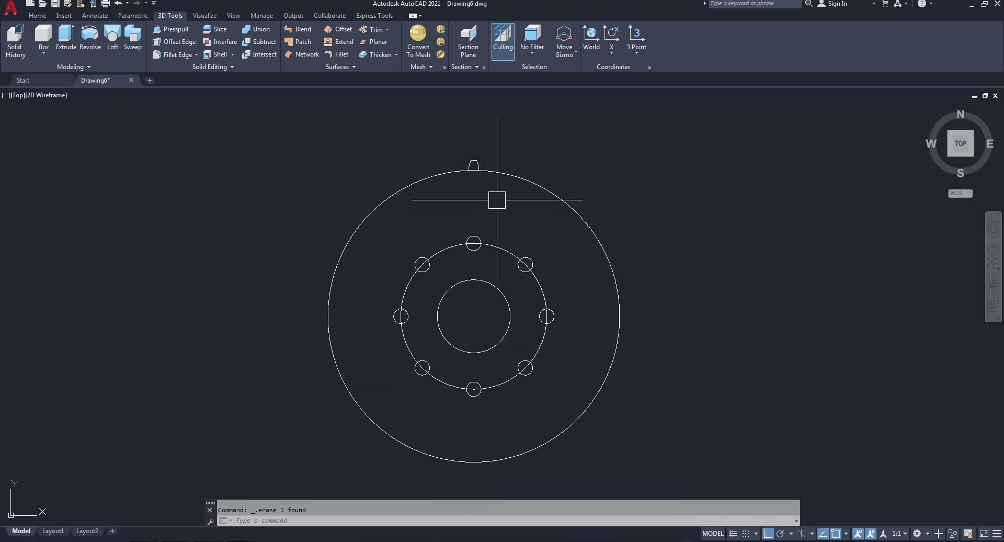
click(605, 124)
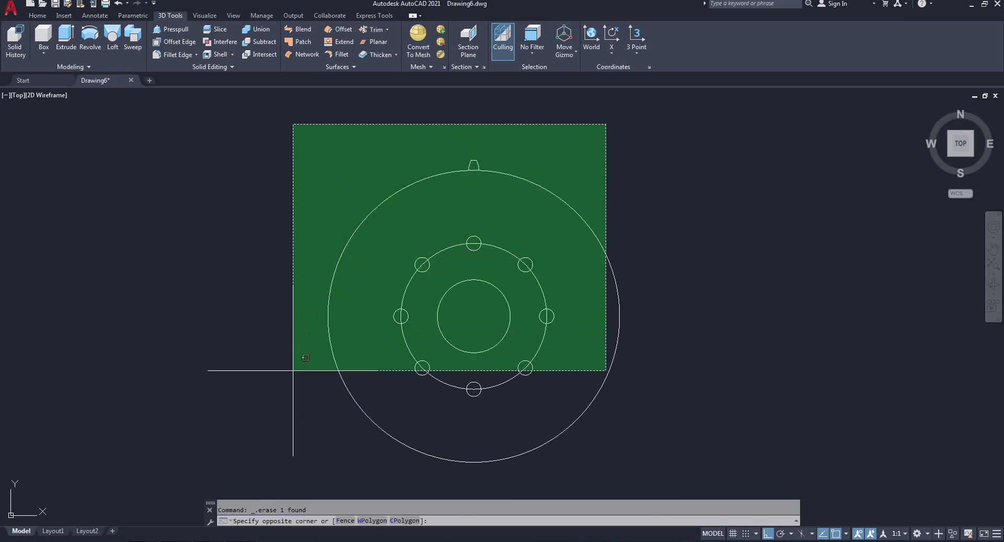
click(295, 404)
scroll(300, 272, down, 4)
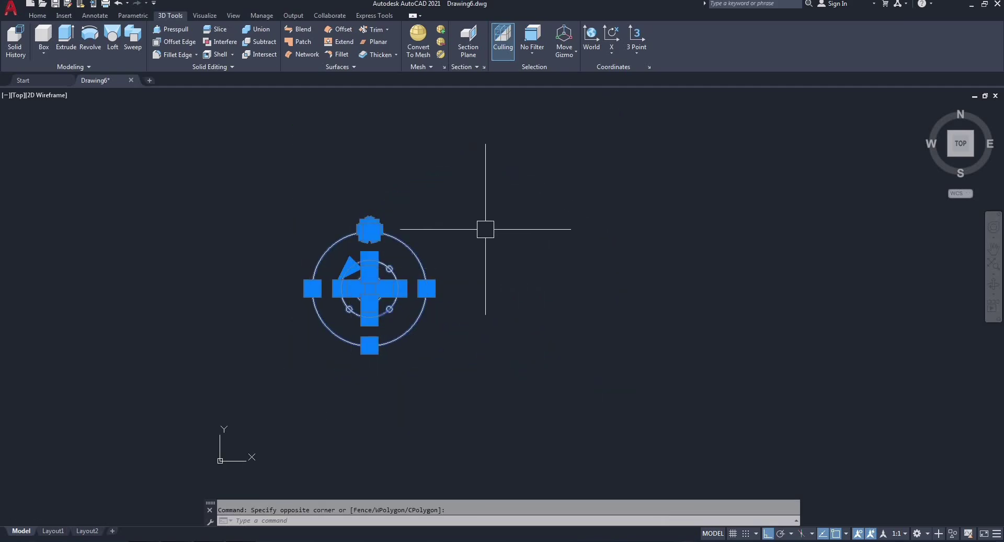
right_click(490, 228)
click(523, 317)
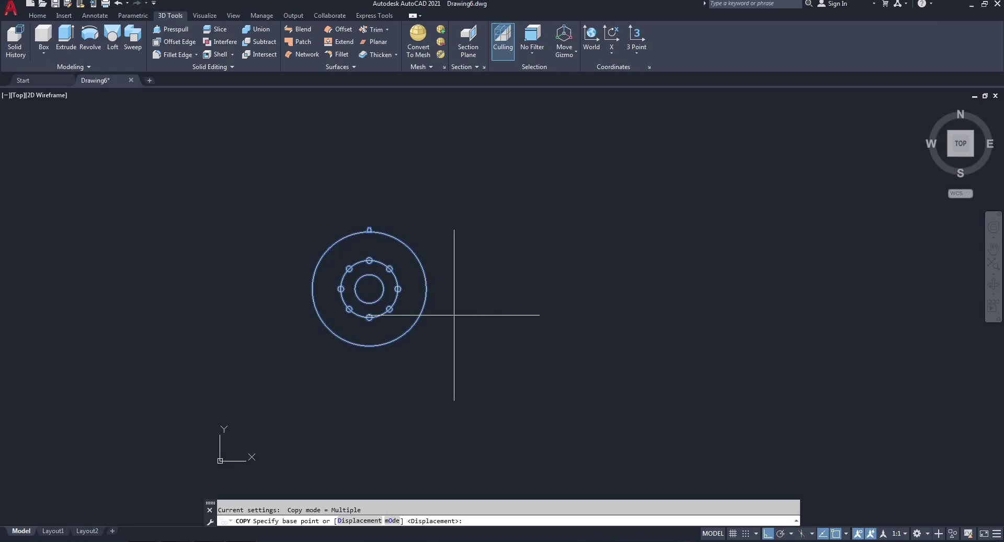
click(369, 288)
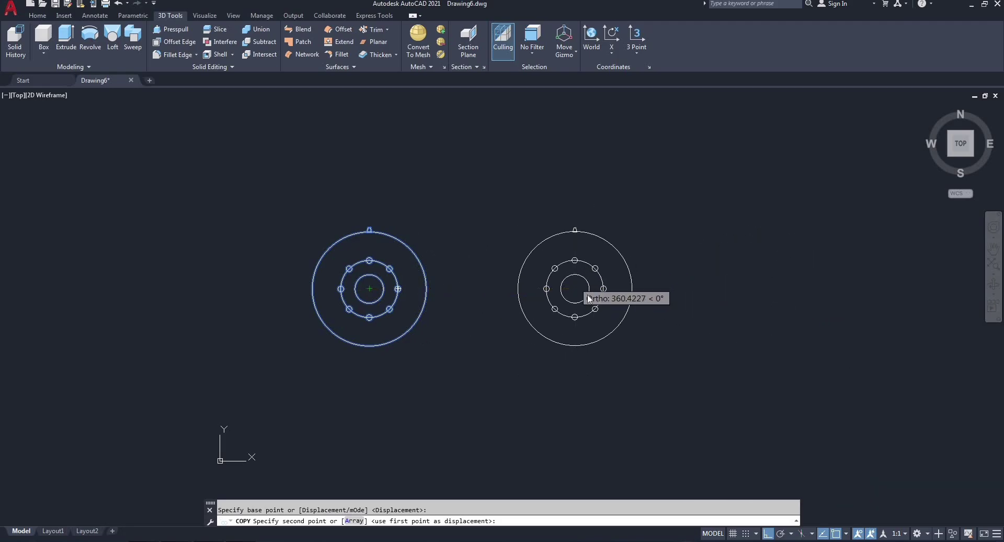
right_click(607, 283)
click(623, 300)
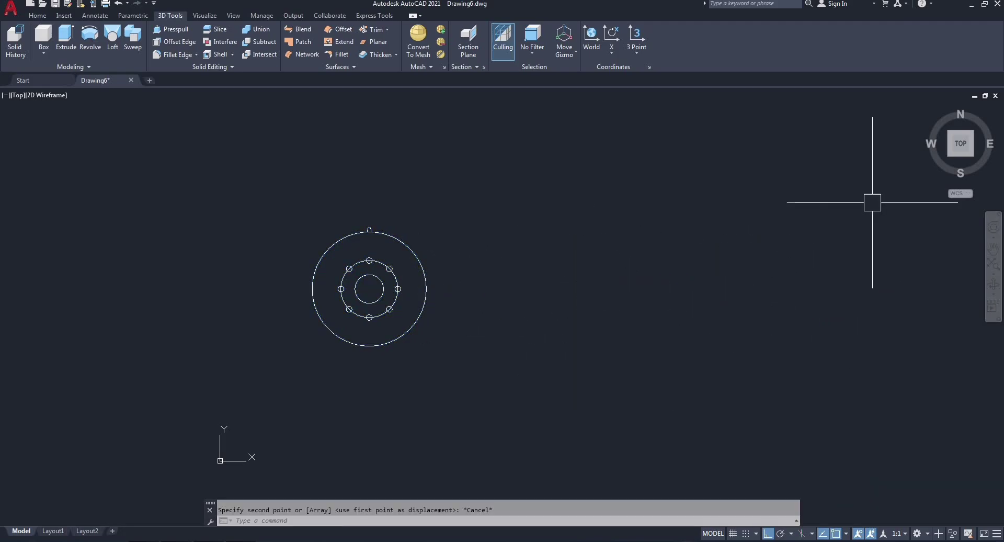
Show the drawing in SW Isometric view and draw a 50-unit line up along Z from the circles' common centre
click(949, 154)
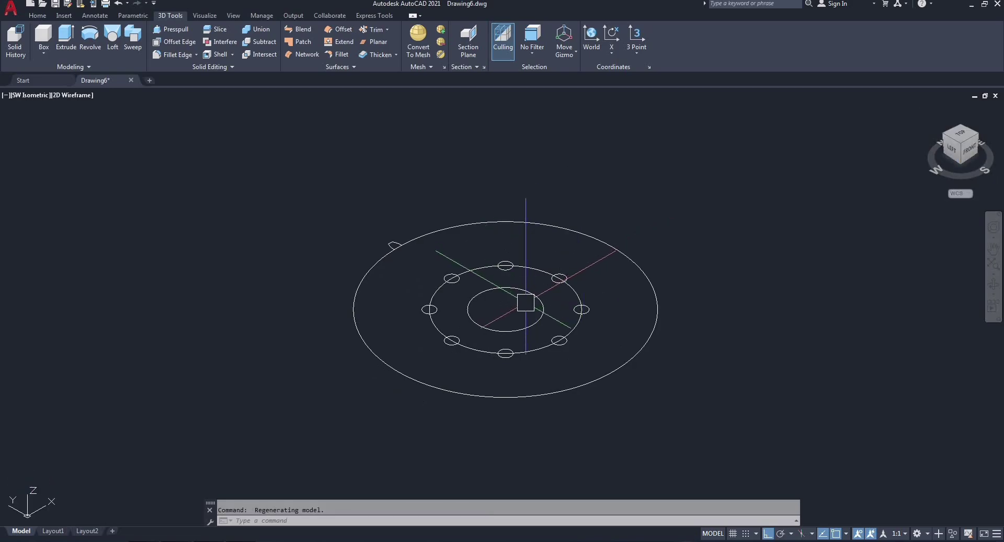
text(l)
key(Return)
click(506, 309)
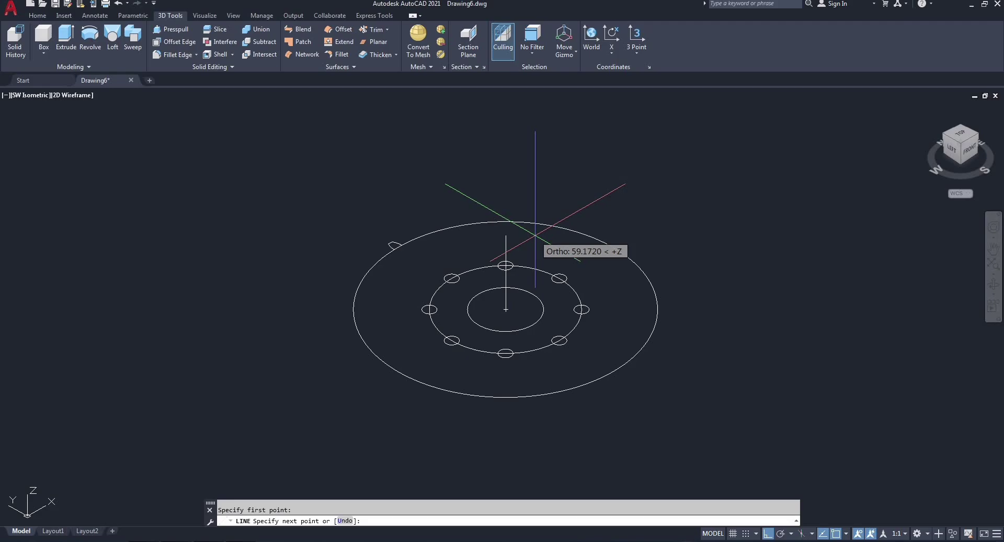
key(Return)
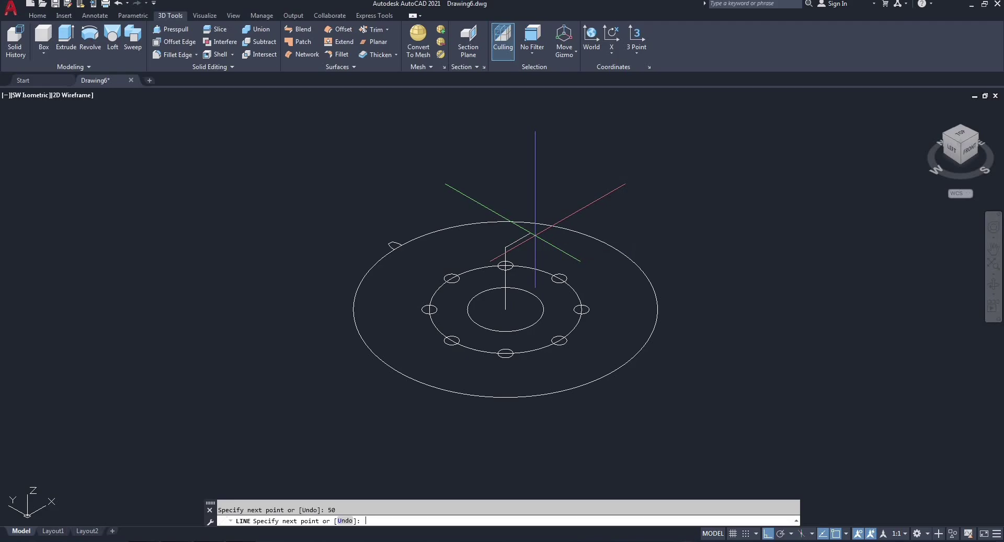
right_click(679, 192)
click(690, 198)
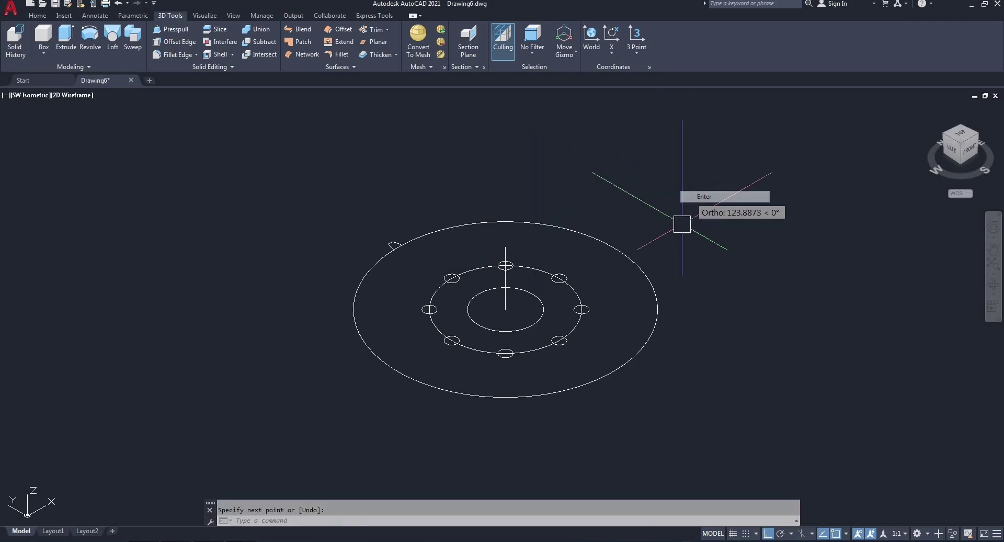
Copy the whole gear profile with its vertical line from the circles' centre to the line's upper end
click(723, 189)
click(309, 425)
right_click(242, 327)
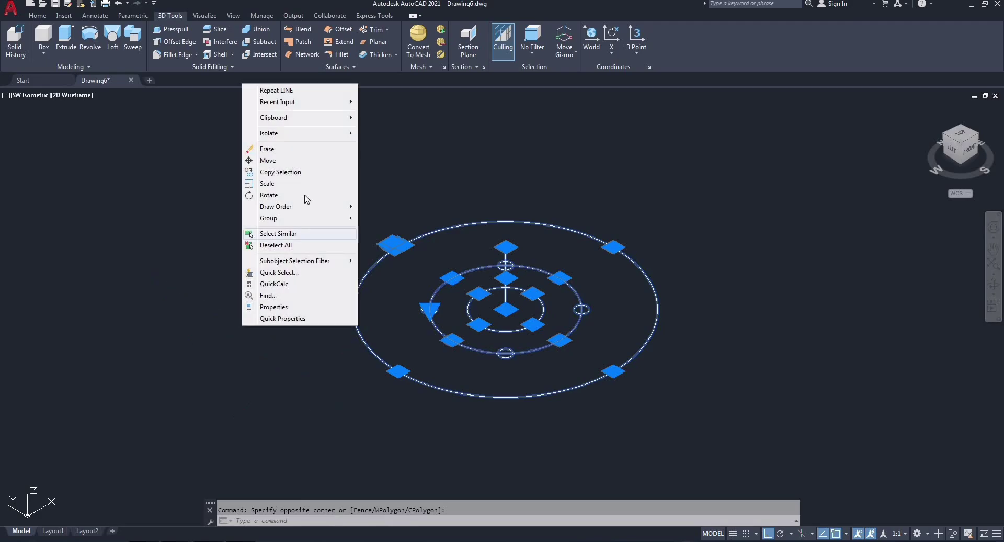
click(295, 176)
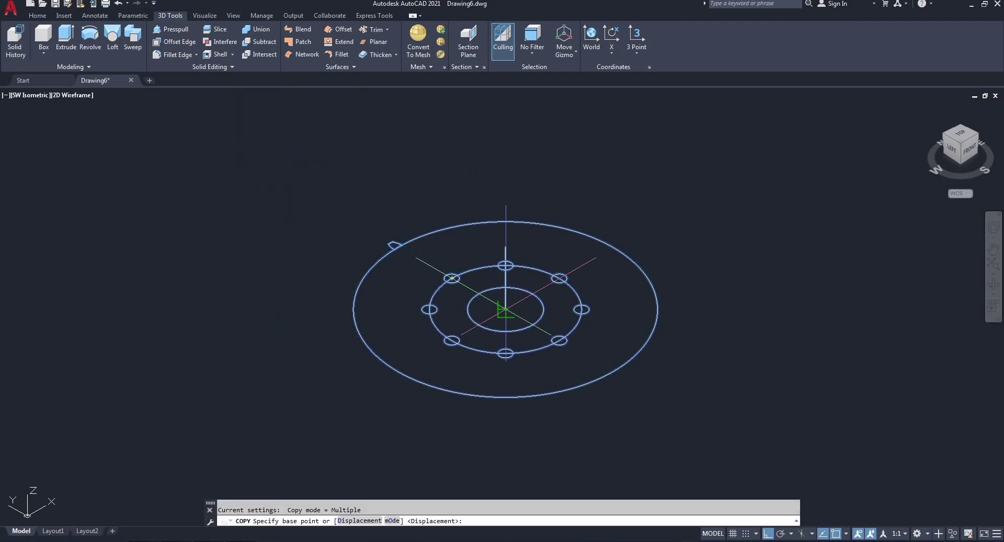
scroll(504, 309, up, 8)
click(505, 309)
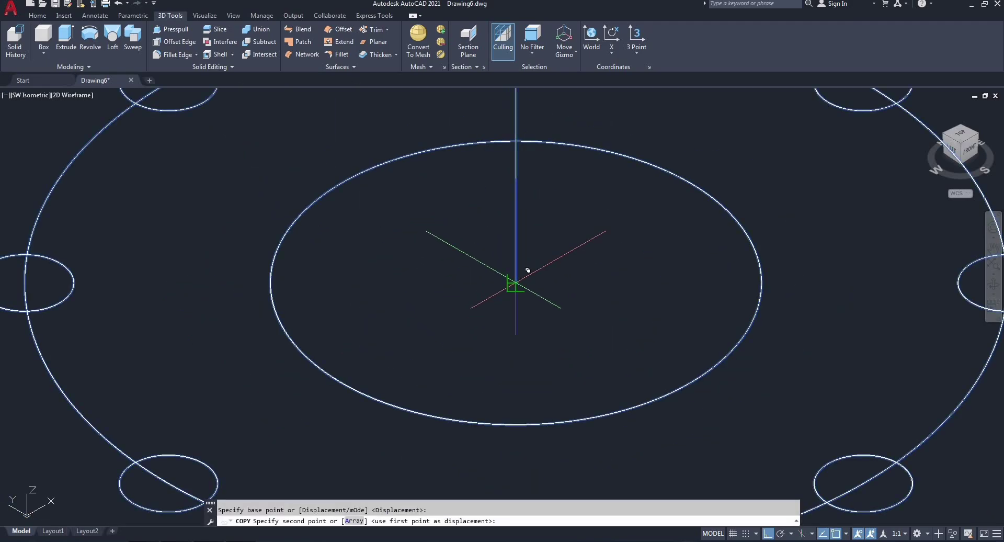
scroll(507, 303, down, 8)
scroll(520, 214, up, 7)
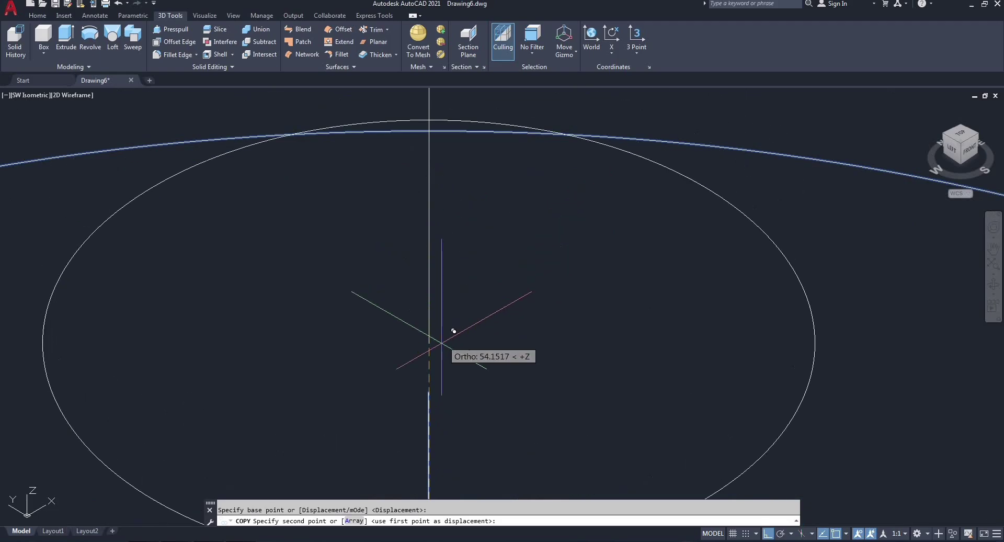
click(457, 335)
right_click(467, 332)
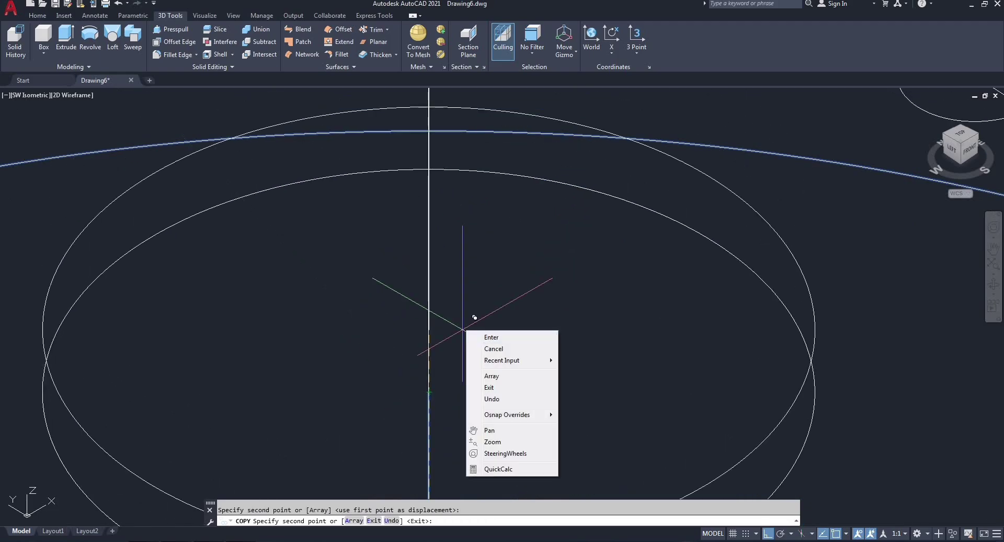
click(492, 336)
scroll(471, 324, down, 8)
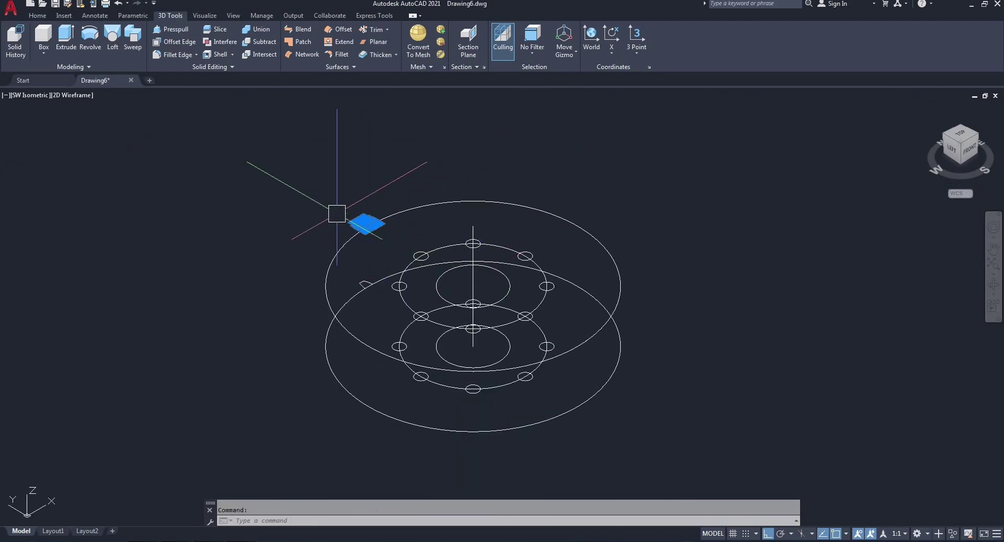
text(ro)
key(Return)
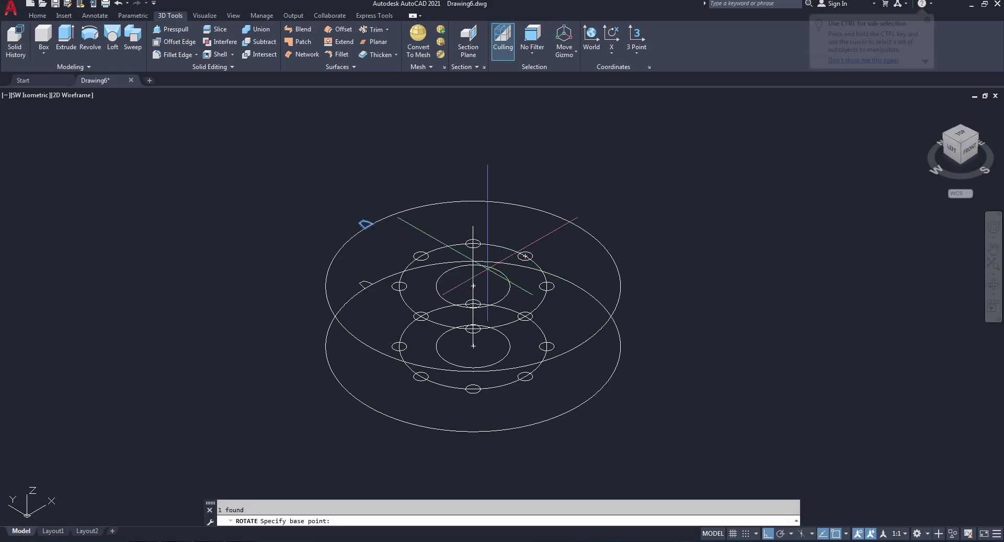
key(Return)
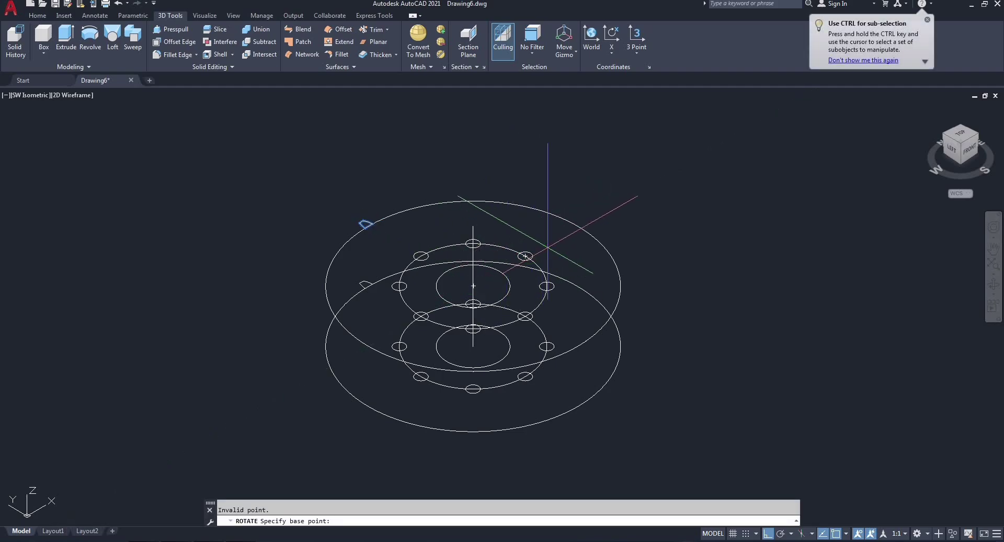
click(724, 193)
right_click(722, 297)
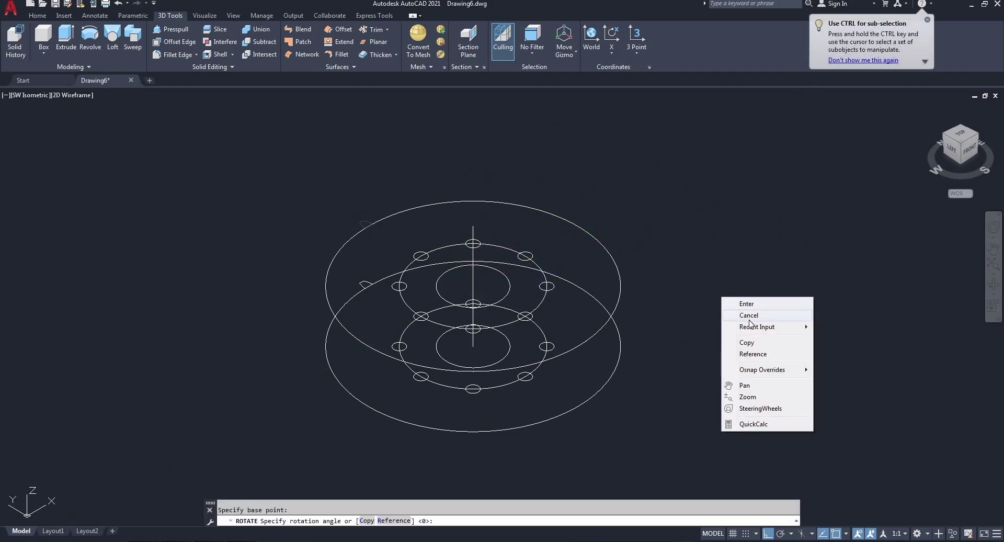
click(749, 315)
Erase both vertical construction lines at the gear's centre
scroll(502, 280, up, 2)
click(450, 241)
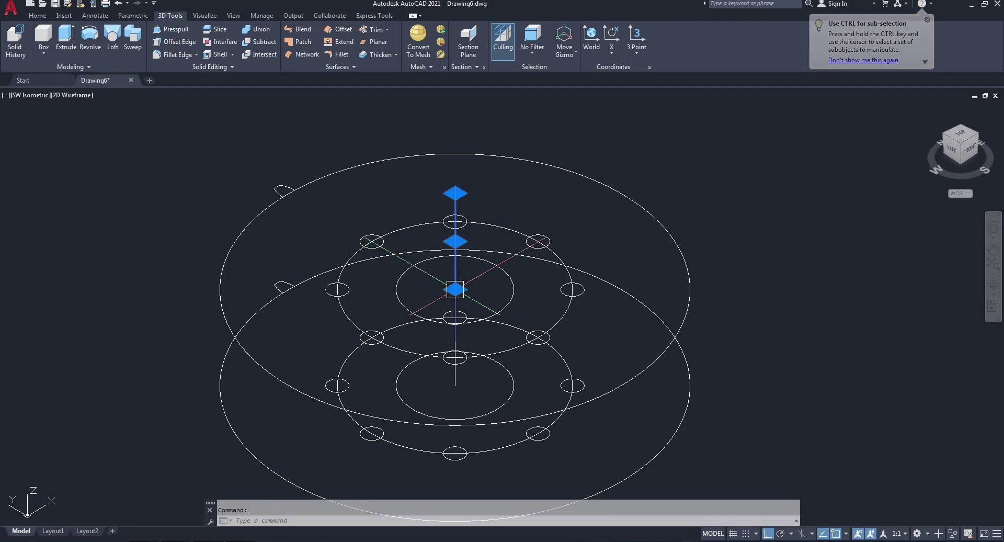
key(Delete)
scroll(423, 287, up, 4)
click(411, 292)
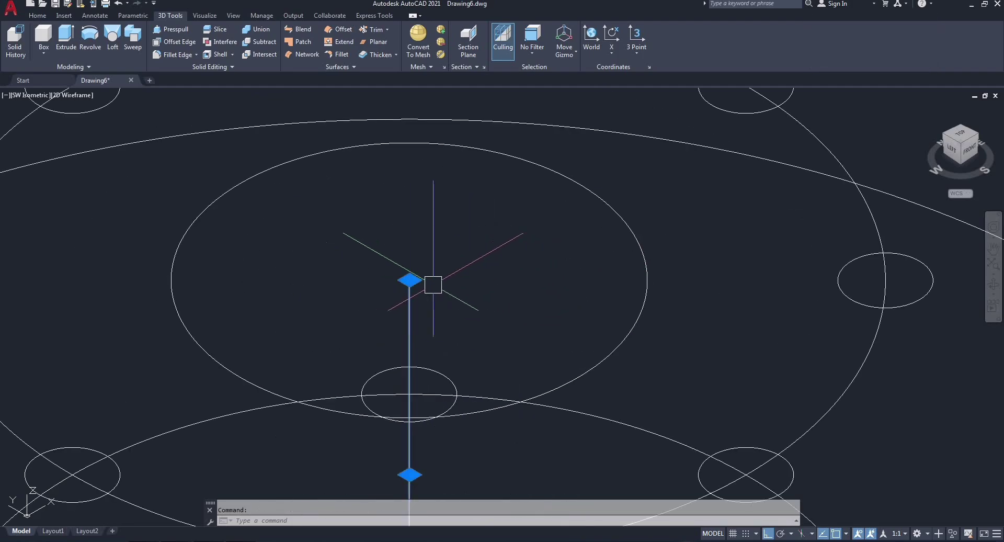
key(Delete)
scroll(474, 290, down, 6)
Rotate the upper tooth outline 20 degrees about the centre of the upper circles
text(ro)
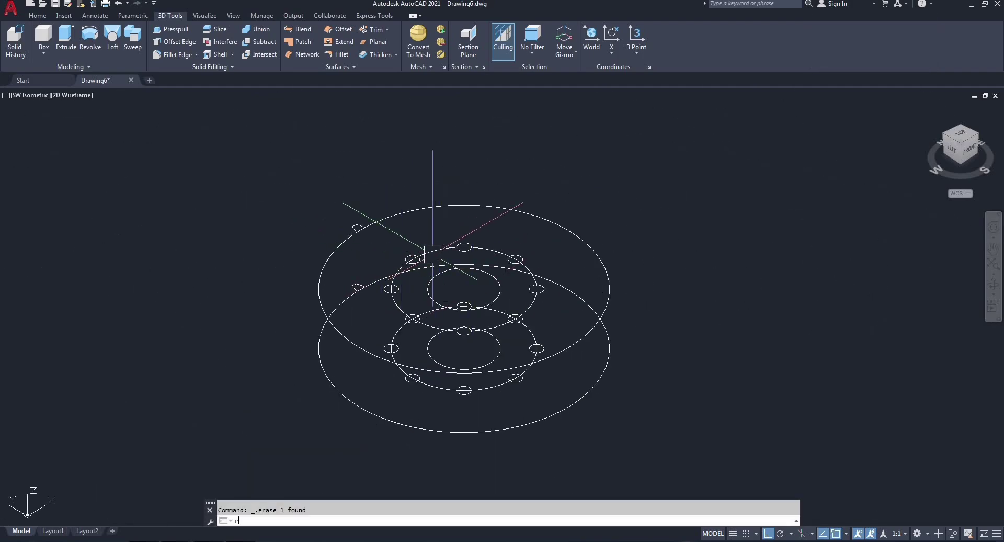
key(Return)
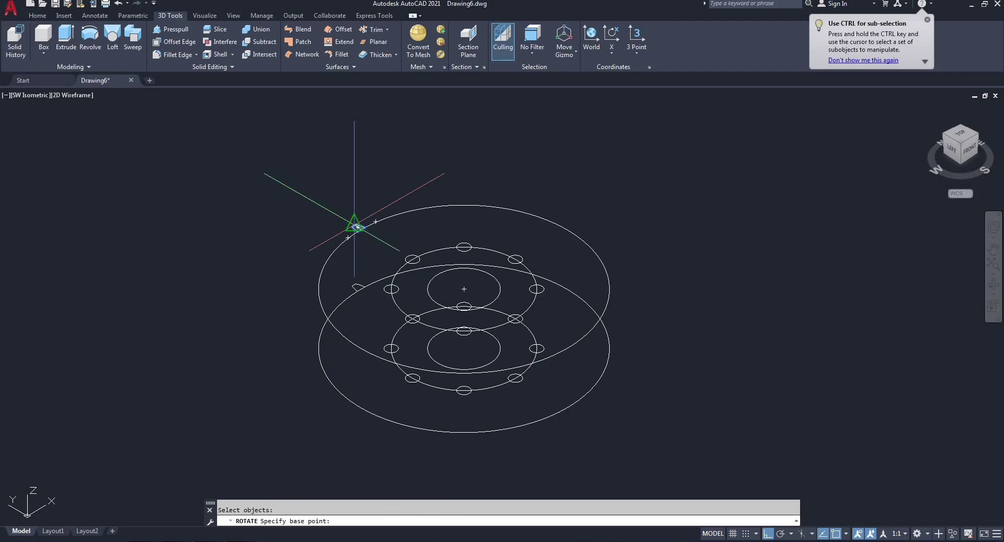
click(463, 288)
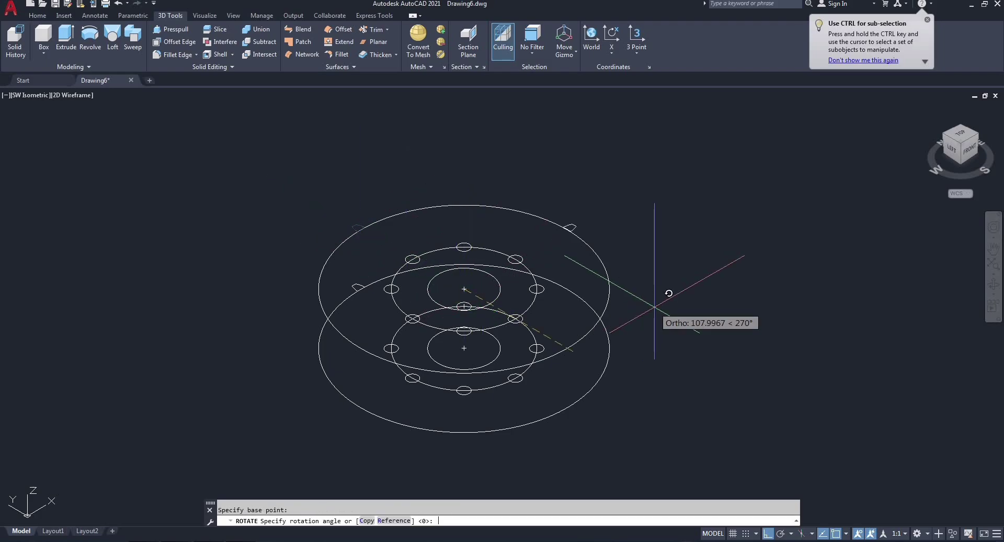
text(20)
key(Return)
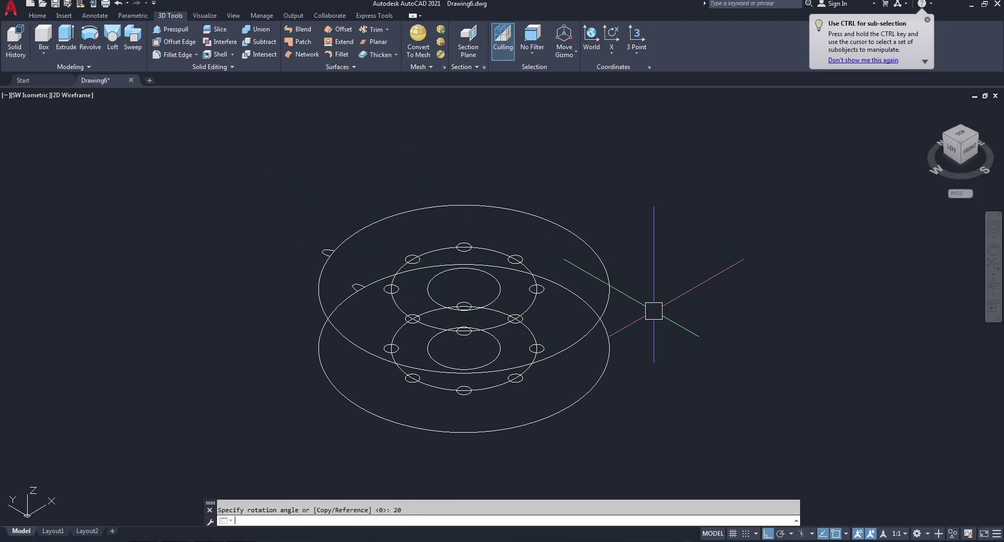
scroll(372, 291, up, 2)
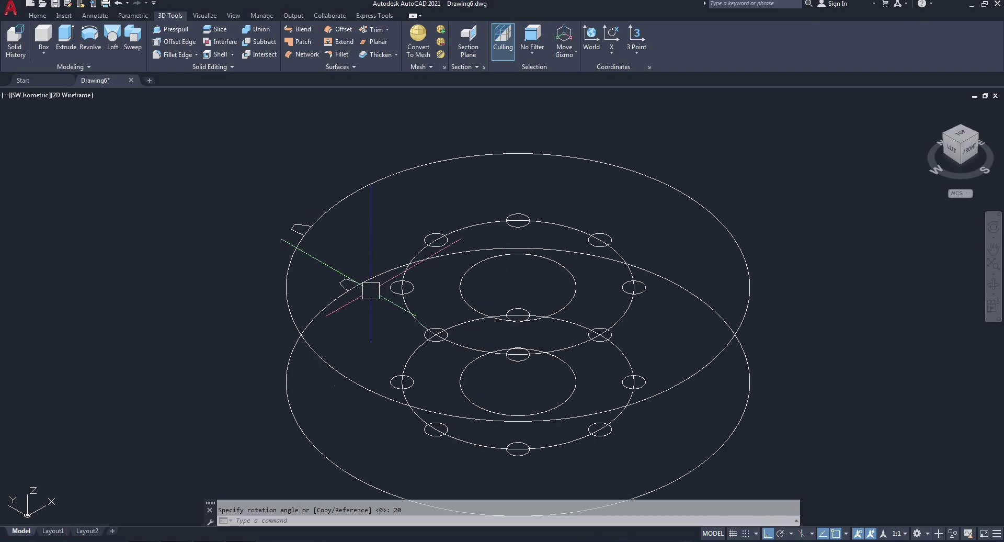
text(LO)
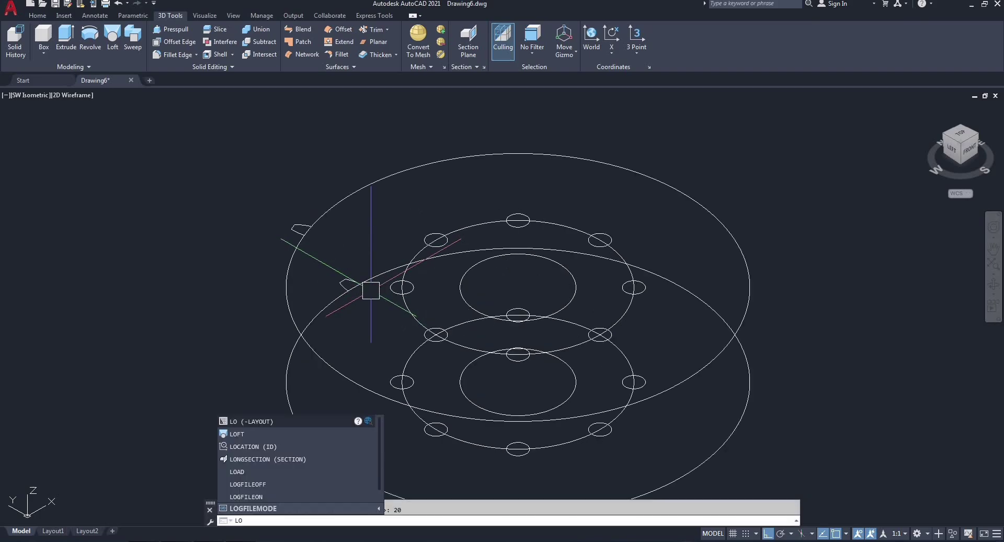
text(Ft)
key(Return)
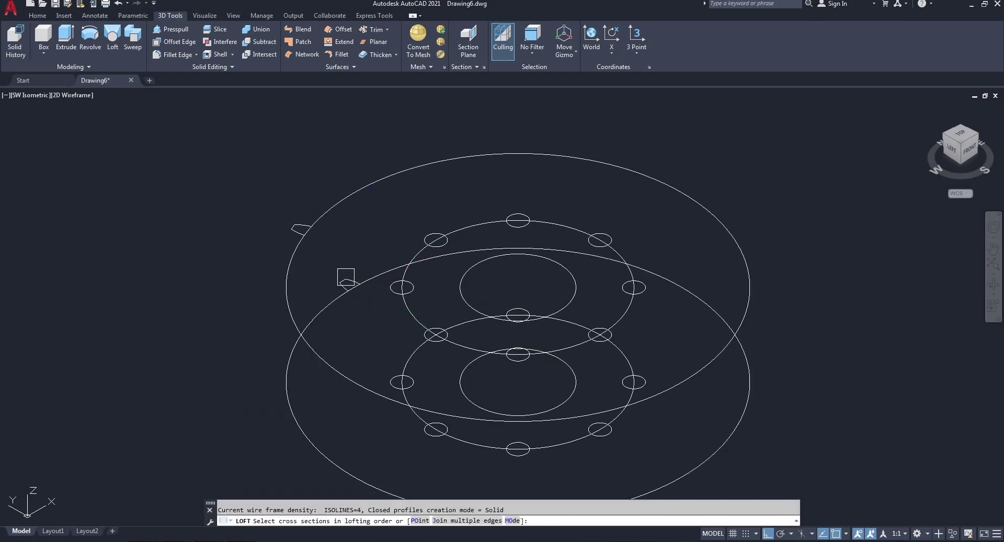
right_click(256, 215)
click(264, 220)
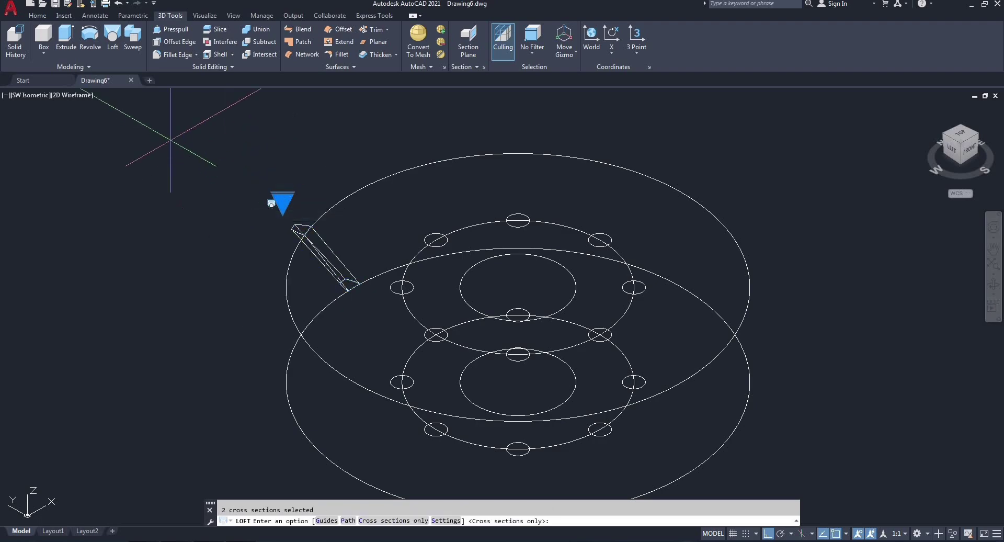
Set the visual style to Shaded and loft a solid between the two tooth outlines with the Cross sections only option
click(81, 96)
click(108, 168)
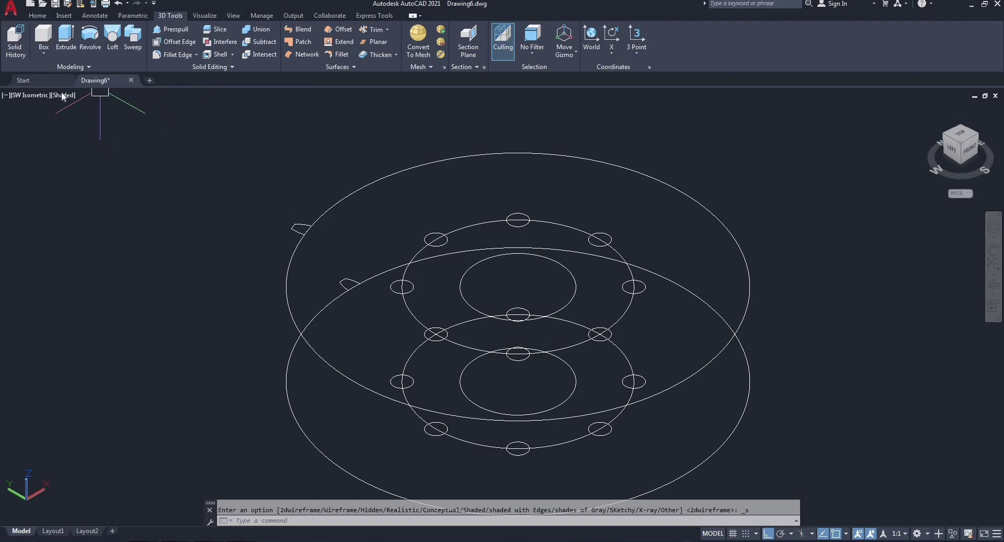
text(loft)
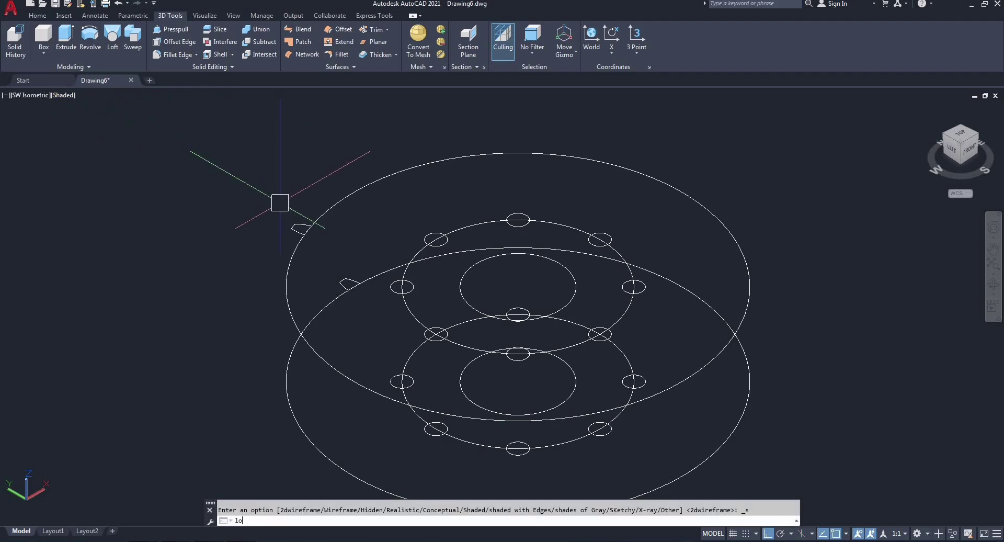
key(Return)
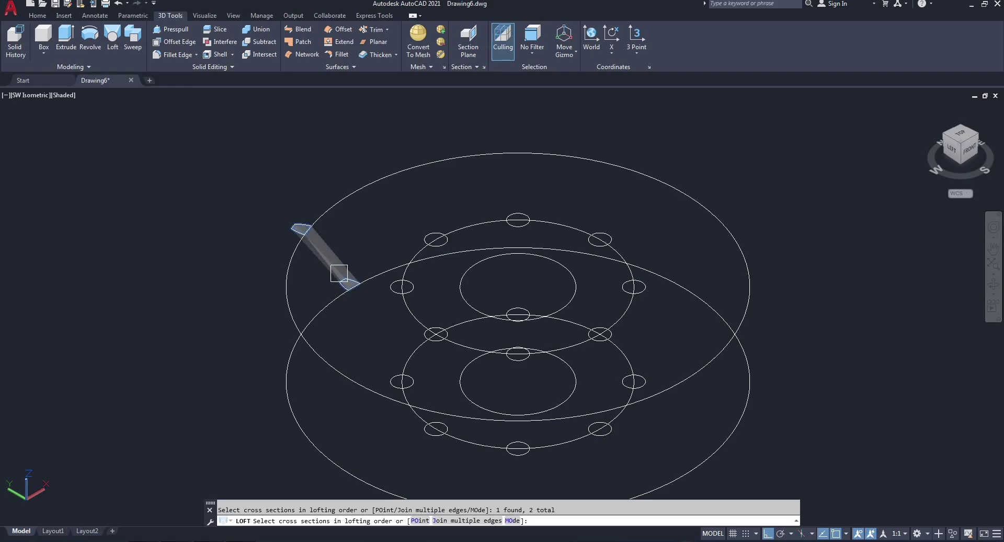
key(Return)
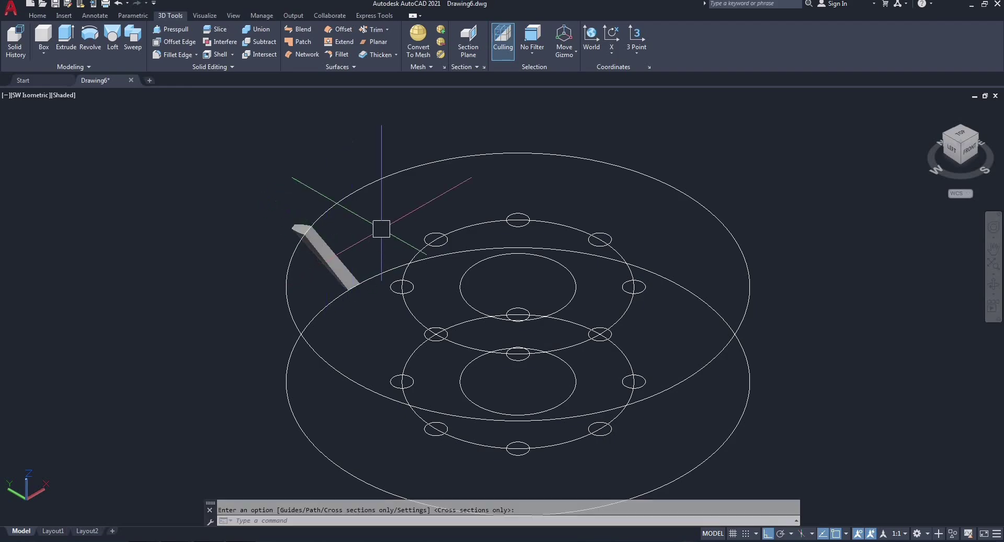
Erase the upper and lower construction circles that run through the centres of the eight holes
scroll(337, 245, up, 2)
scroll(399, 201, down, 3)
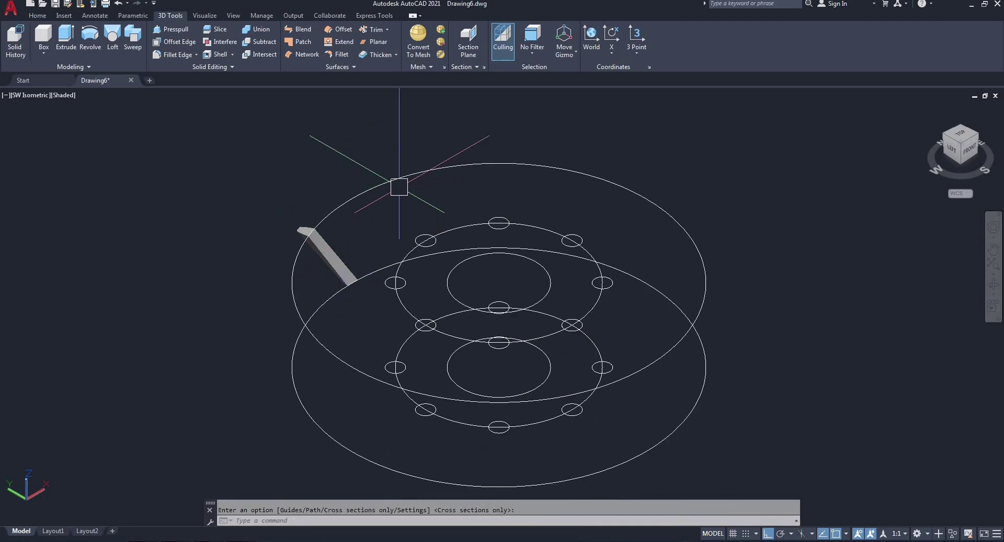
scroll(516, 231, down, 1)
scroll(516, 232, up, 2)
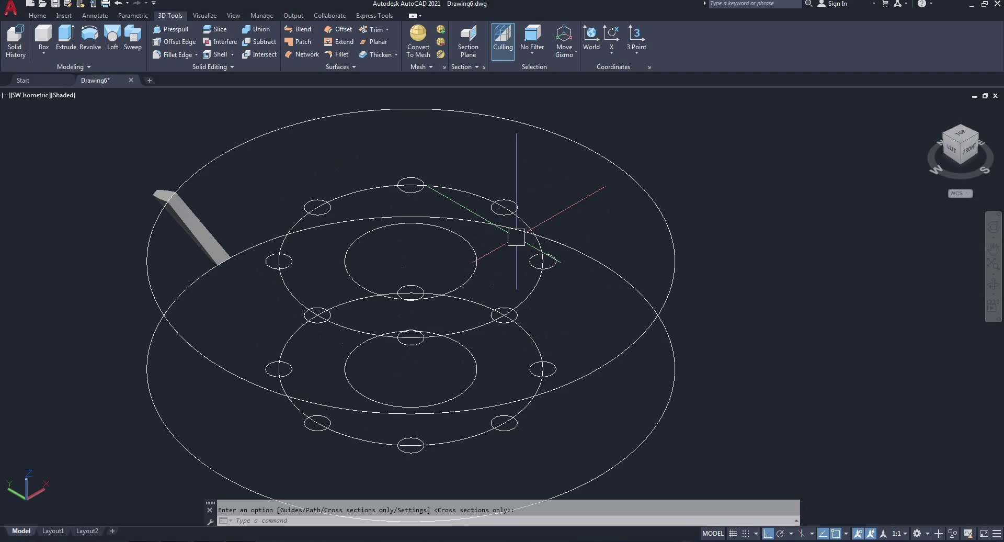
key(Escape)
click(479, 195)
key(Delete)
click(510, 318)
key(Delete)
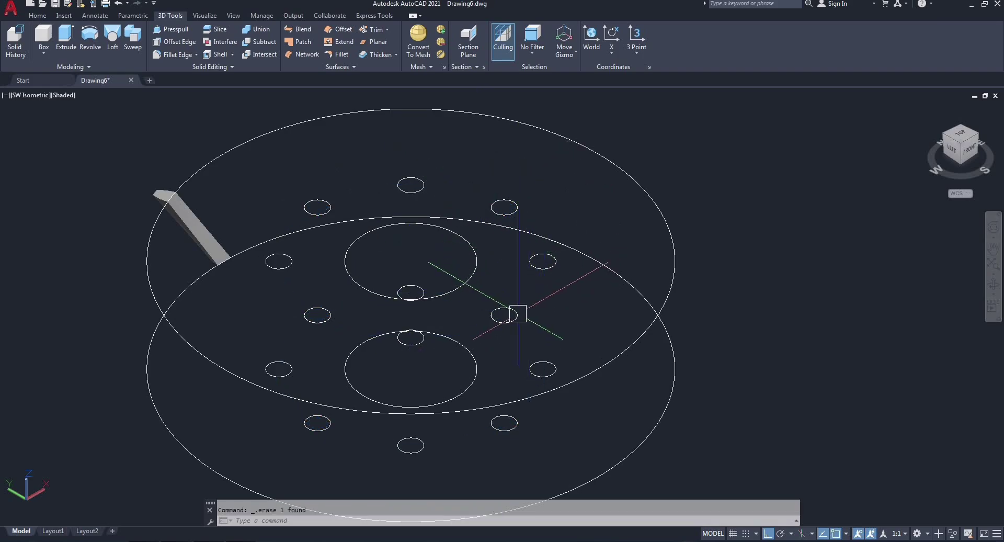
Explode the upper and lower circular hole arrays into separate circles
click(518, 313)
click(546, 366)
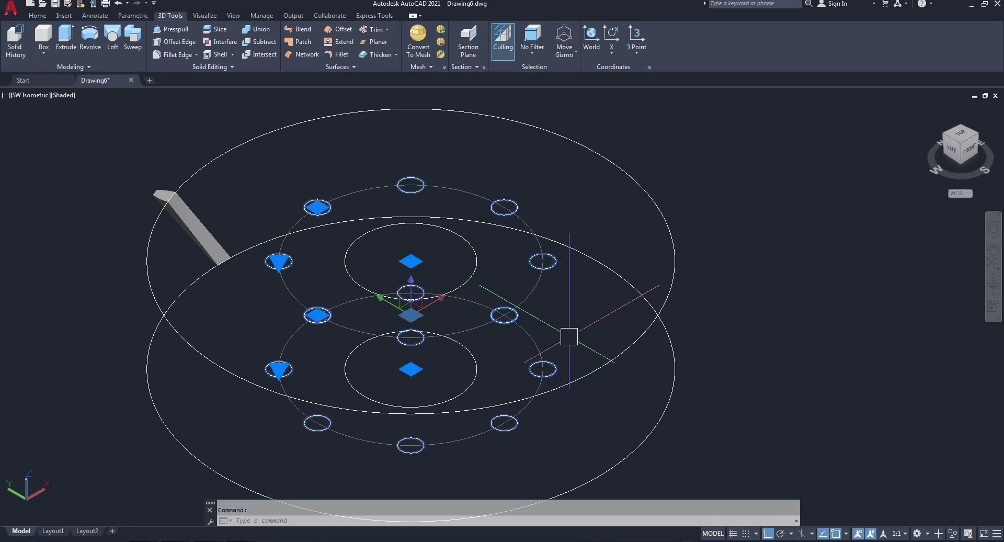
text(x)
key(Return)
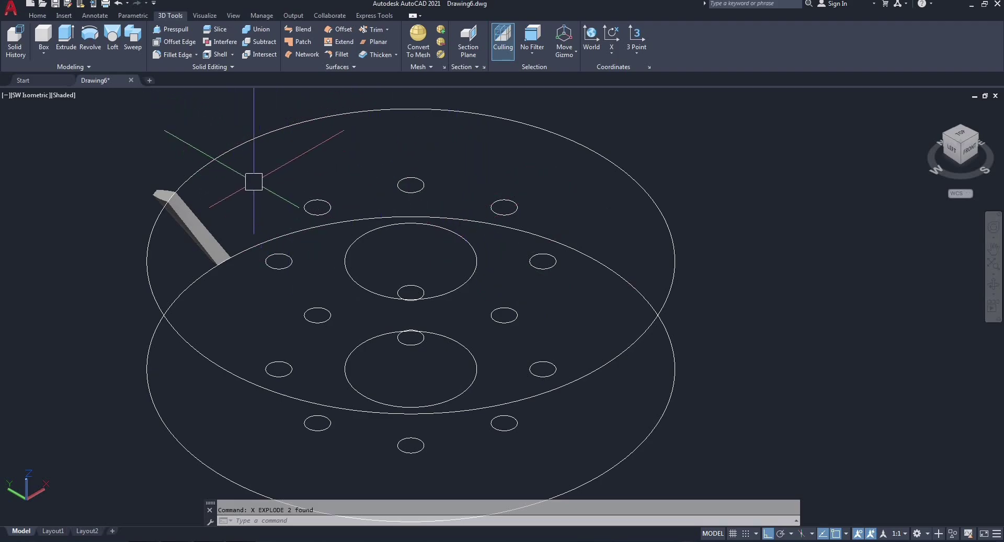
click(243, 157)
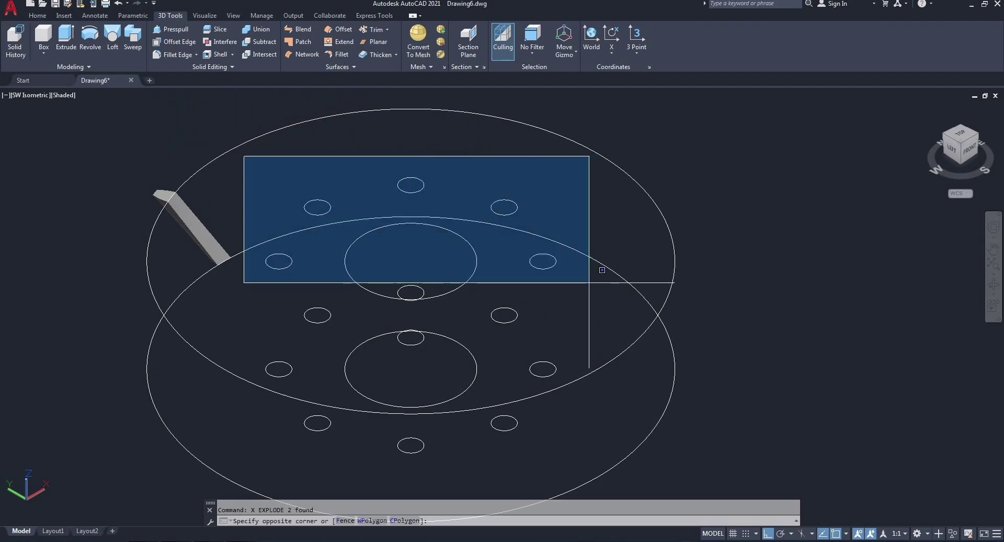
click(506, 163)
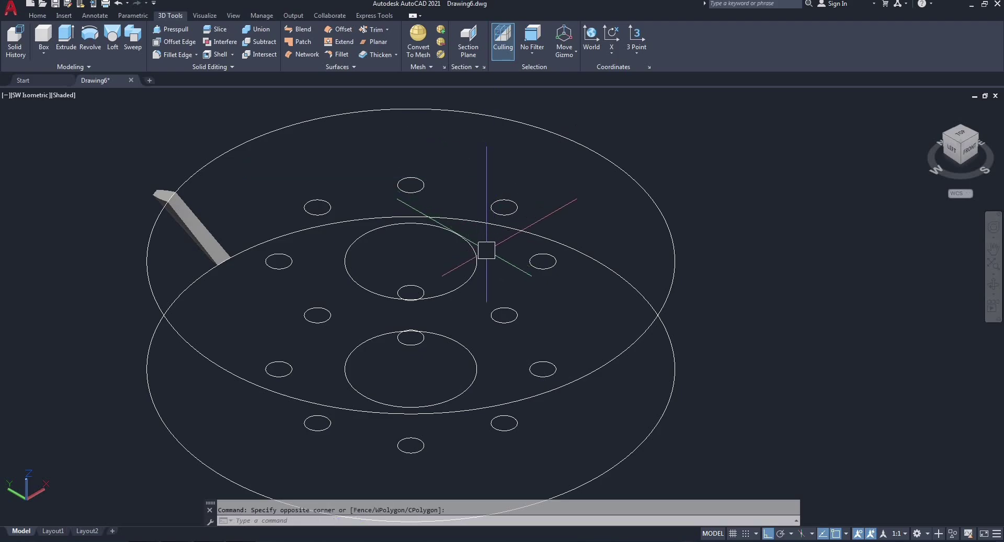
click(480, 256)
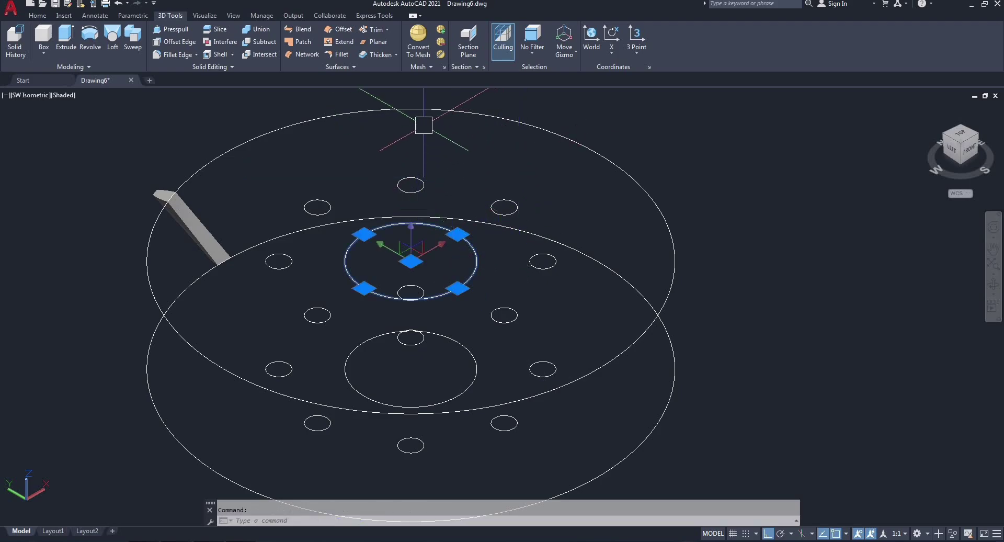
click(434, 110)
click(502, 203)
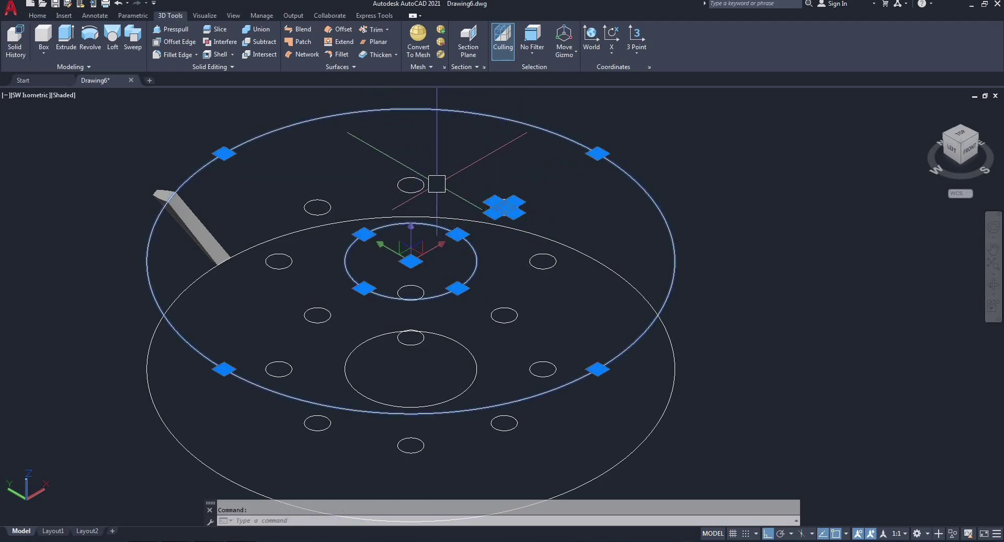
click(411, 180)
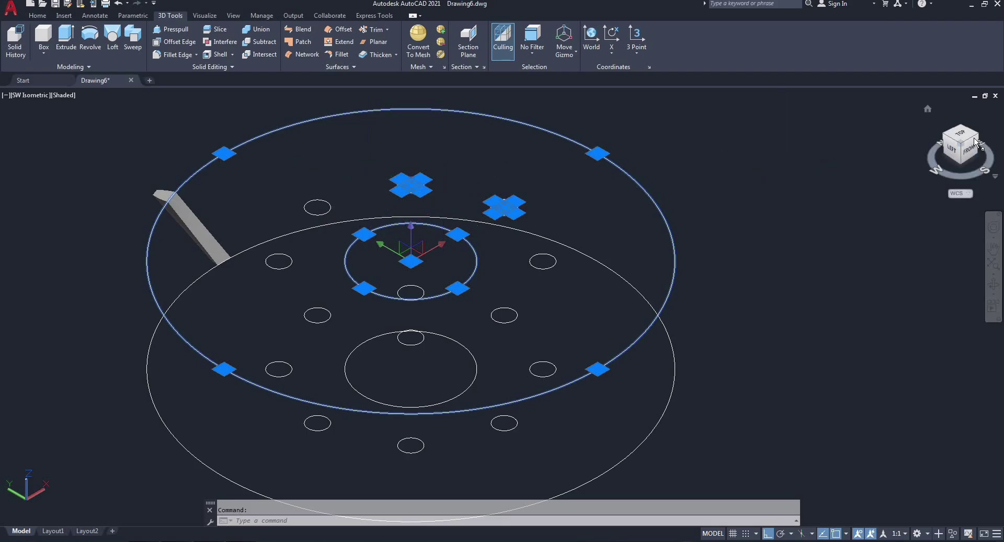
Orbit the model to a low side angle that separates the upper and lower gear profiles
click(993, 282)
drag(520, 275, 549, 225)
right_click(549, 226)
click(565, 233)
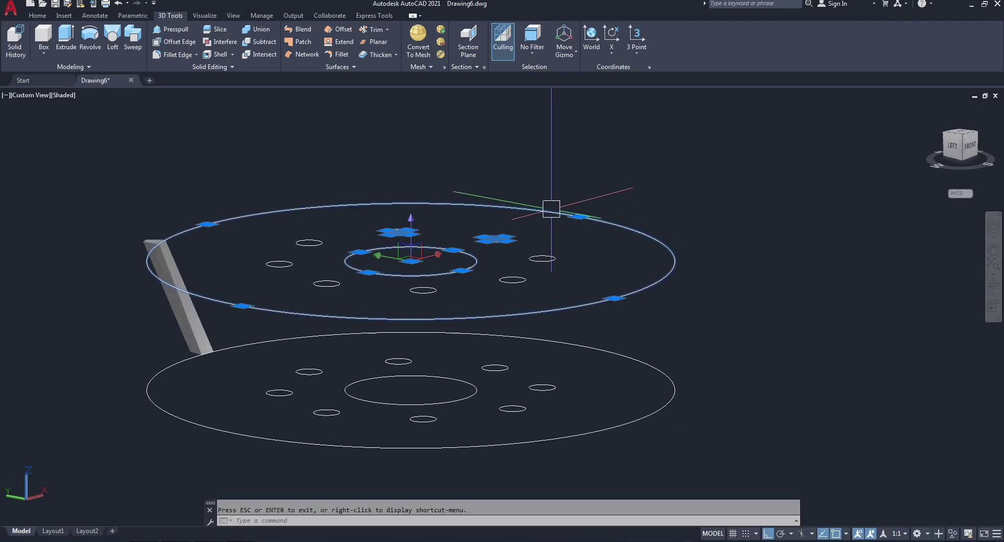
text(l)
key(Return)
click(772, 309)
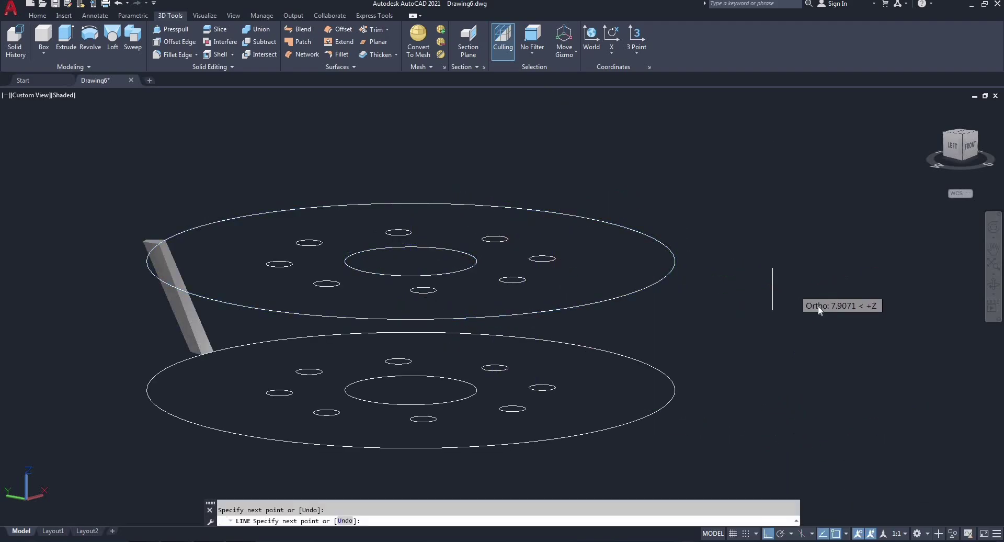
right_click(819, 310)
click(831, 307)
click(773, 287)
key(Delete)
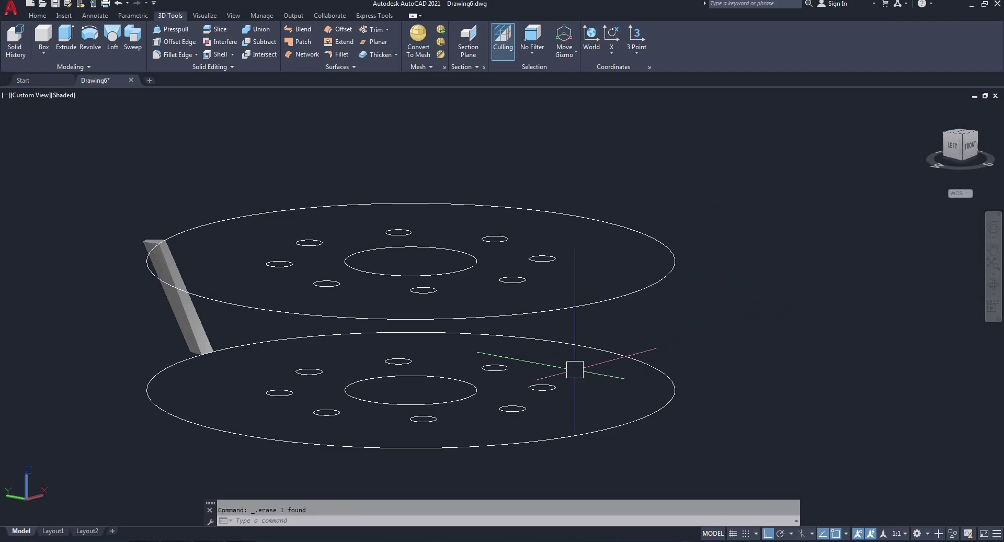
Erase the centre circle and the eight hole circles of the lower profile, keeping its outer circle
click(222, 329)
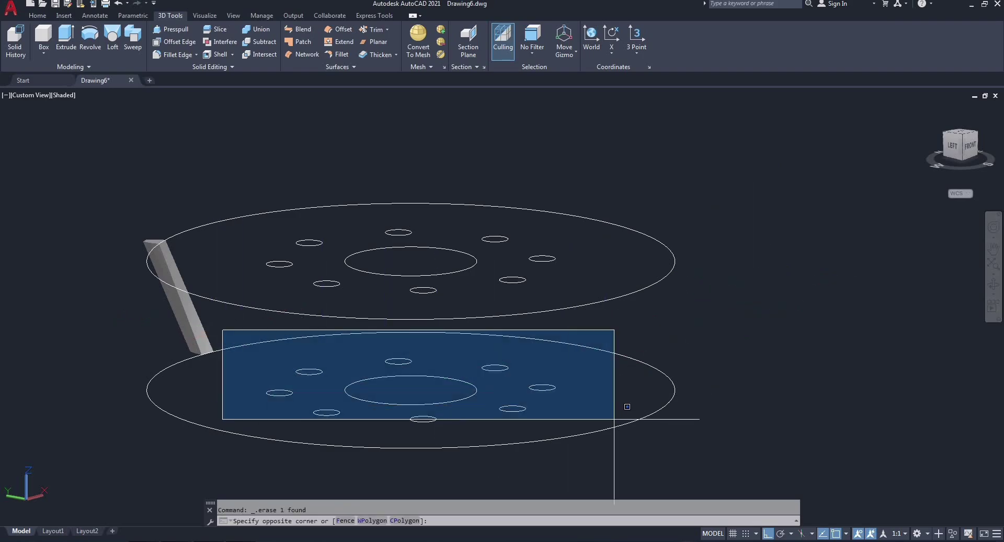
click(632, 433)
key(Delete)
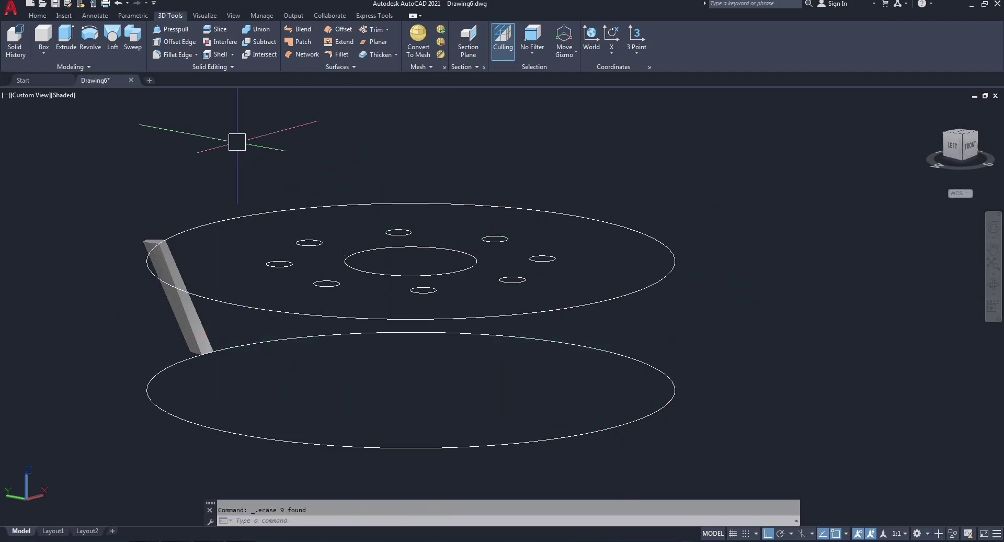
Try to extrude the upper profile's outer circle, centre circle and eight hole circles 50 units upward
click(223, 138)
click(776, 442)
click(664, 276)
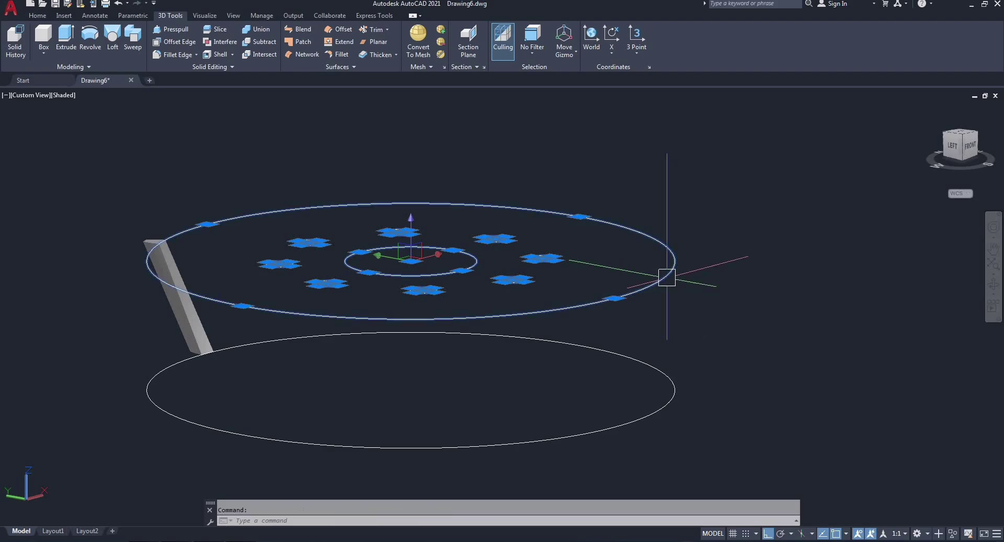
text(e)
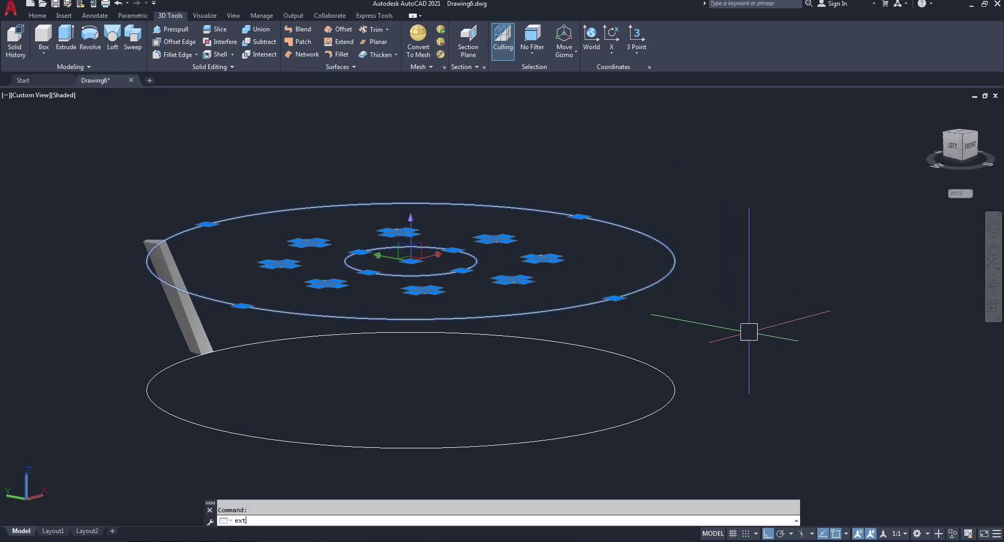
text(xt)
key(Return)
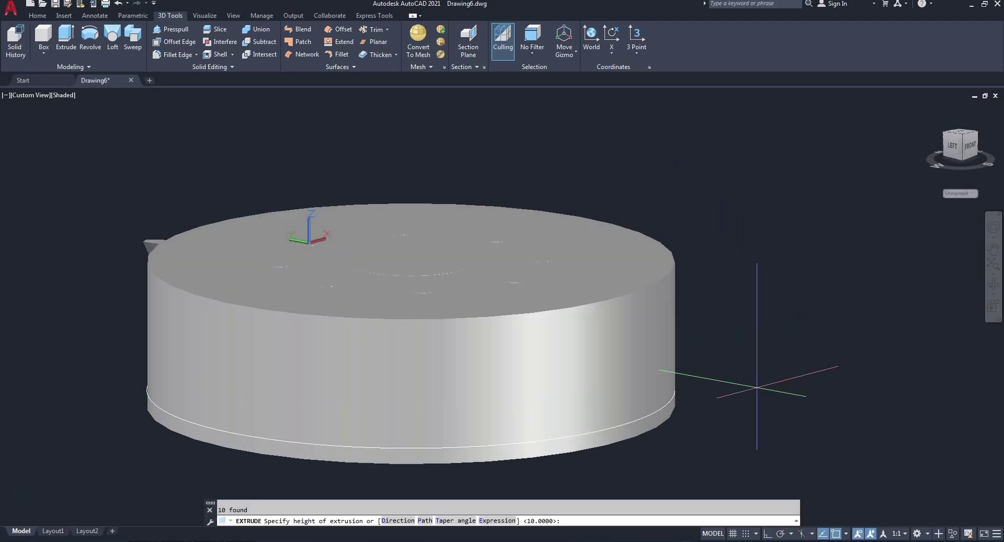
key(Return)
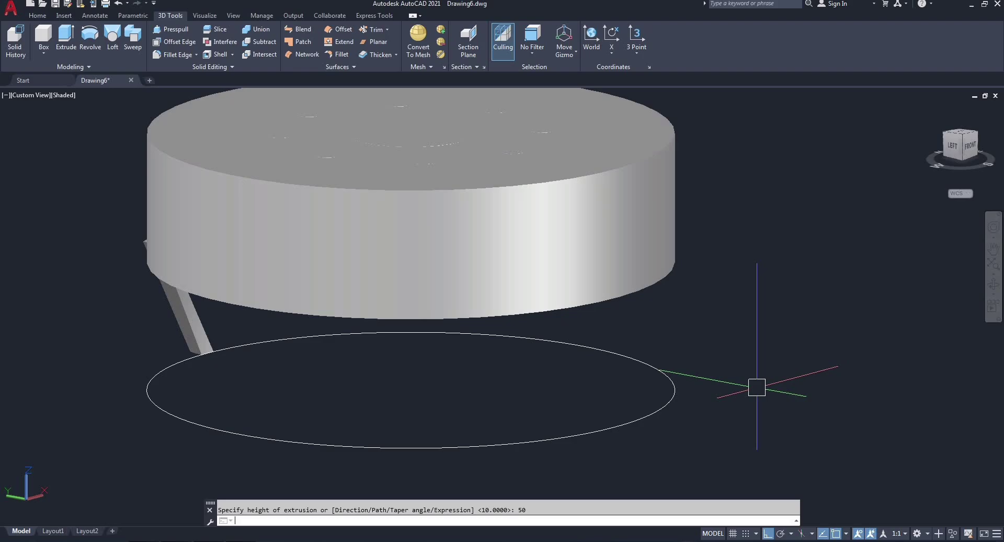
key(ctrl+z)
Extrude the upper profile's outer circle, centre circle and eight hole circles by -50 units
click(212, 143)
click(805, 461)
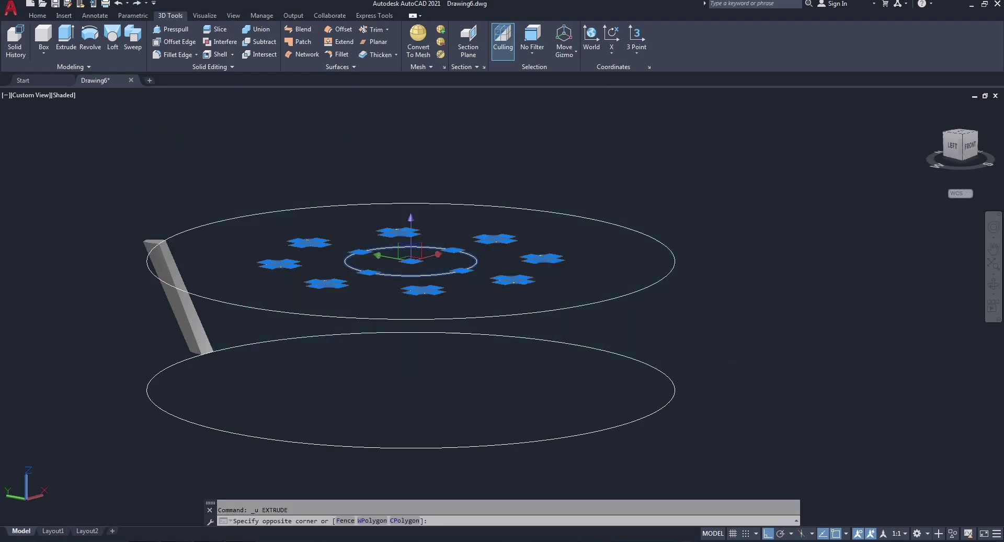
click(666, 276)
text(ext)
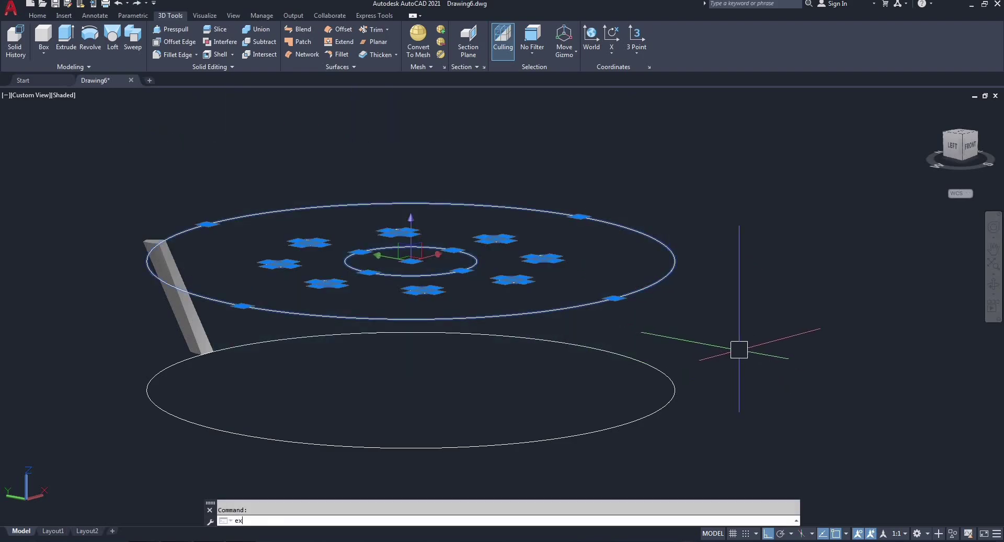
key(Return)
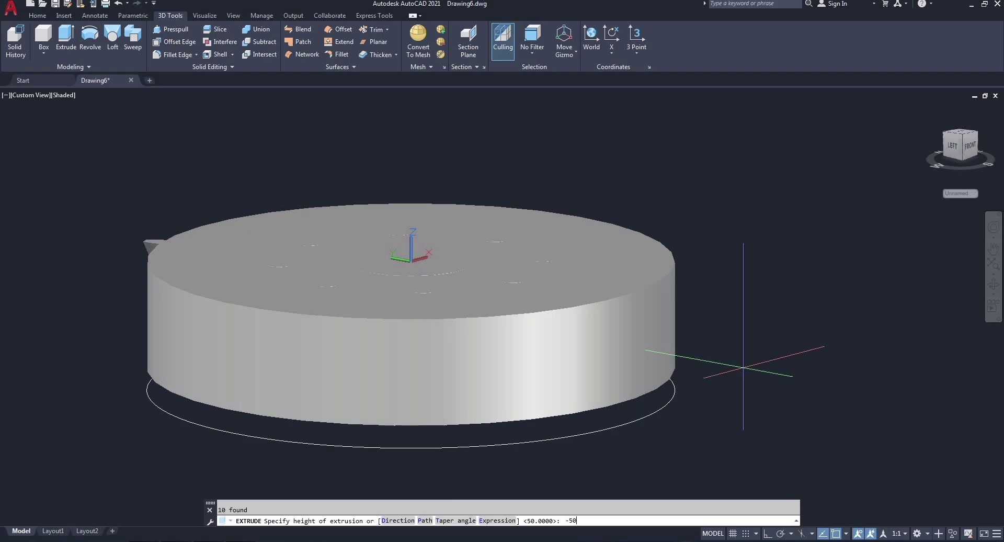
key(Return)
Set the colour of the large outer cylinder to Color 104
click(658, 297)
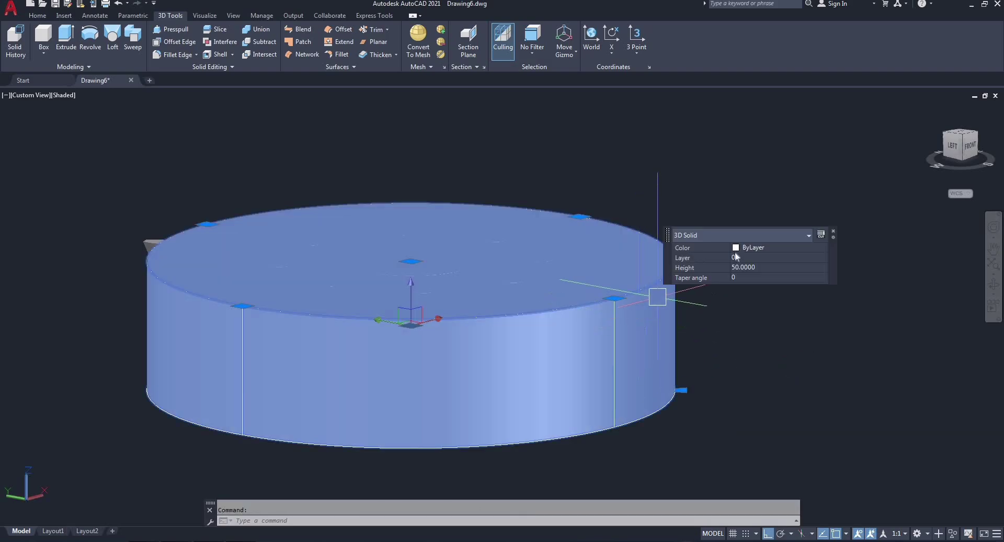
click(749, 249)
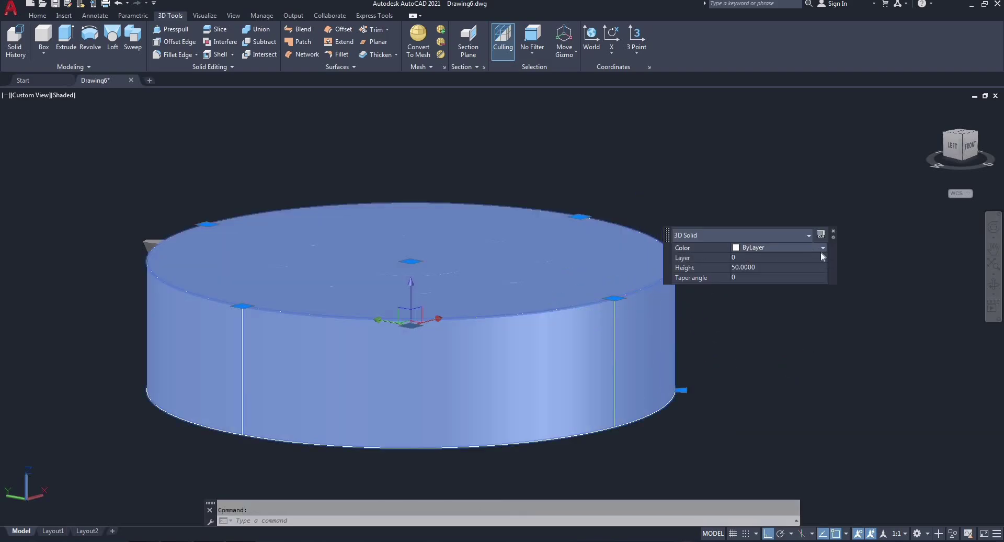
click(821, 249)
click(759, 344)
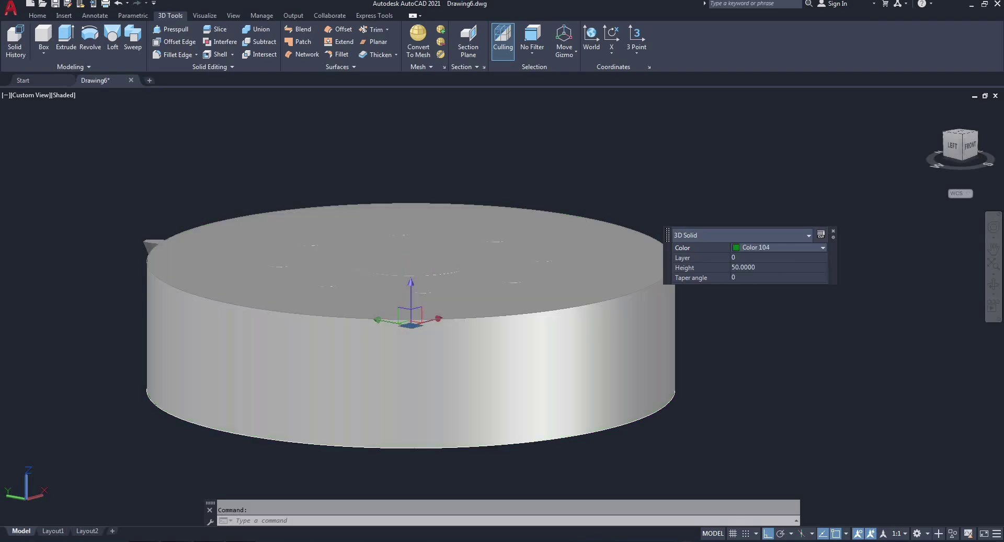
click(833, 234)
key(Escape)
text(1)
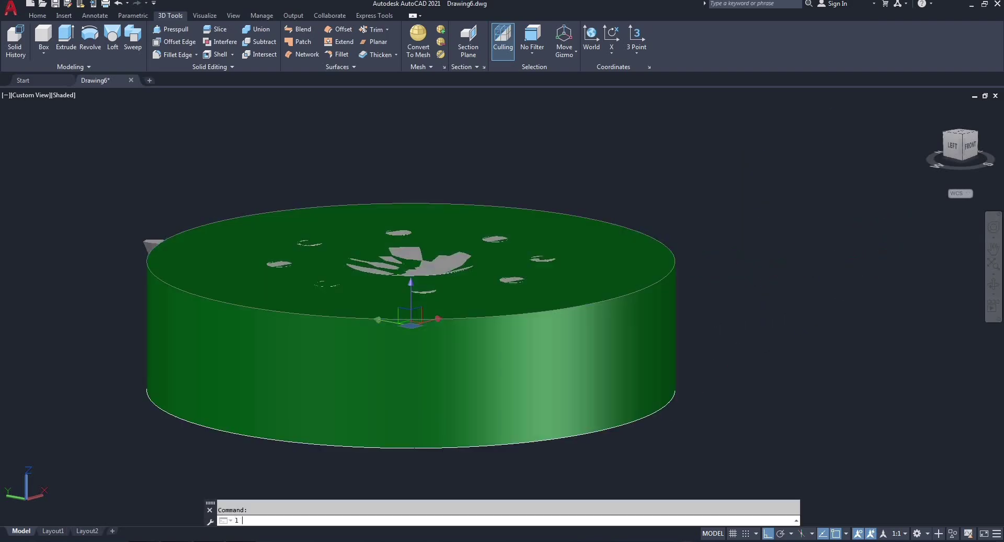
key(Return)
click(822, 277)
right_click(866, 275)
click(892, 294)
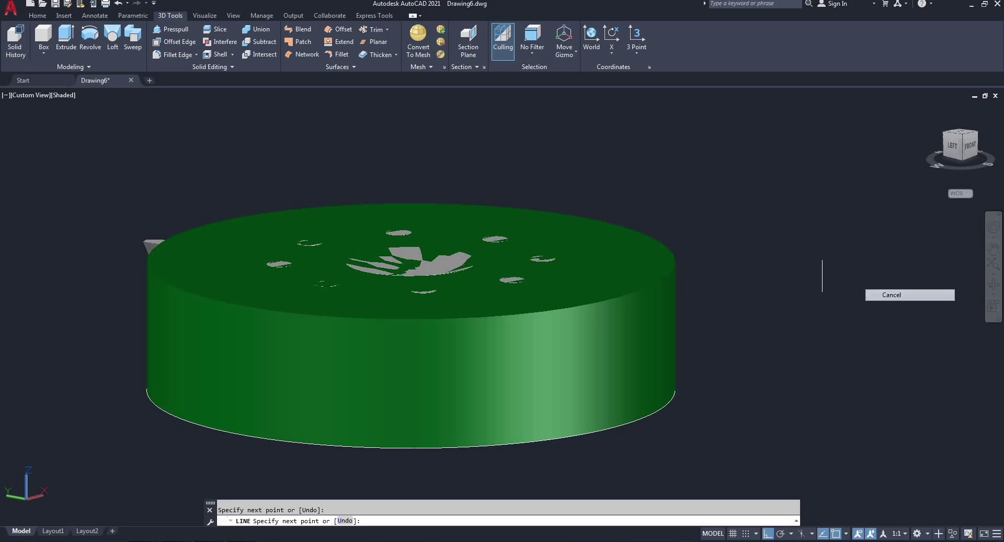
click(810, 284)
click(758, 277)
key(Delete)
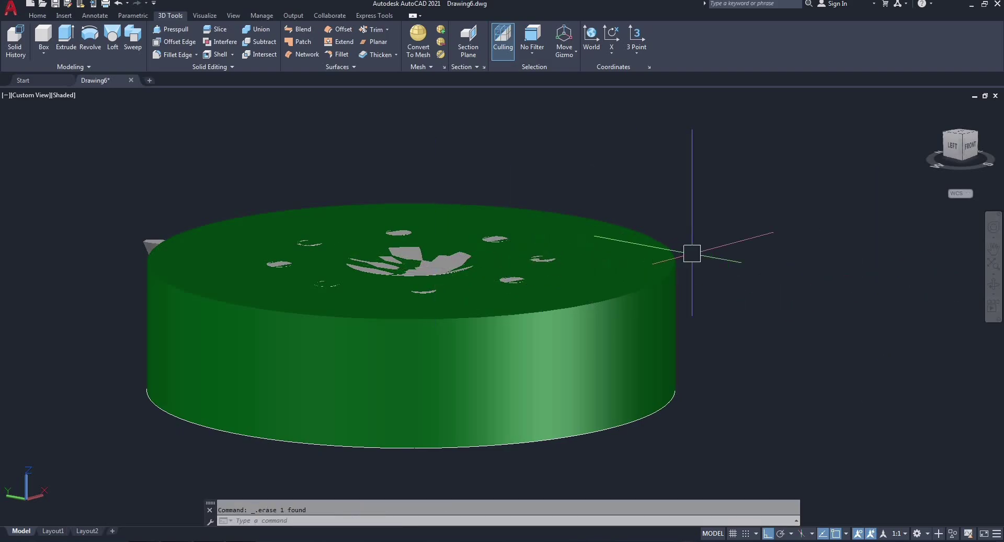
Try to subtract the centre cylinder from the green outer cylinder
text(su)
key(Return)
click(674, 268)
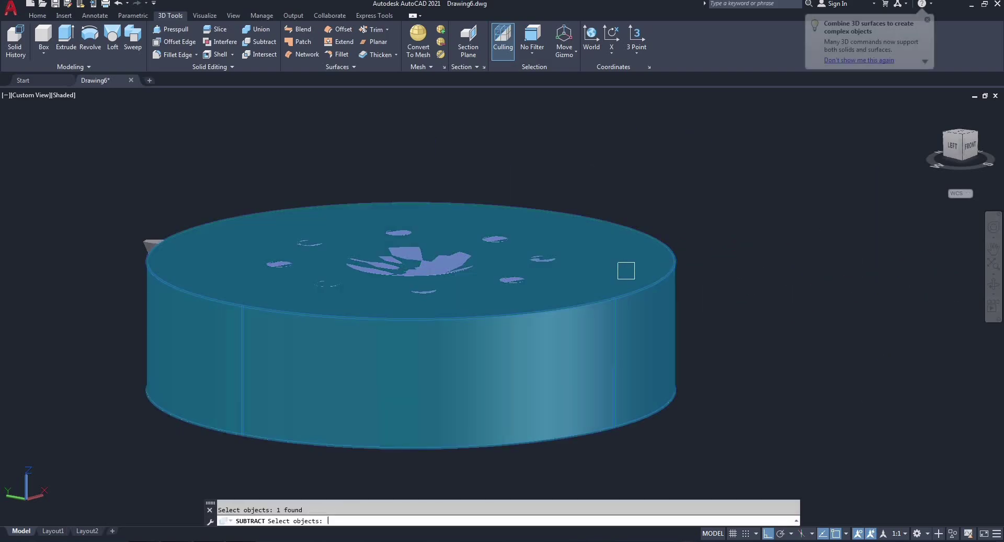
key(Return)
scroll(502, 270, up, 2)
click(467, 258)
scroll(491, 247, down, 2)
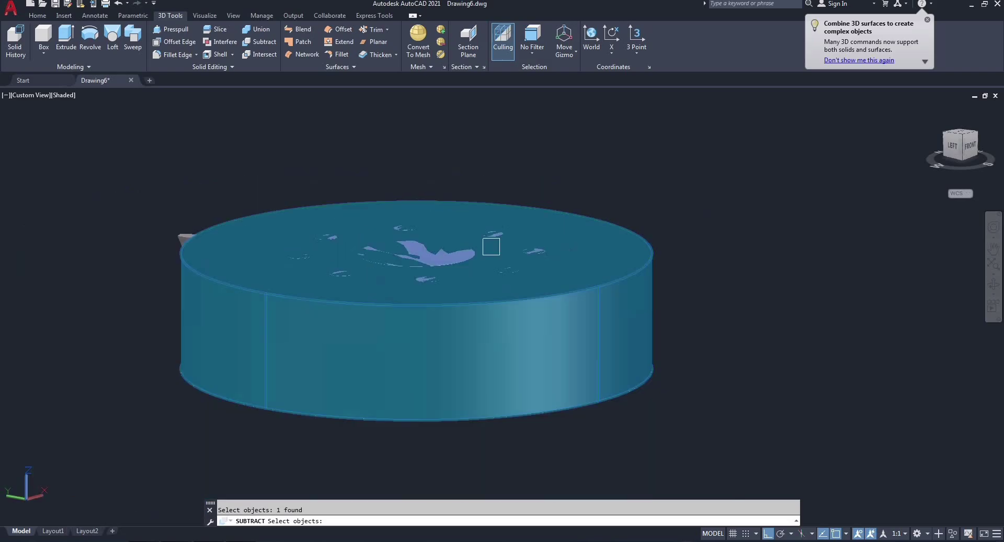
key(Return)
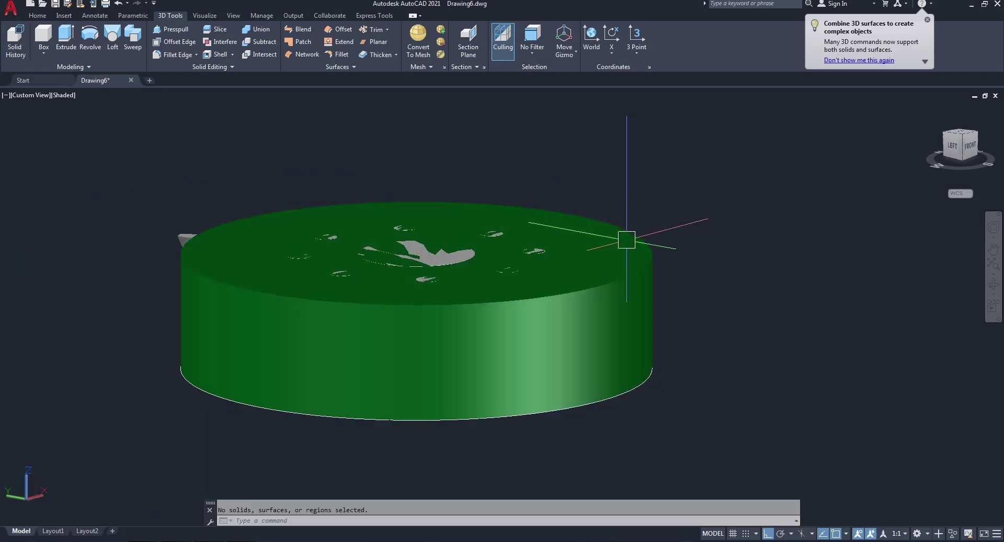
Union the centre cylinder and the eight hole cylinders, leaving out the green outer cylinder
text(uni)
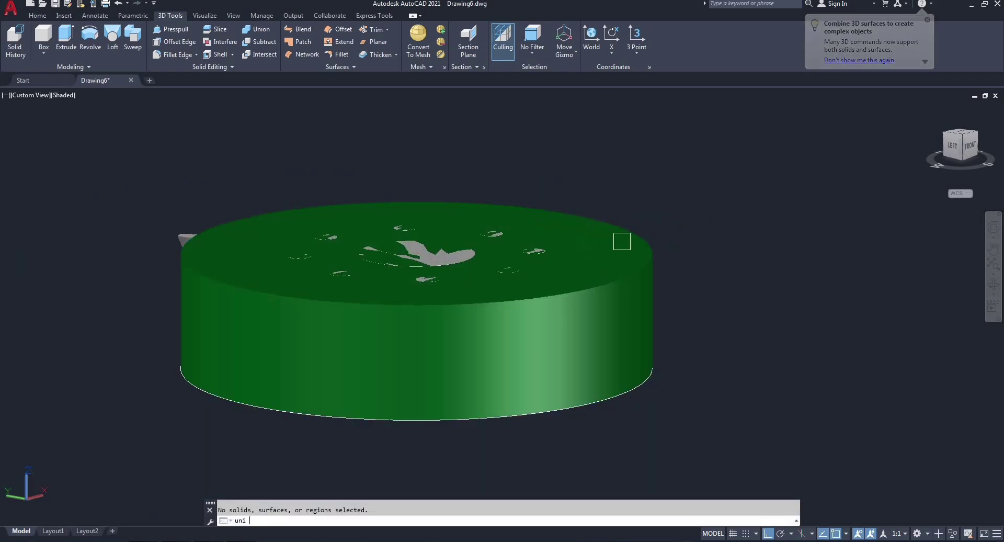
key(Return)
click(251, 150)
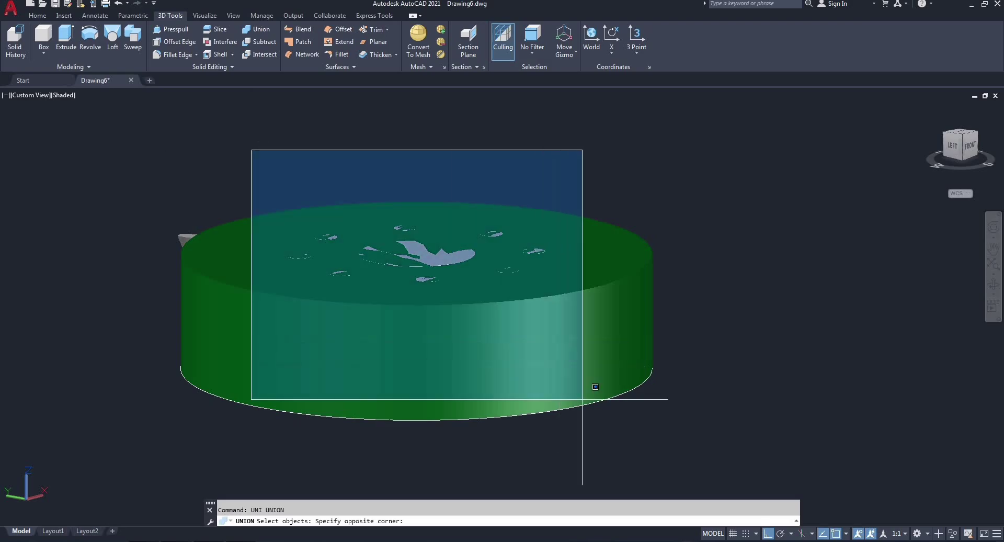
click(715, 497)
key(Return)
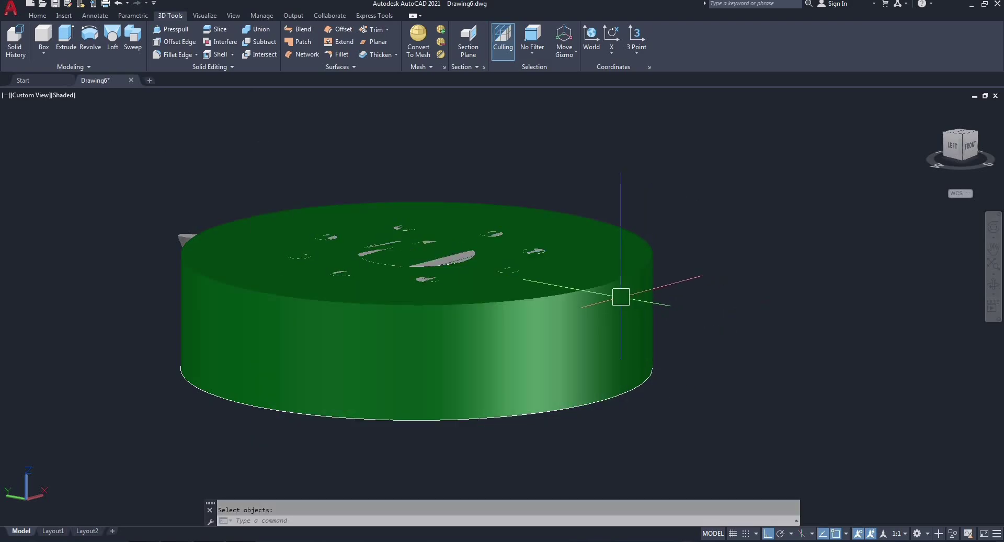
Subtract the united centre and hole cylinders from the green outer cylinder to cut the bore and eight holes
text(su)
key(Return)
click(615, 287)
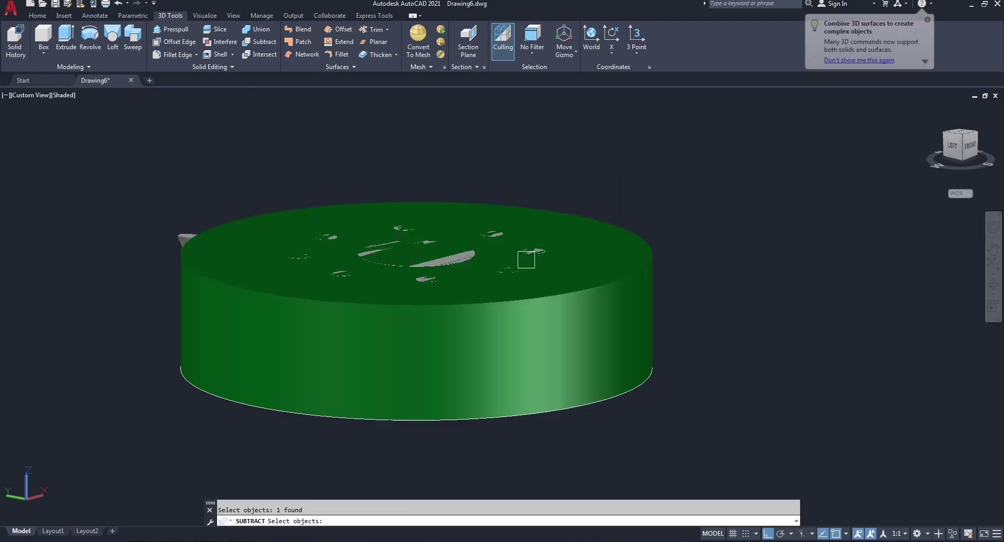
key(Return)
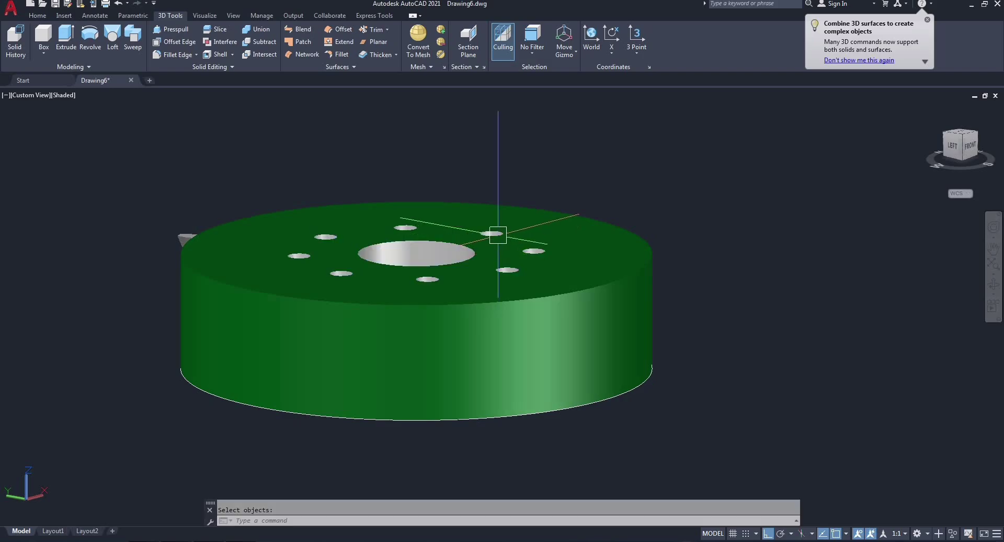
Try a polar array of the twisted tooth about the centre of the disc's bore
text(a)
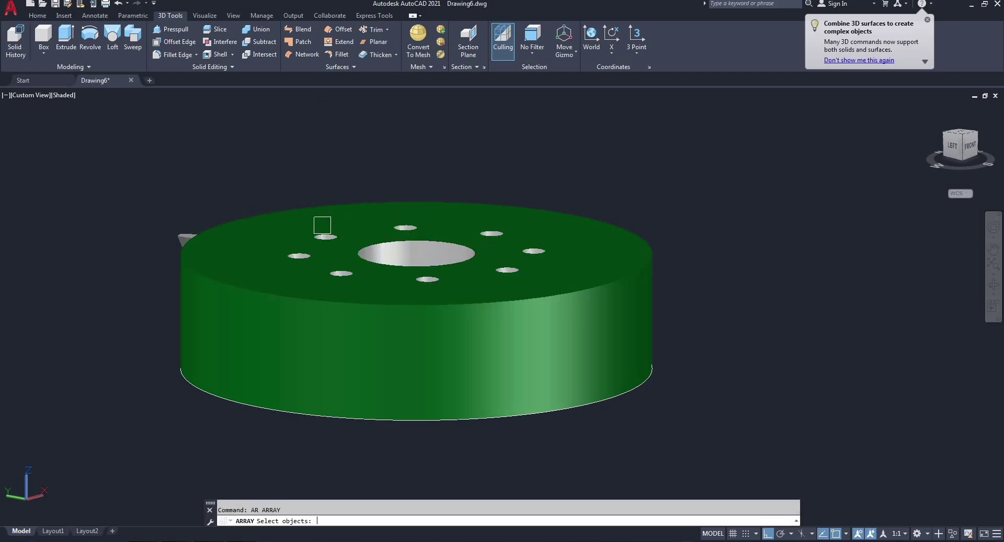
click(174, 228)
key(Return)
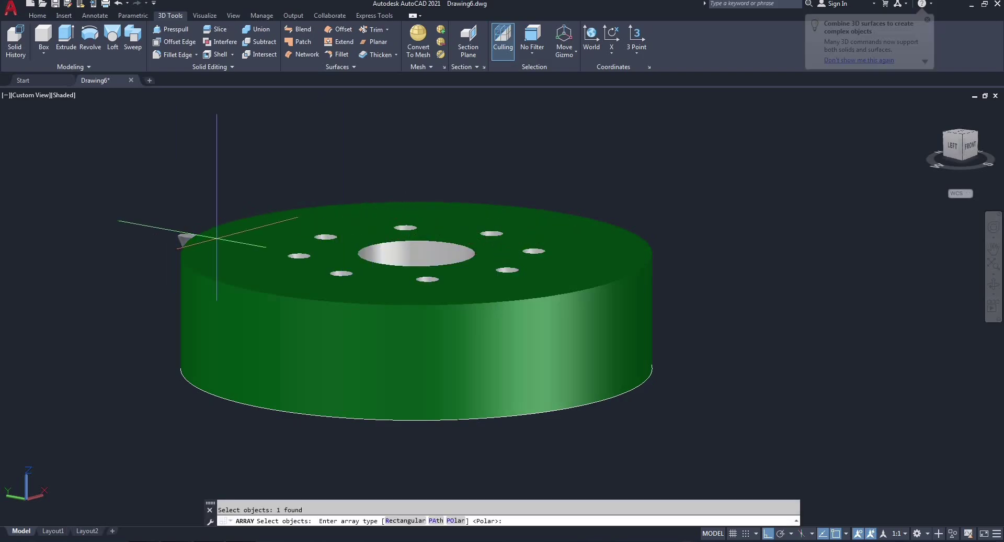
click(455, 521)
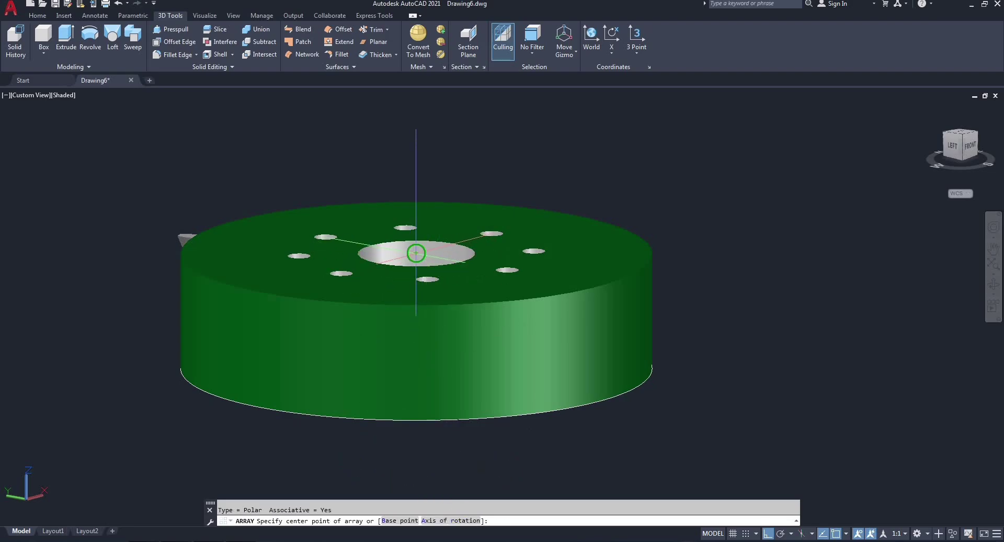
click(416, 254)
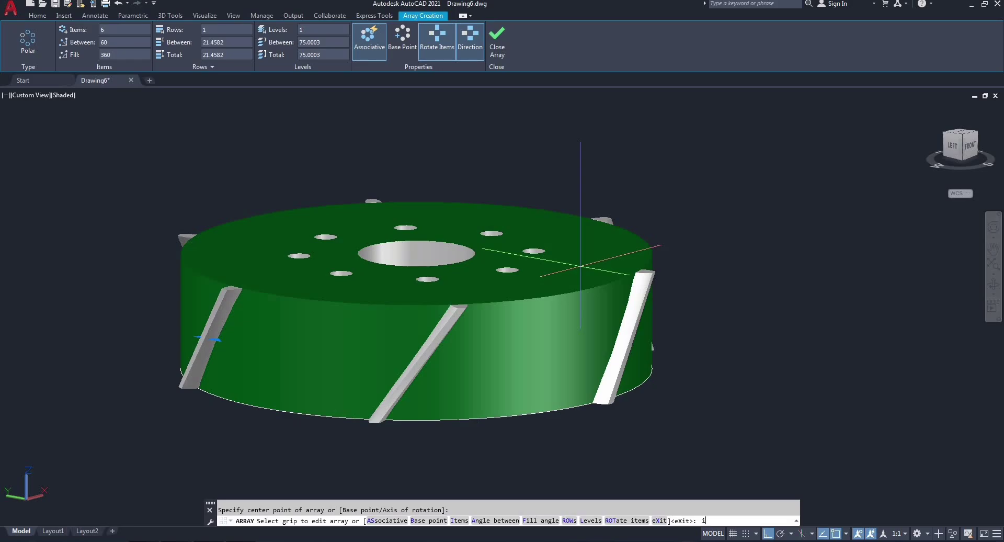
Try 20 items for the polar tooth array, finish it and undo the whole array
key(Return)
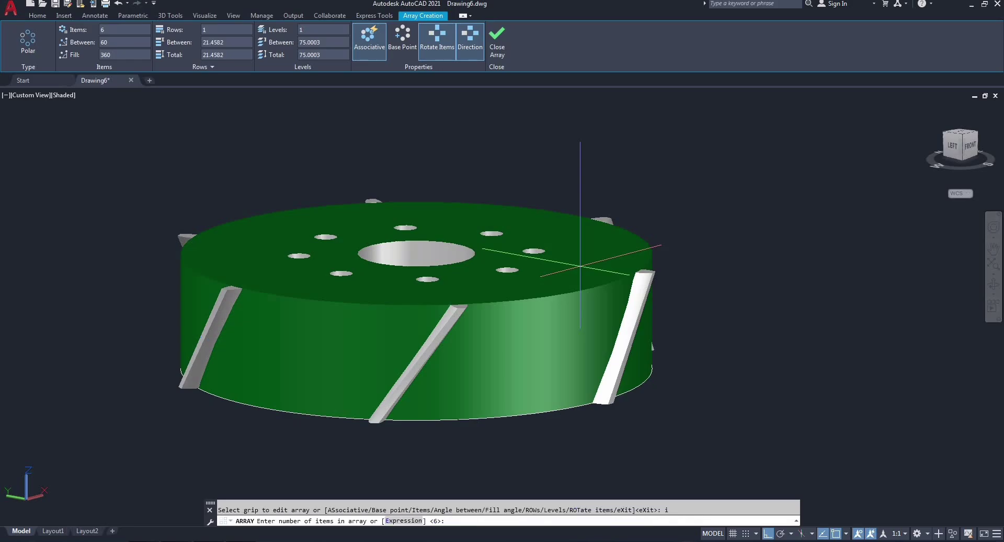
click(10, 540)
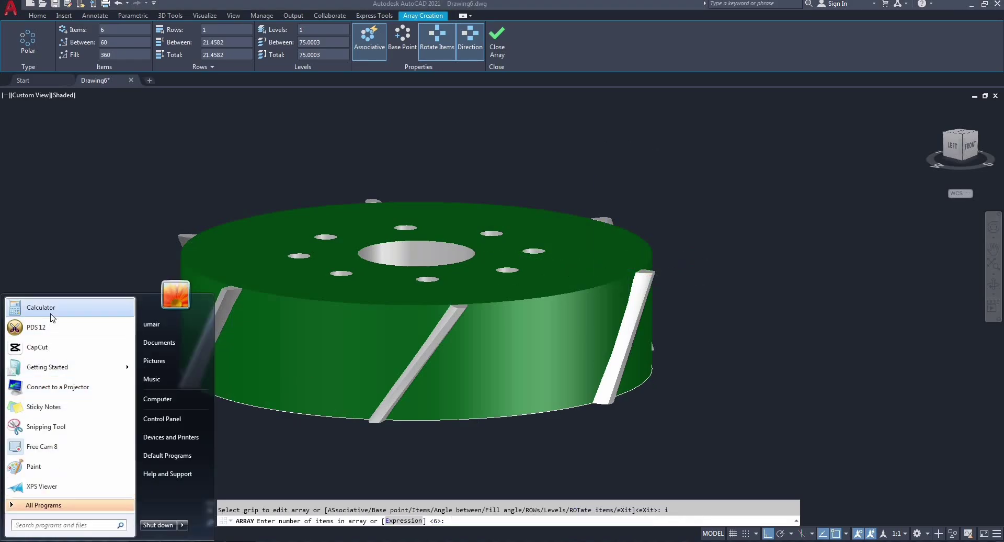
click(41, 308)
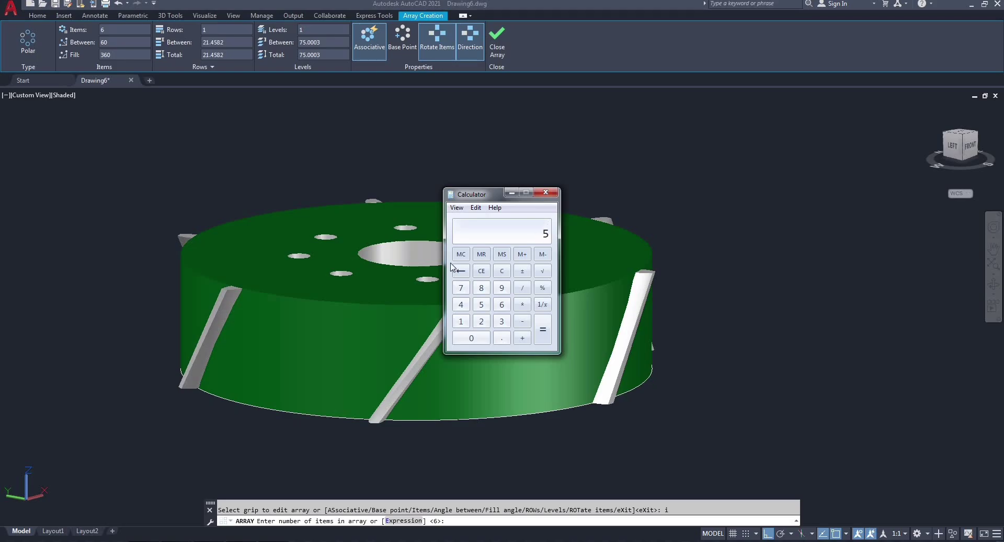
click(547, 193)
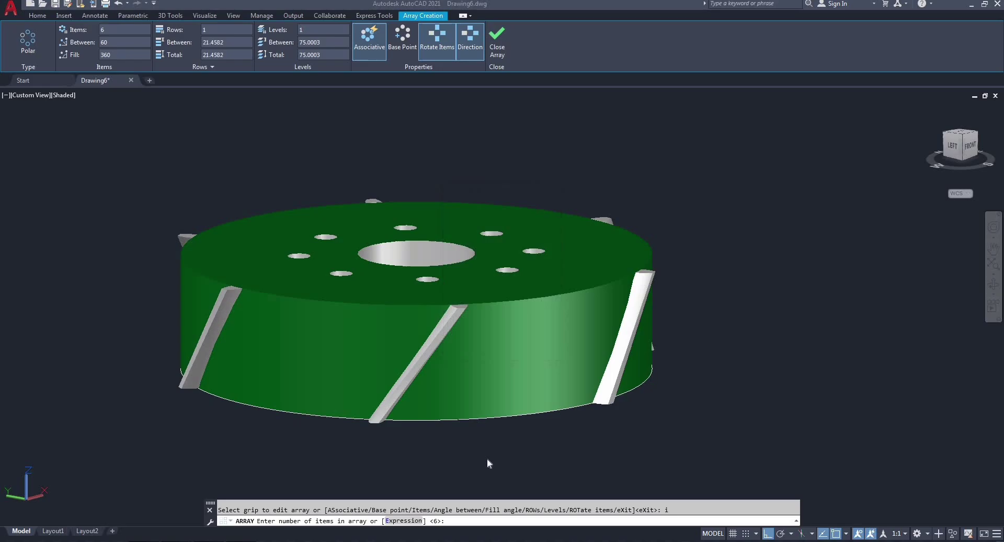
click(470, 522)
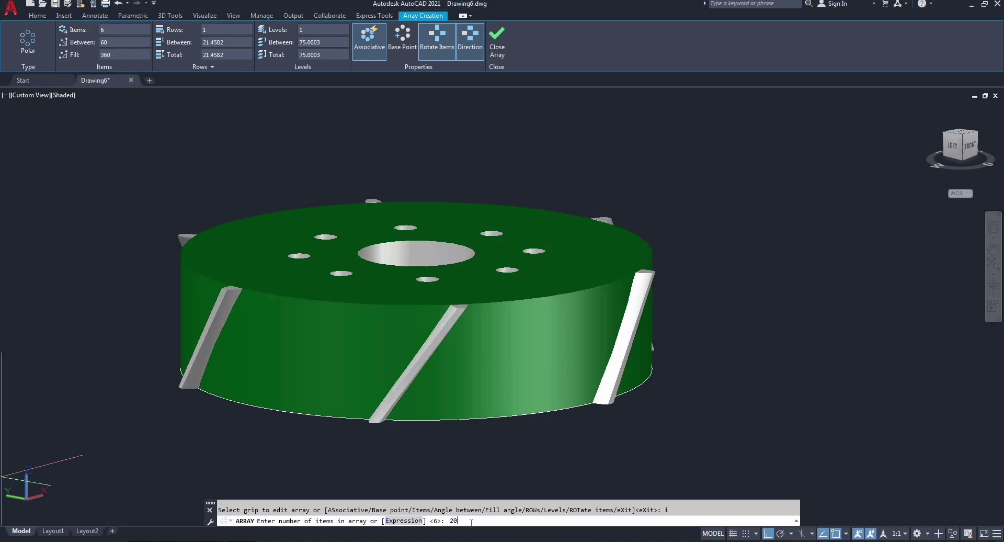
text(20)
key(Return)
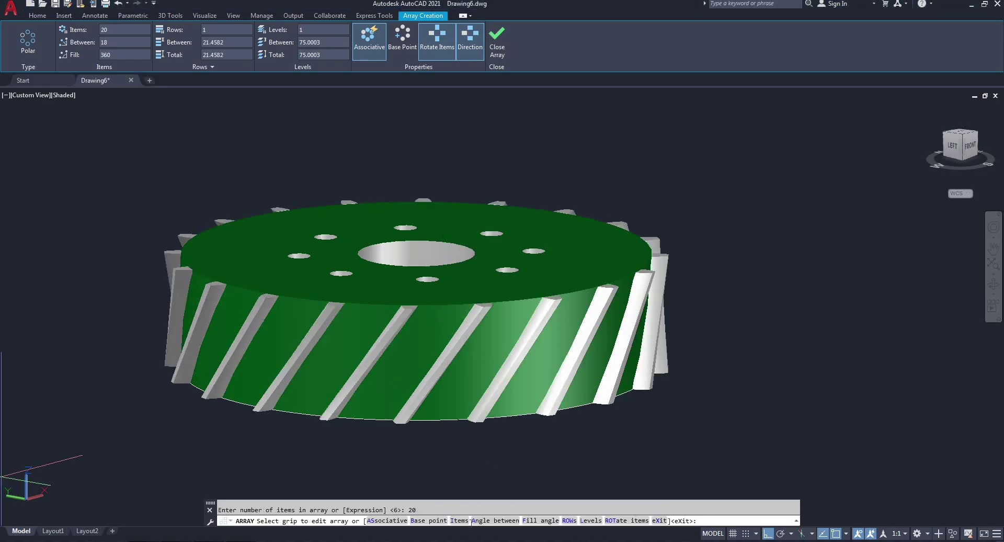
key(Return)
key(ctrl+z)
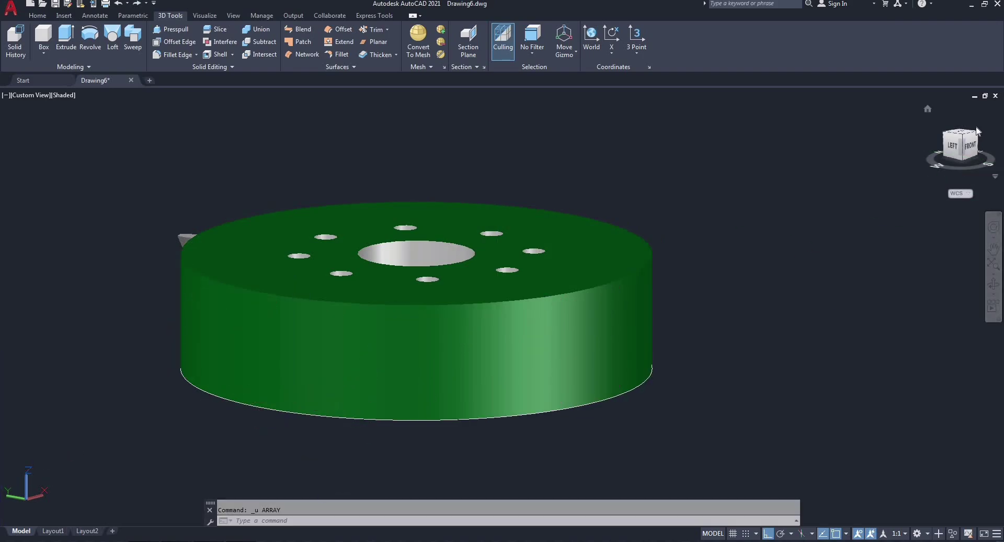
Place an aligned dimension across the tooth's base width in the top view
drag(973, 135, 961, 147)
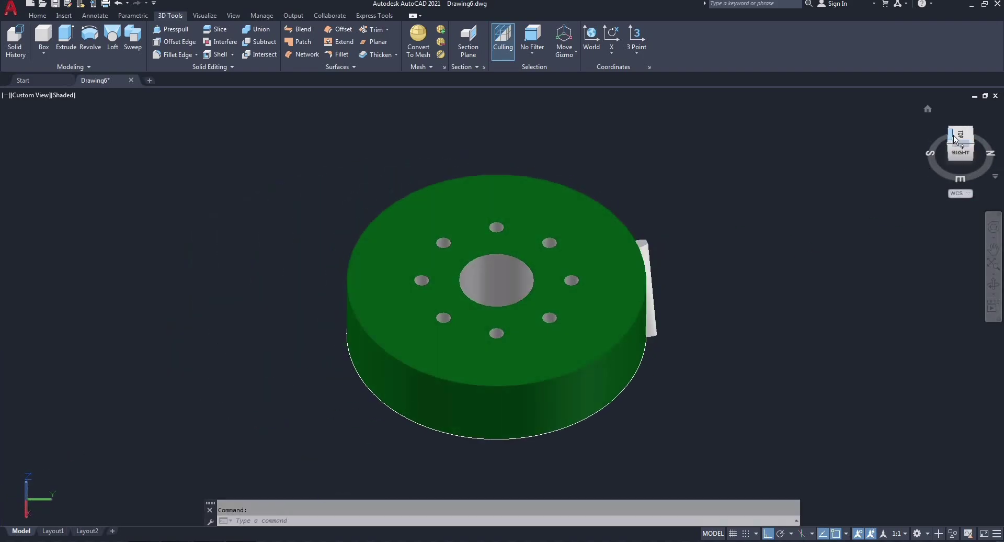
click(959, 137)
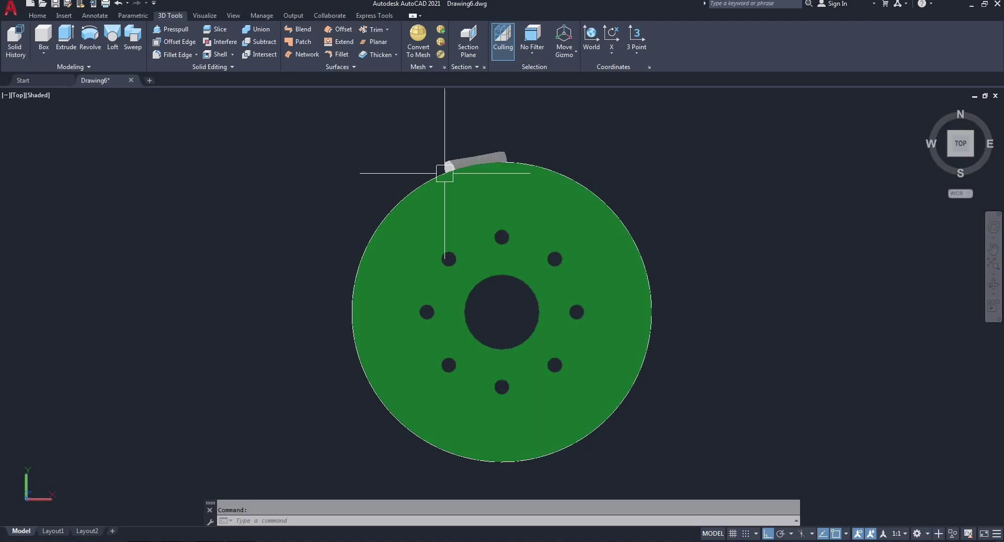
scroll(455, 159, up, 3)
scroll(455, 158, up, 2)
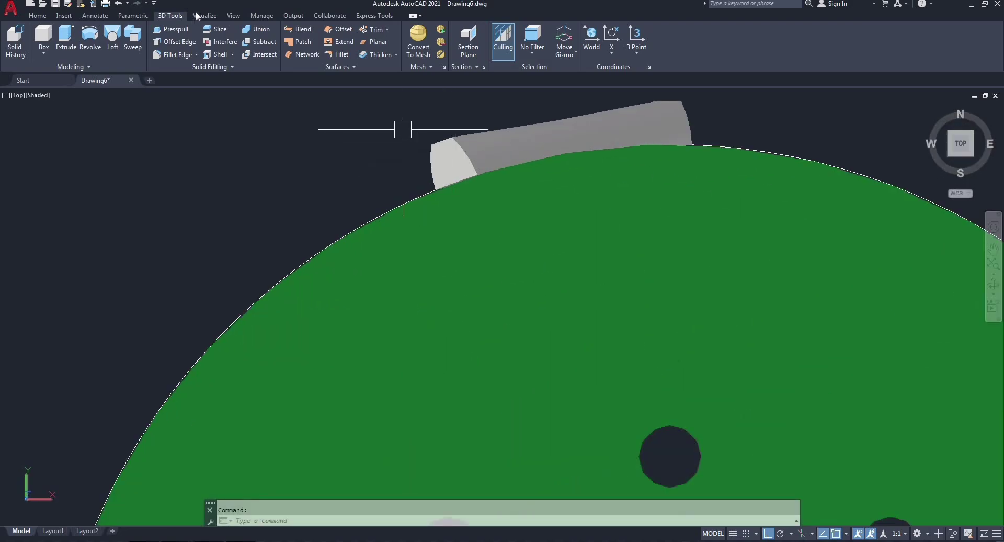
click(35, 17)
click(325, 29)
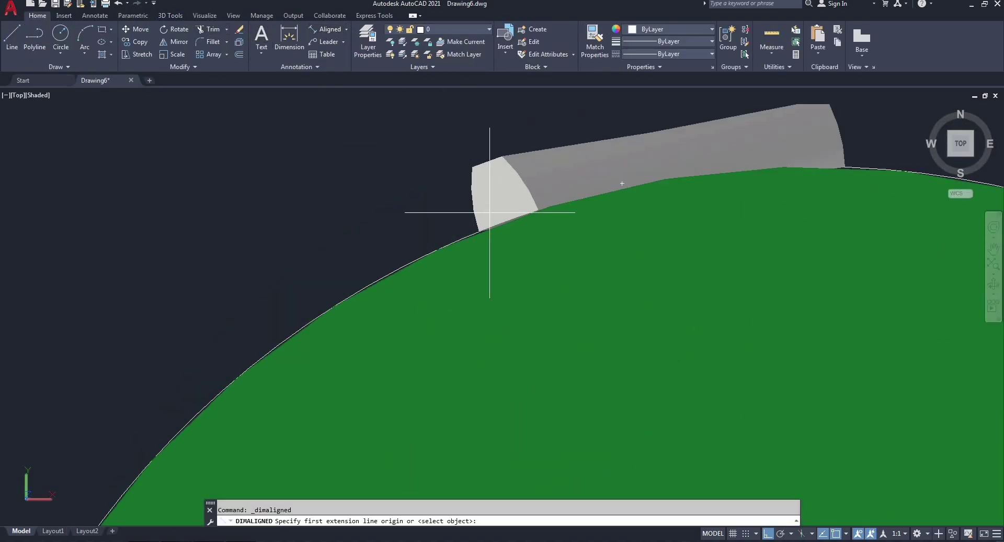
scroll(485, 243, up, 2)
click(466, 250)
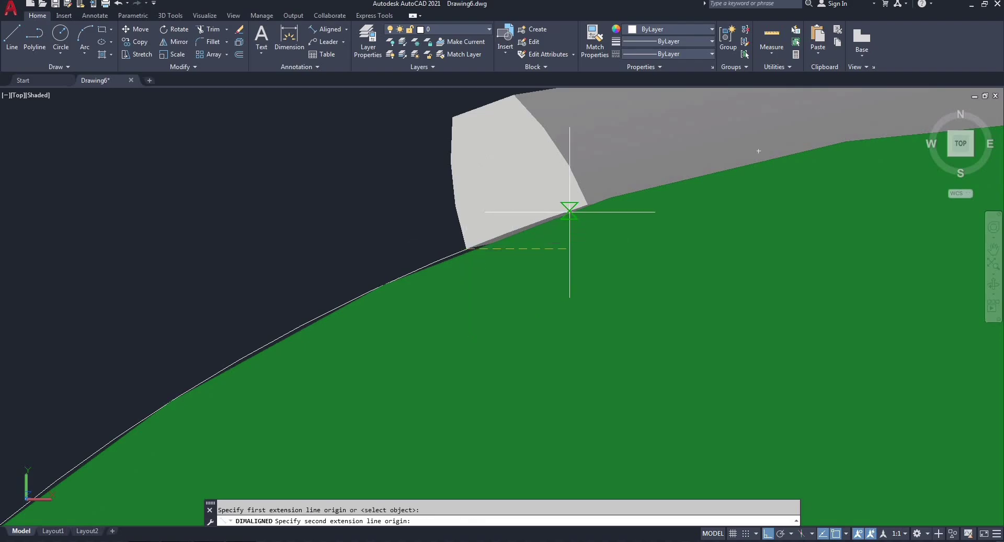
click(587, 205)
scroll(544, 189, down, 3)
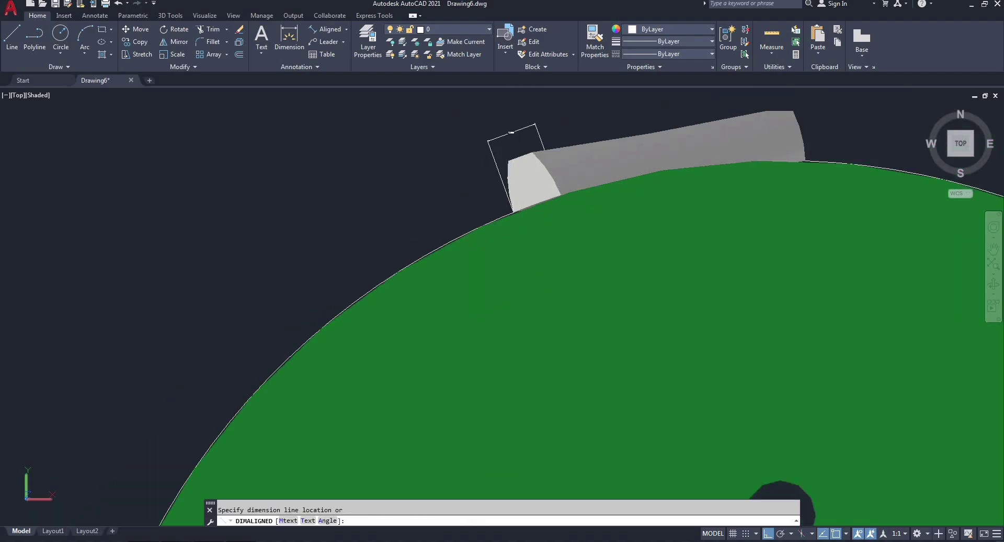
click(511, 132)
Read the aligned dimension of the tooth's base width and delete it
scroll(511, 131, up, 5)
click(518, 133)
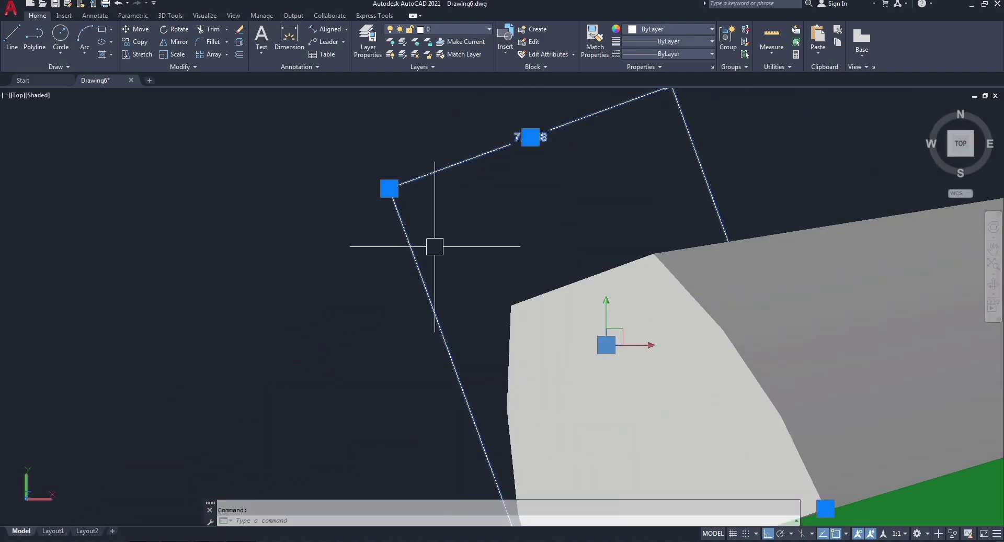
key(Delete)
scroll(480, 218, down, 3)
Work out in the Windows Calculator how many teeth fit around the disc's circumference, and close it
key(super)
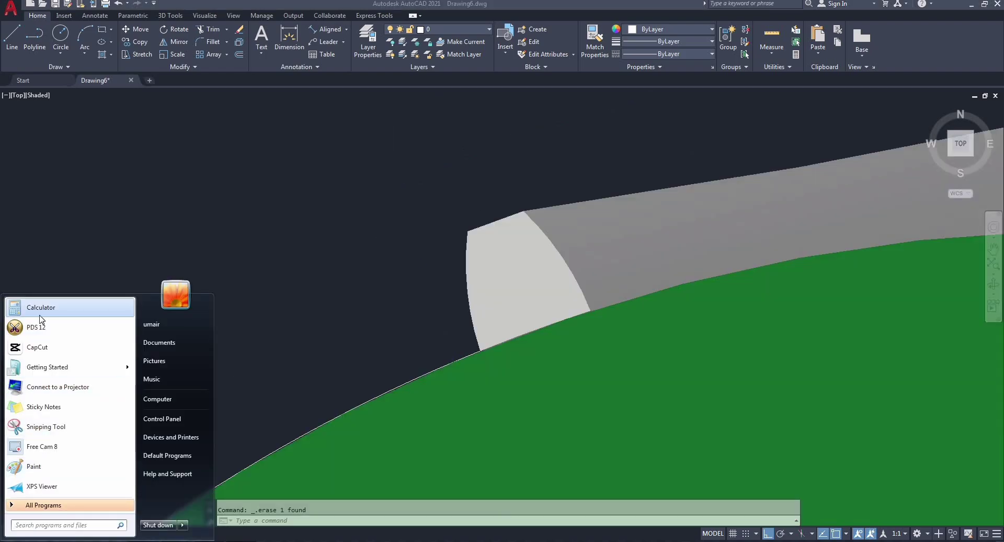
click(42, 308)
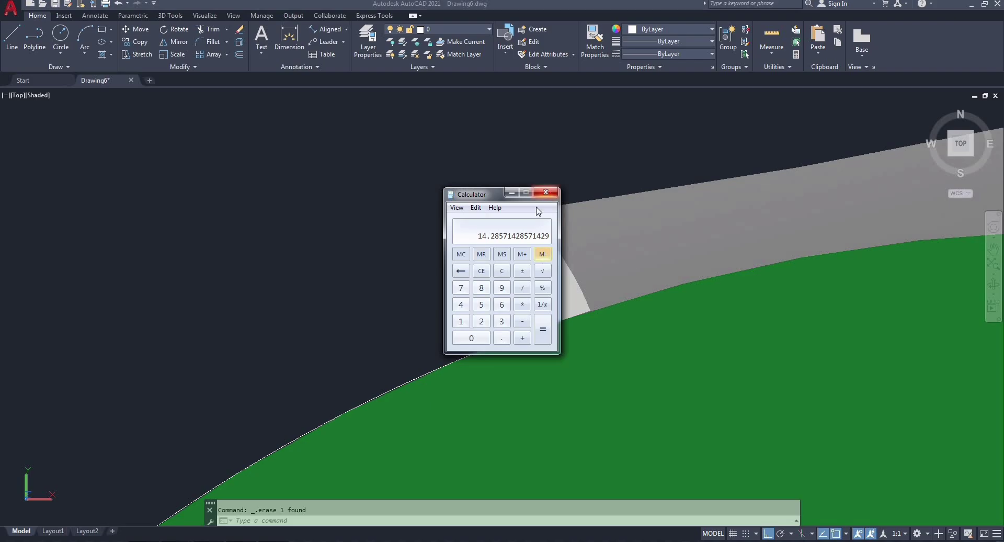
click(545, 193)
key(super)
click(32, 312)
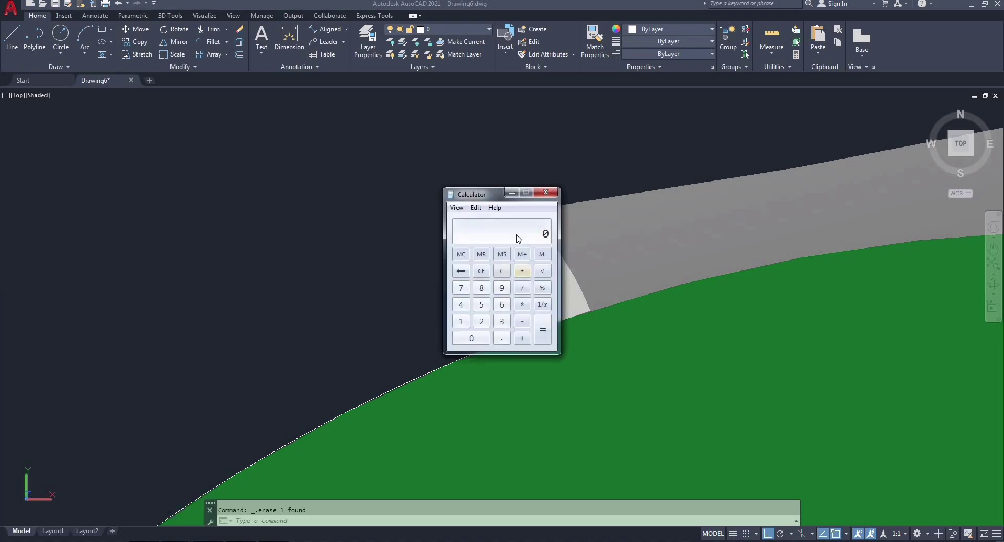
drag(473, 194, 233, 168)
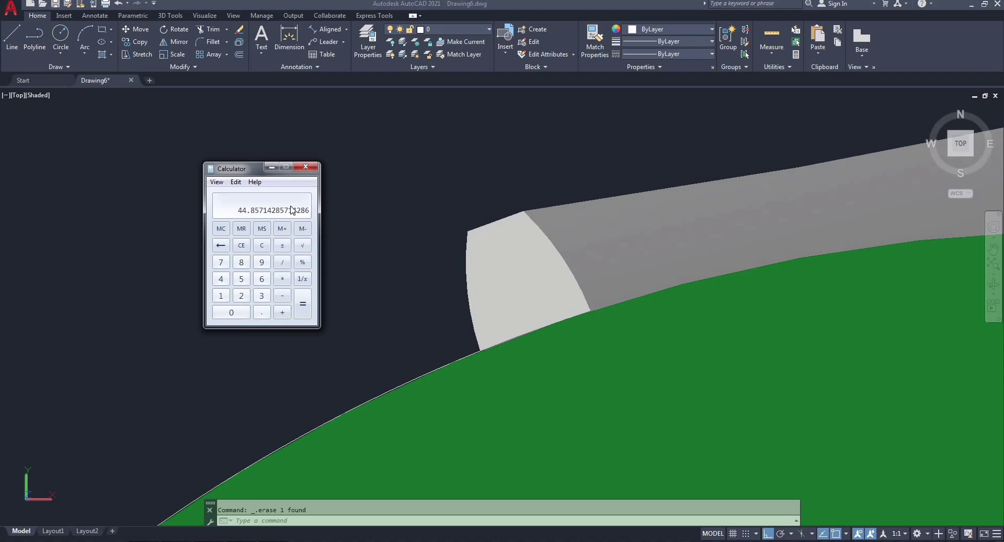
click(306, 166)
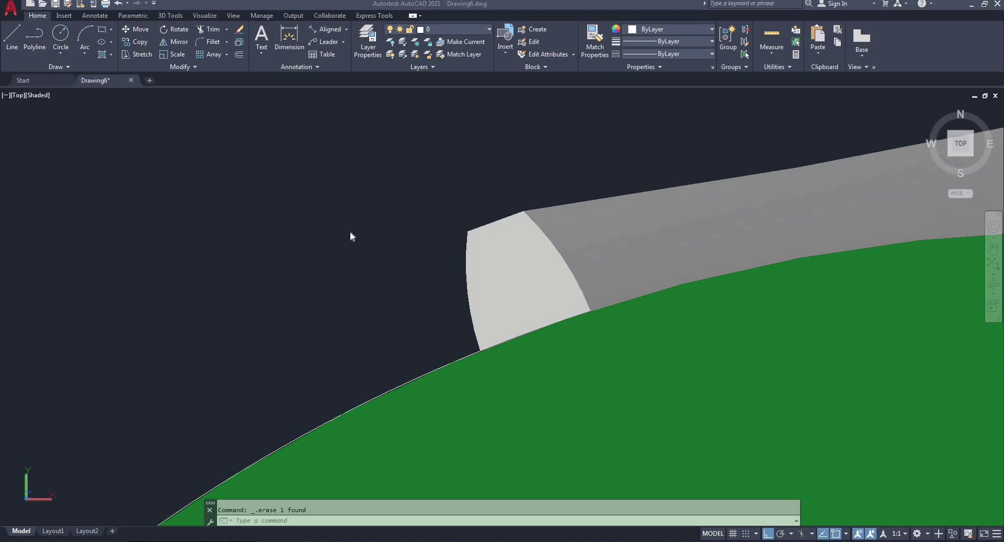
Try a polar array of the twisted tooth around the disc's centre in the top view
scroll(324, 278, down, 3)
text(ar)
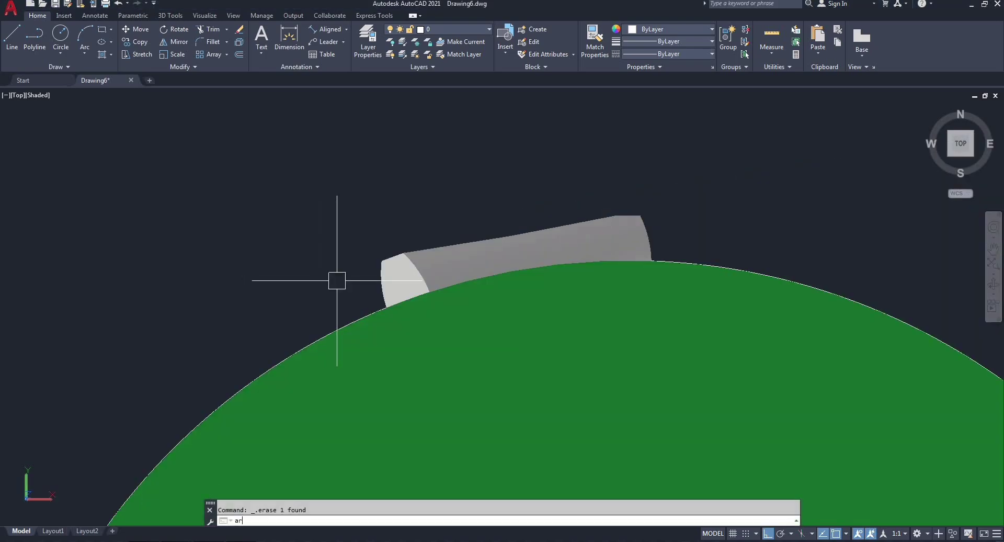
click(378, 269)
scroll(429, 253, down, 5)
key(Return)
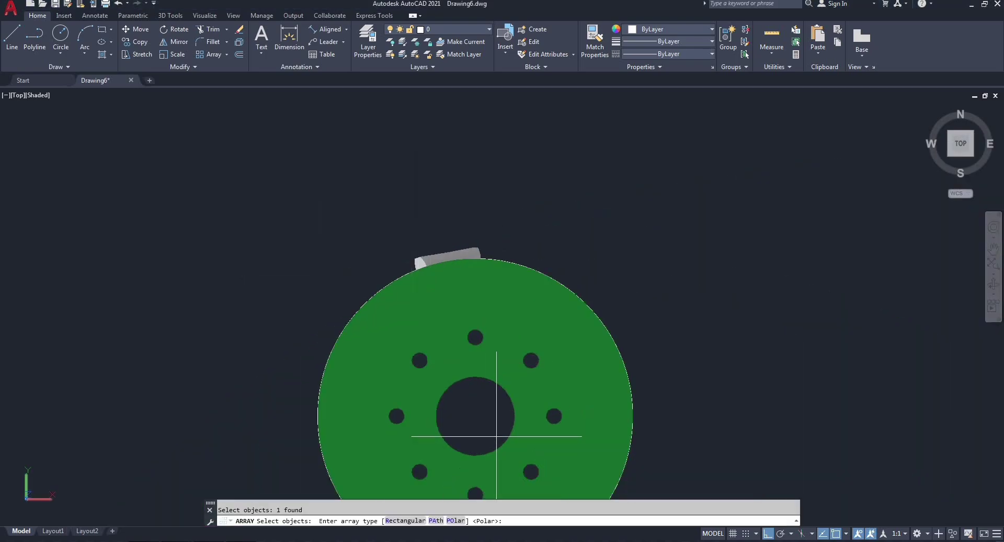
click(455, 520)
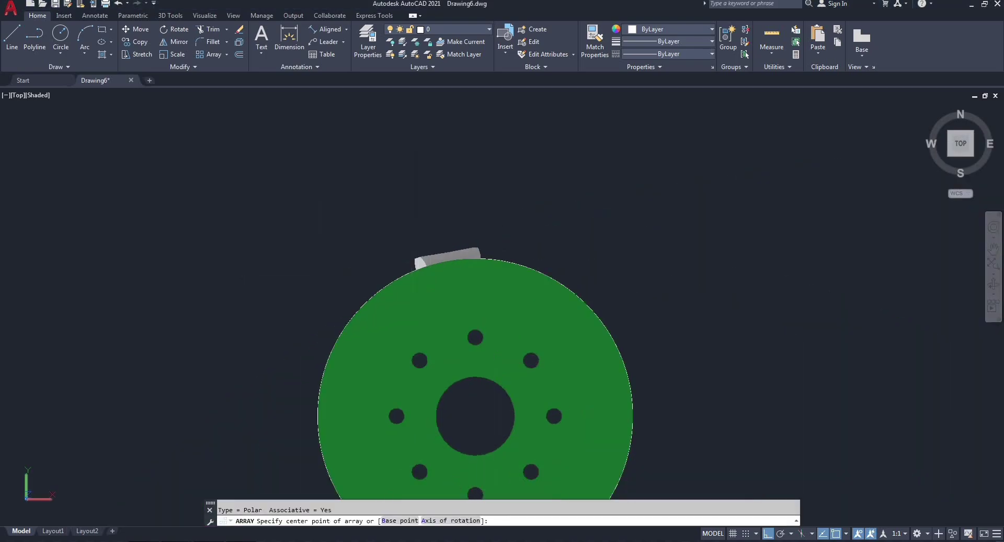
click(475, 416)
Set the polar tooth array to 45 items and finish it
text(i)
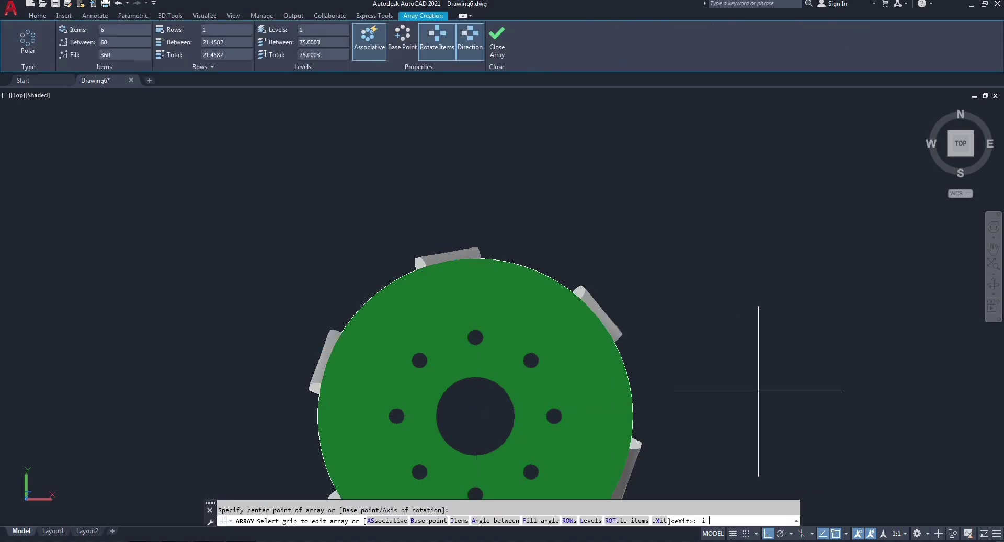
key(Return)
text(45)
key(Return)
key(Return)
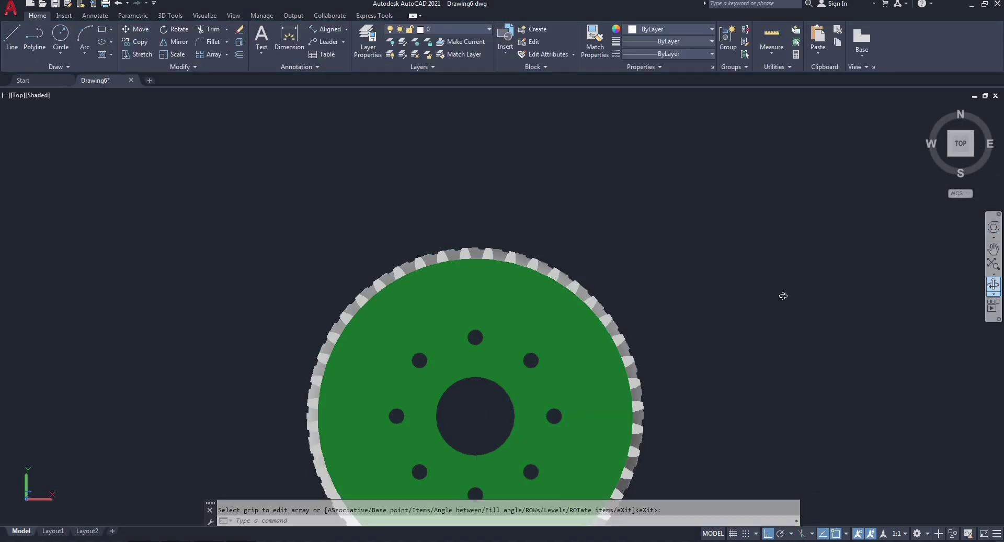
Examine the spacing and slant of the arrayed teeth from several angles
drag(587, 320, 465, 446)
scroll(579, 381, up, 6)
scroll(555, 356, down, 3)
scroll(526, 341, up, 4)
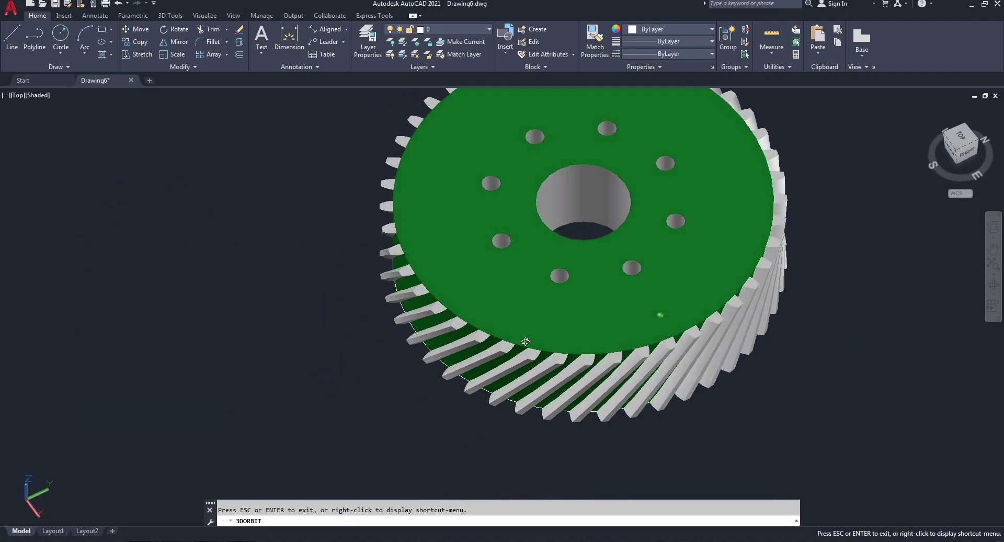
drag(525, 341, 471, 267)
scroll(346, 329, up, 4)
scroll(349, 317, down, 5)
right_click(466, 268)
click(502, 274)
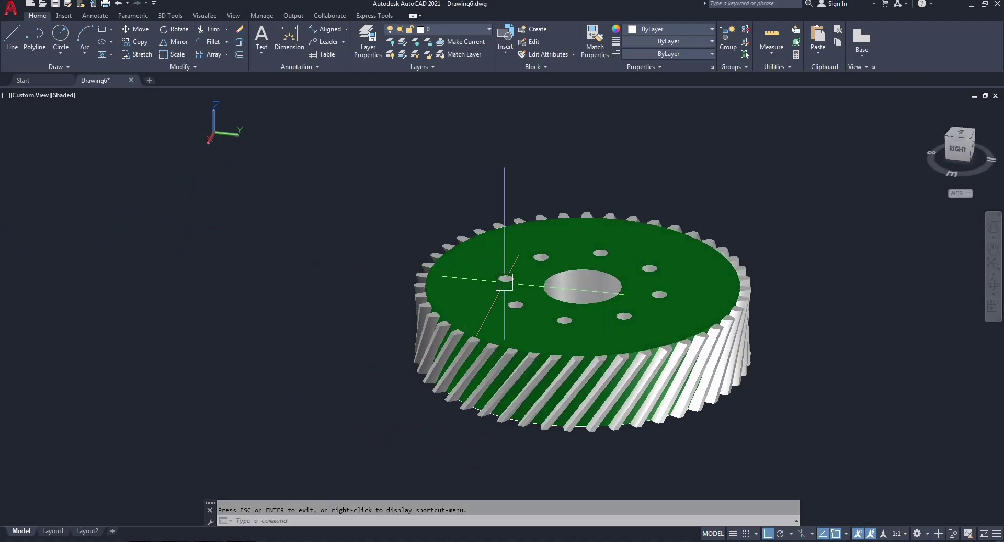
Undo the view change and the 45-item tooth array
key(ctrl+z)
key(ctrl+z)
Create a polar array of the twisted tooth around the disc's centre with 50 items
text(a)
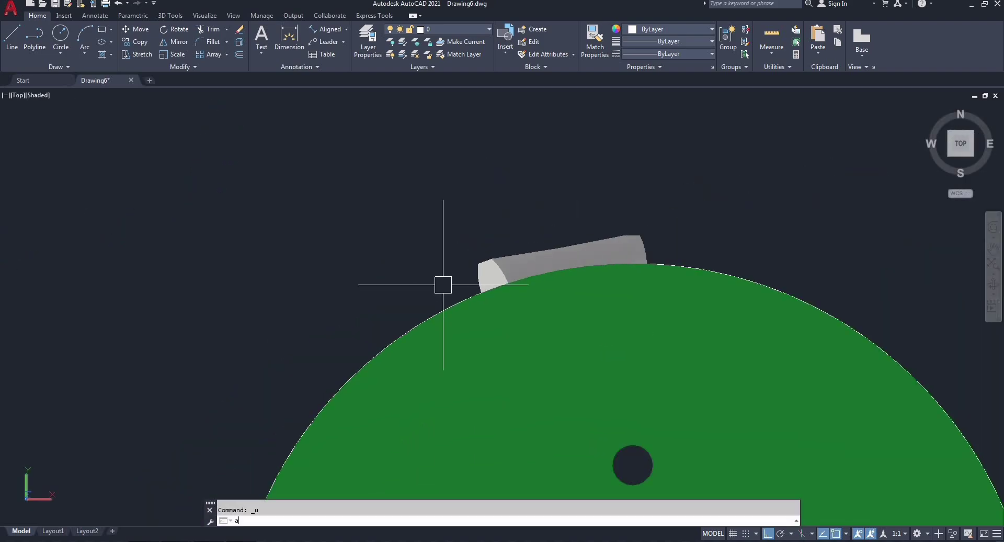
click(476, 263)
scroll(471, 261, down, 4)
key(Return)
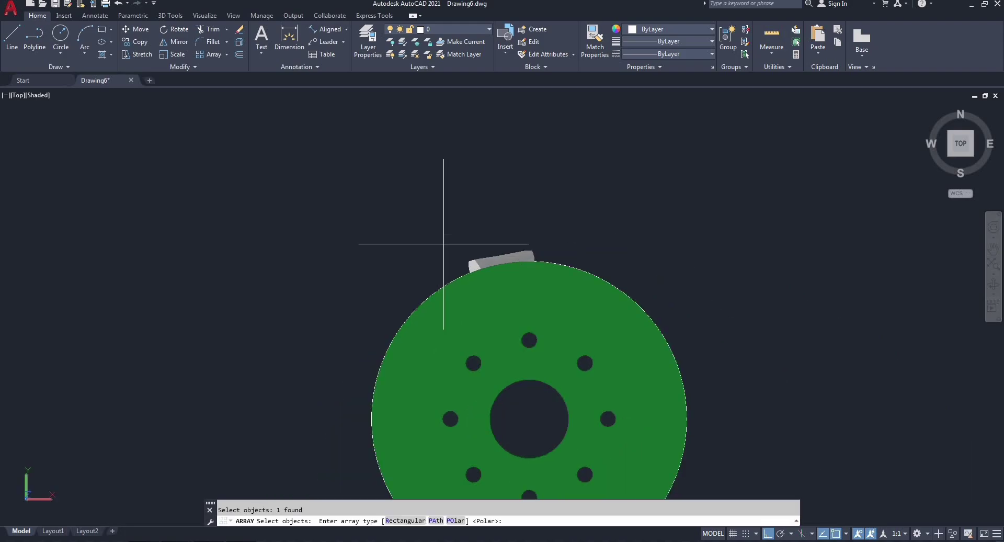
key(Return)
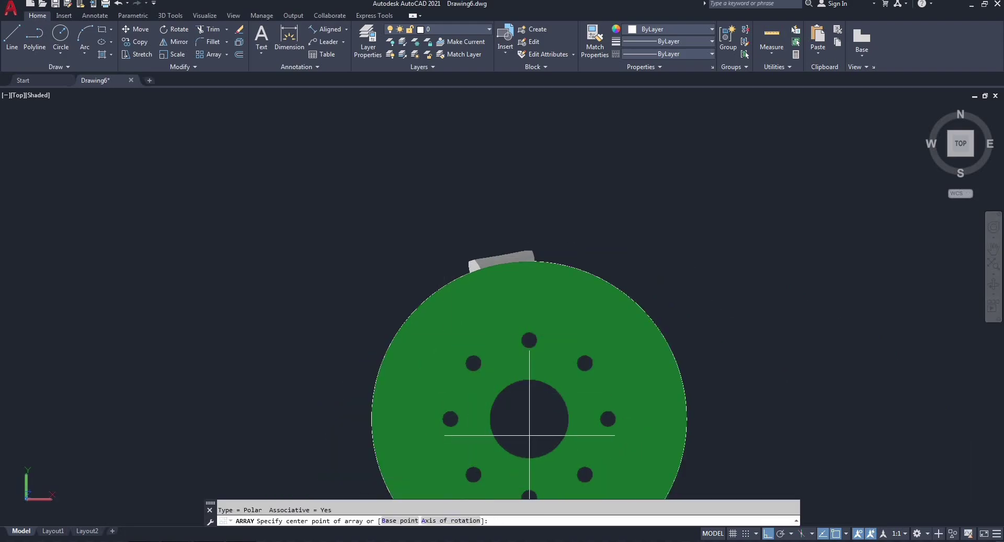
click(529, 418)
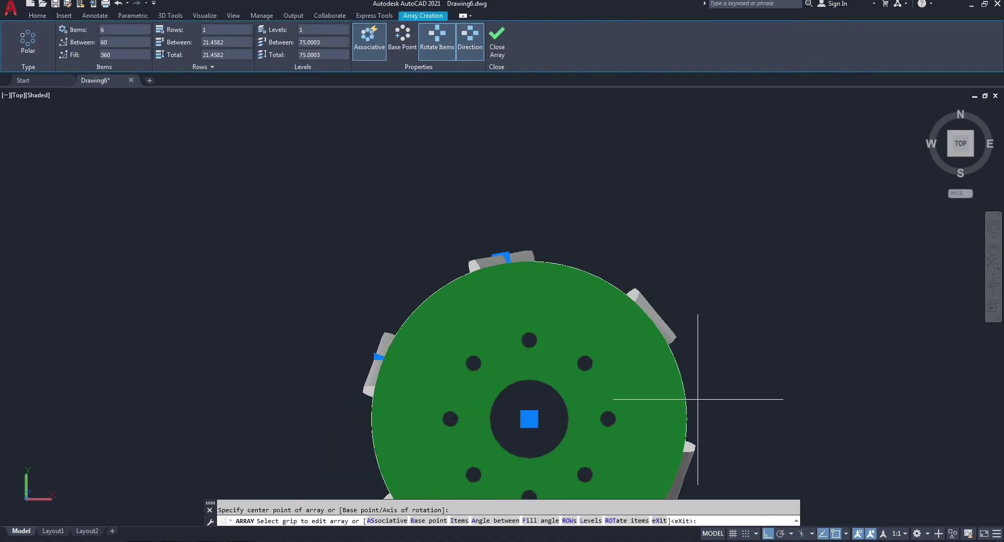
text(i)
key(Return)
text(50)
key(Return)
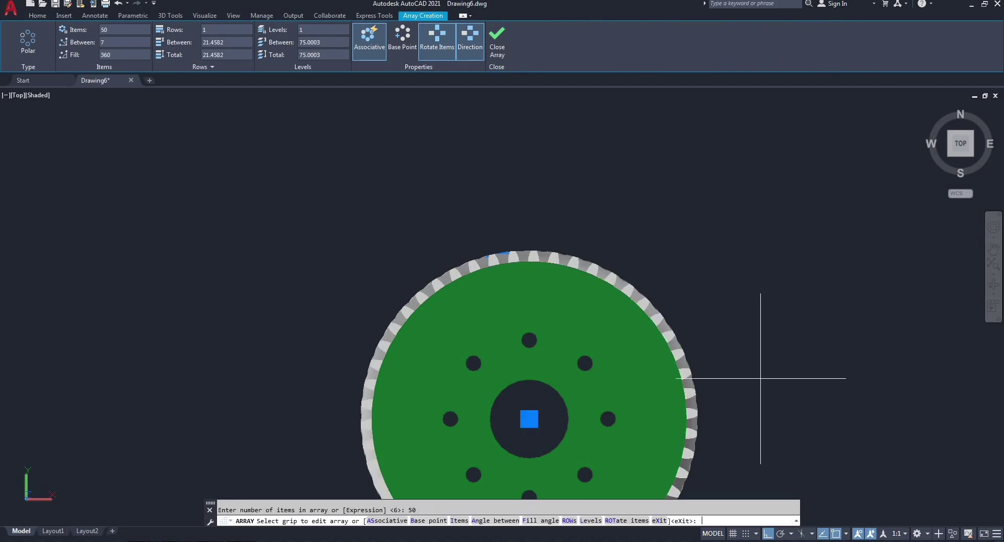
key(Return)
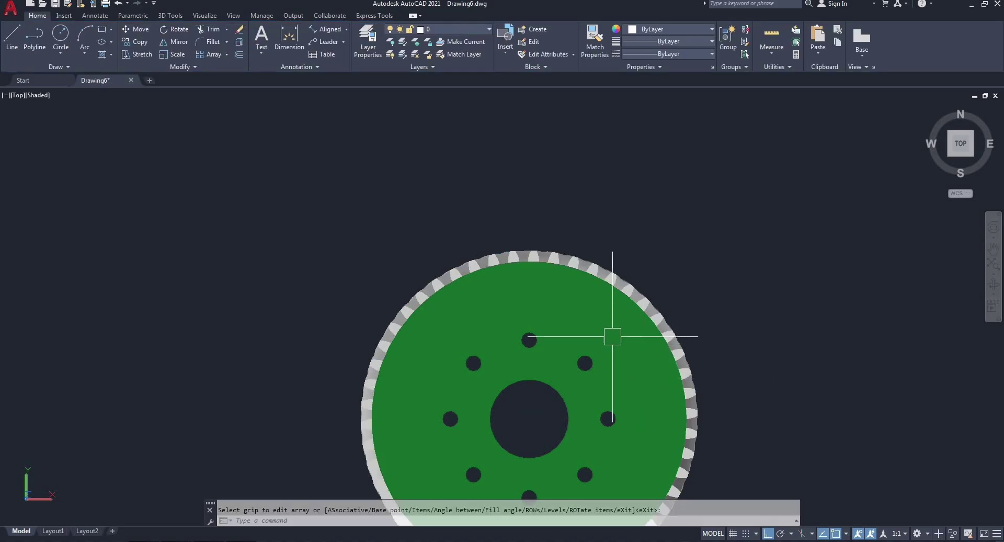
Measure the gap between two neighbouring tooth tips with an aligned dimension, without placing it
scroll(550, 234, up, 5)
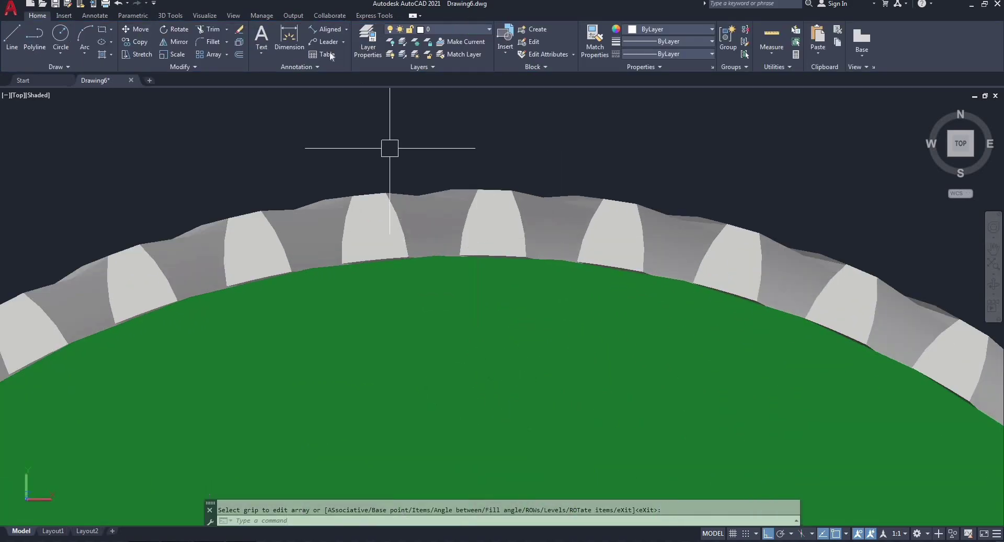
click(326, 30)
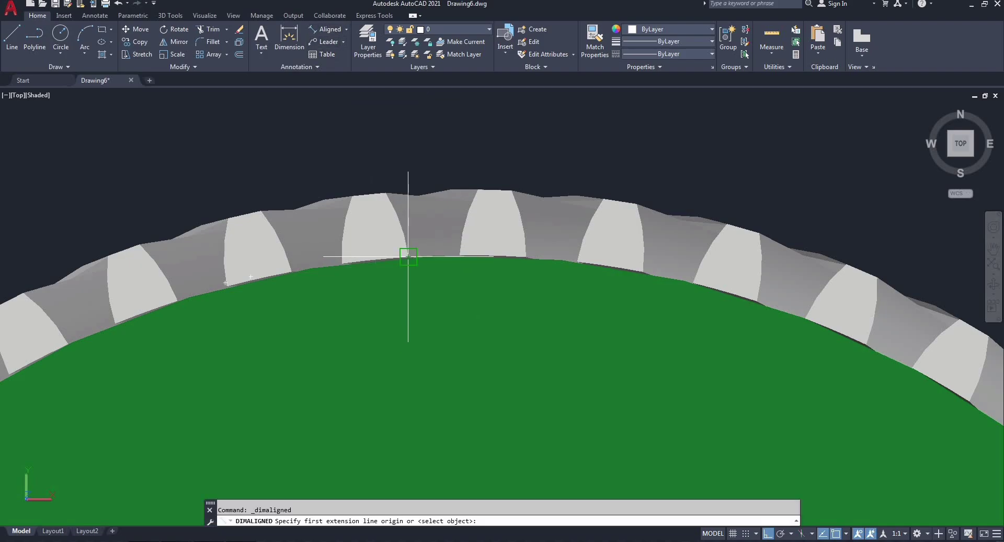
click(454, 254)
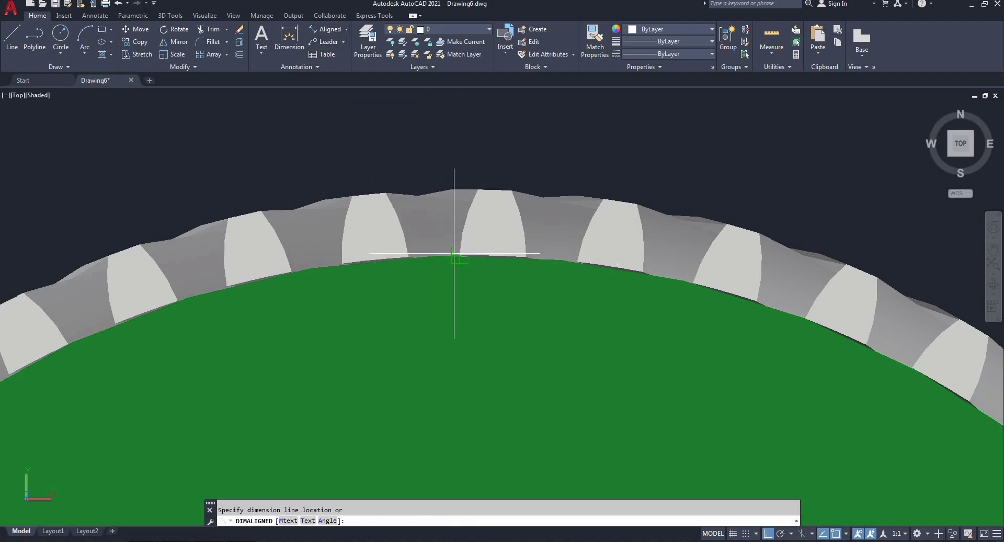
scroll(442, 168, up, 5)
right_click(441, 173)
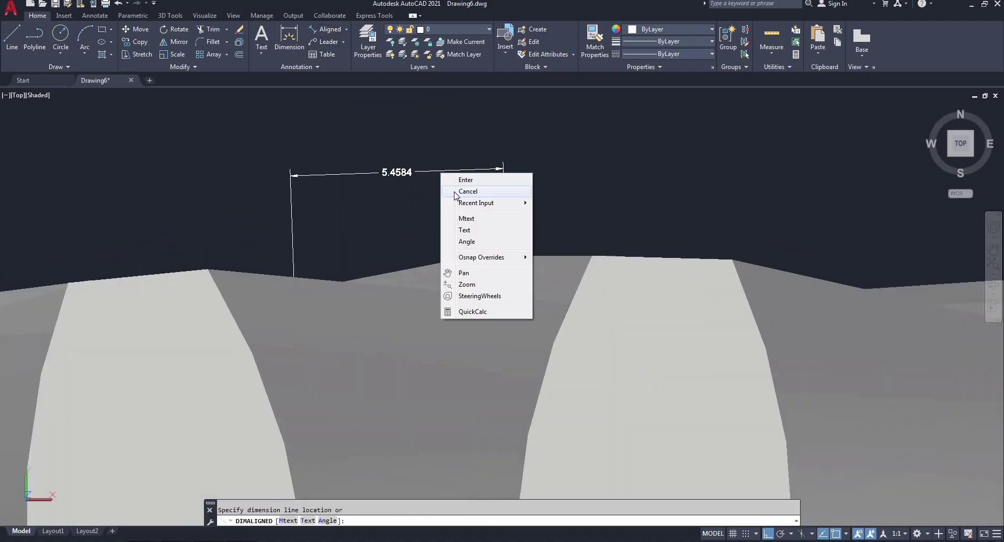
click(467, 191)
Examine the spacing and slant of the 50 arrayed teeth from an angled view
scroll(437, 208, down, 10)
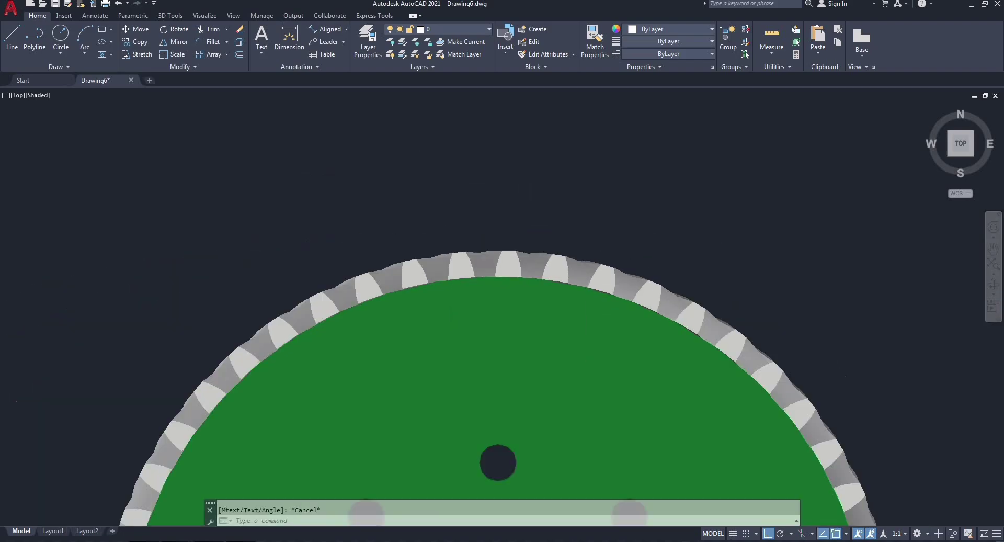
scroll(617, 328, down, 5)
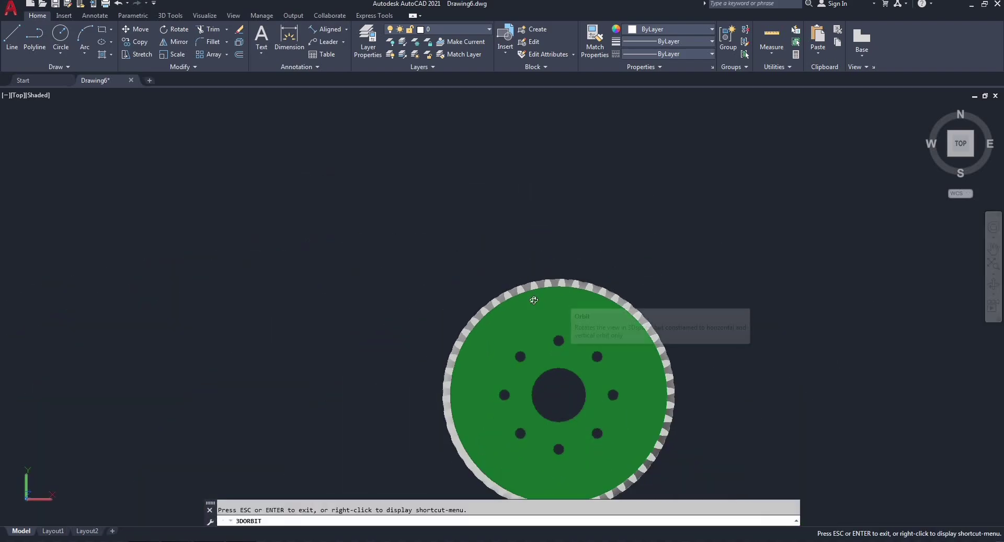
middle_drag(583, 371, 528, 242)
scroll(565, 347, up, 6)
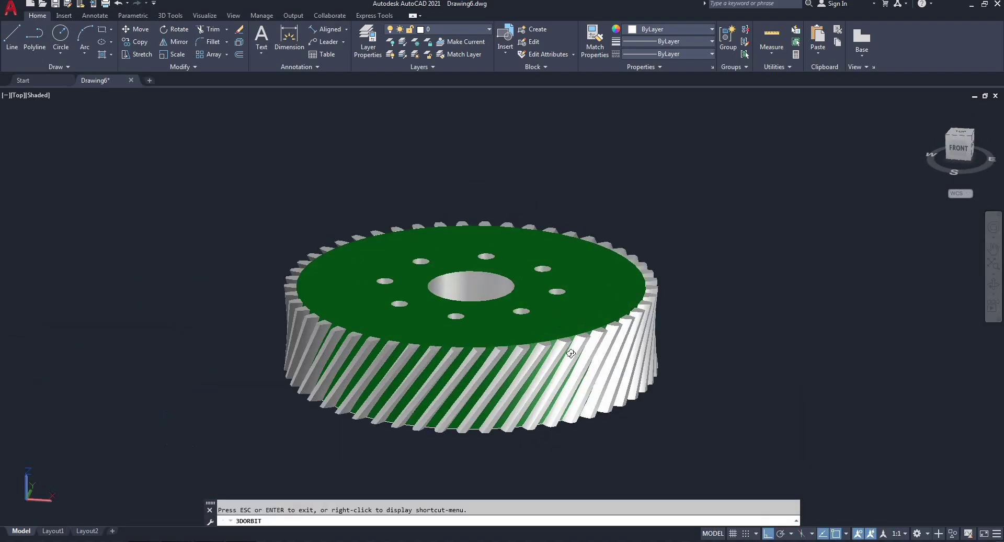
scroll(556, 384, down, 6)
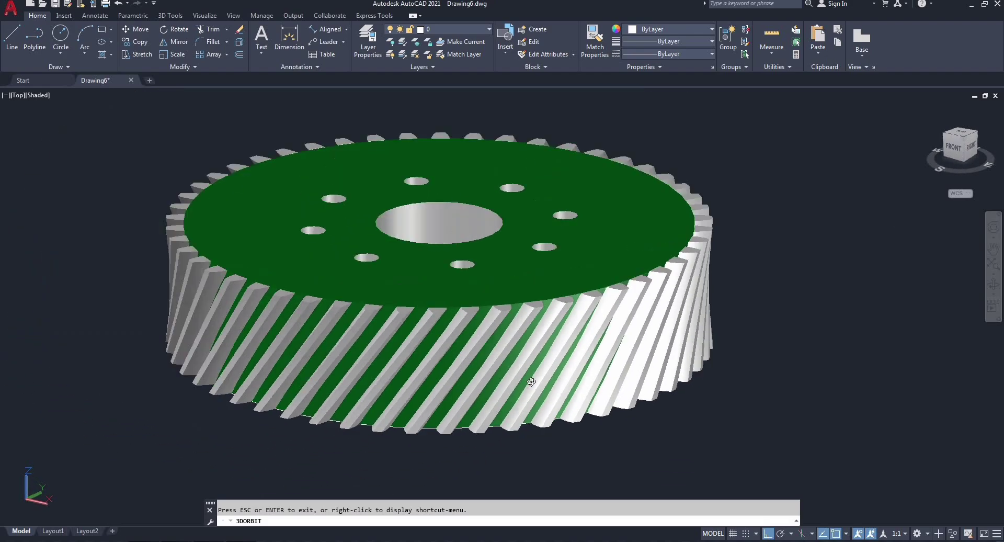
shift+middle_drag(531, 381, 519, 366)
right_click(518, 363)
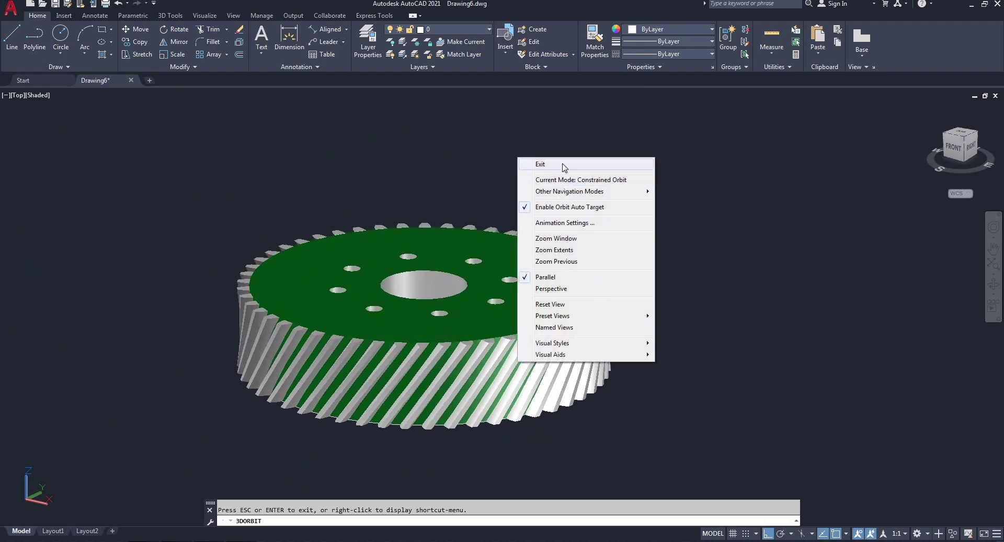
click(563, 167)
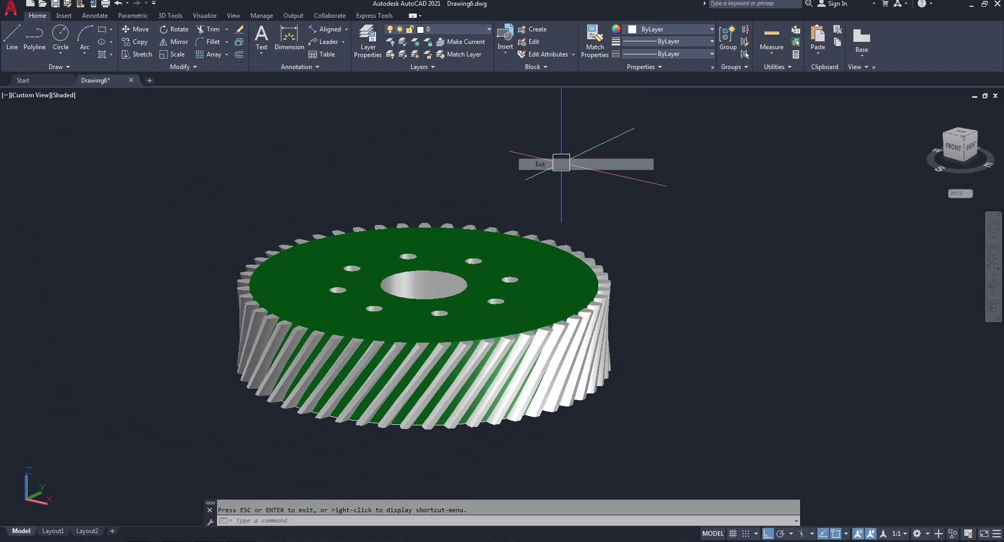
Return to the top view and copy the whole gear, disc and teeth, to the clipboard
click(956, 137)
scroll(530, 301, up, 4)
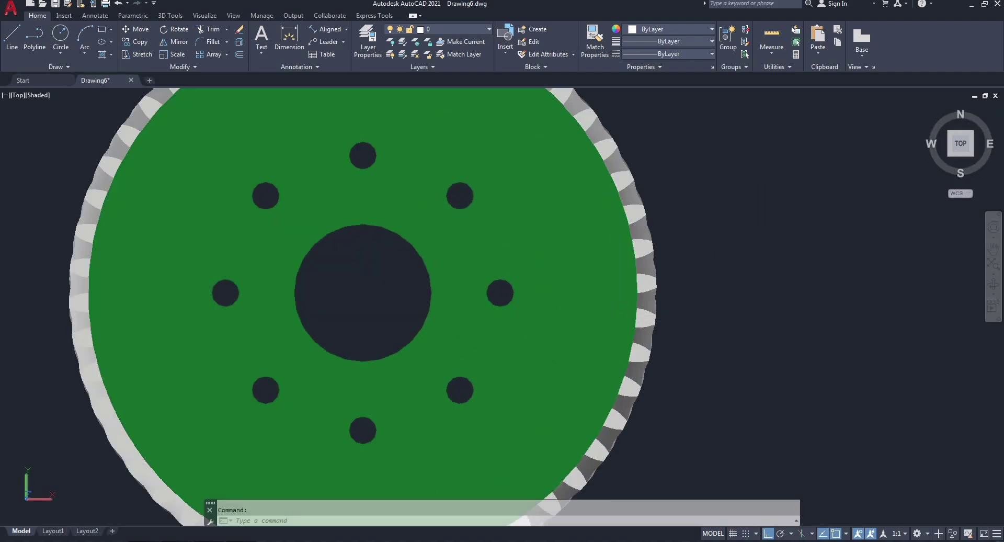
click(617, 309)
scroll(500, 310, down, 3)
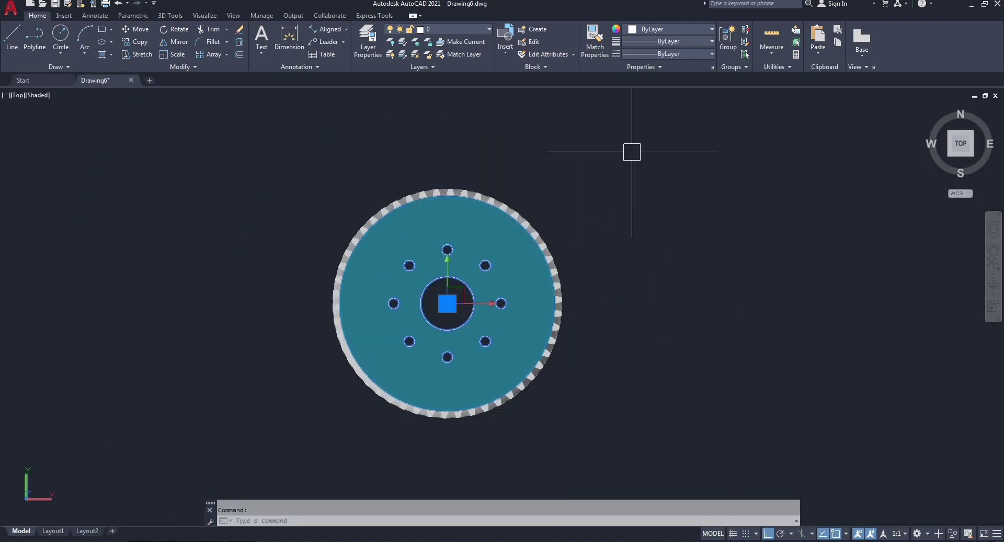
click(649, 124)
click(278, 456)
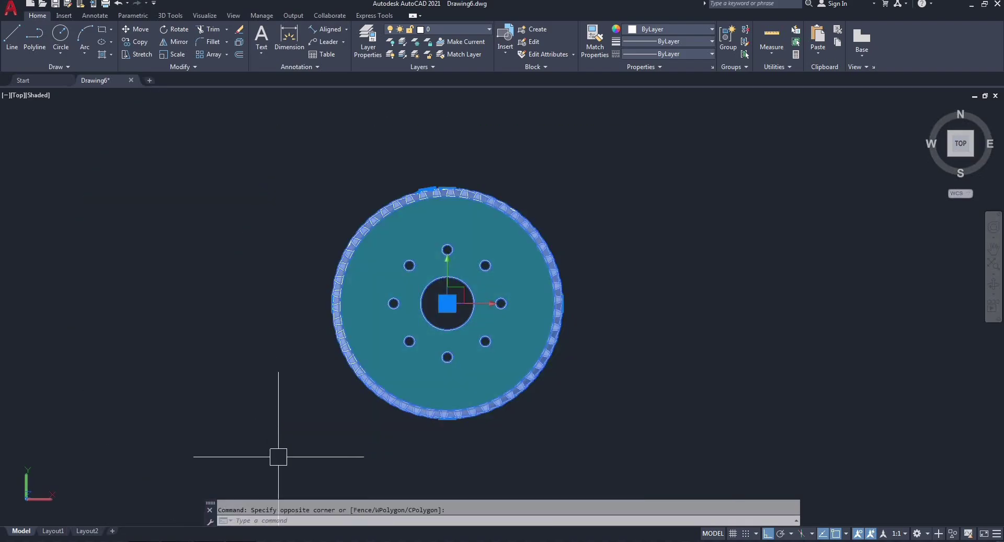
key(ctrl+c)
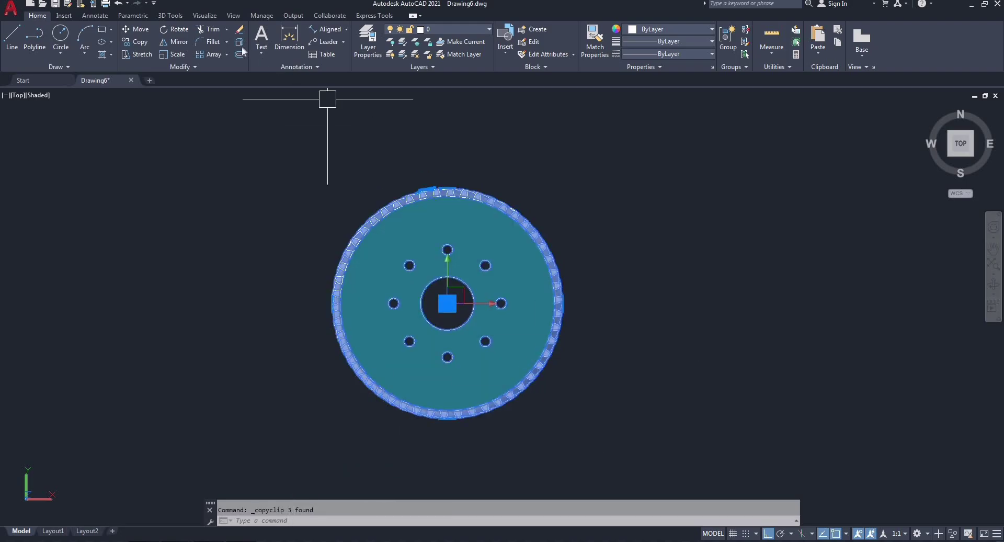
Set the Bottom view and paste the copied gear beside the original, clear of its rim
click(205, 16)
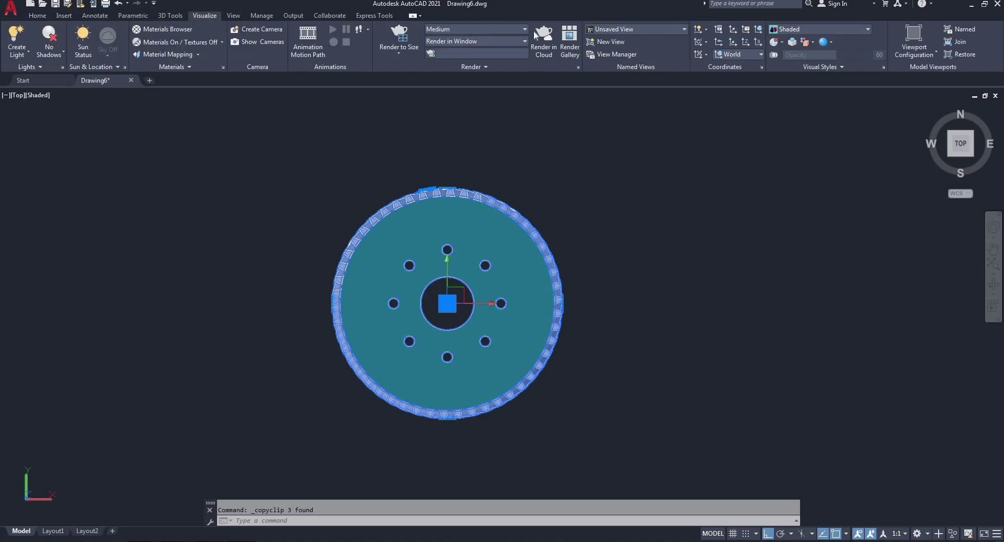
click(628, 32)
click(606, 49)
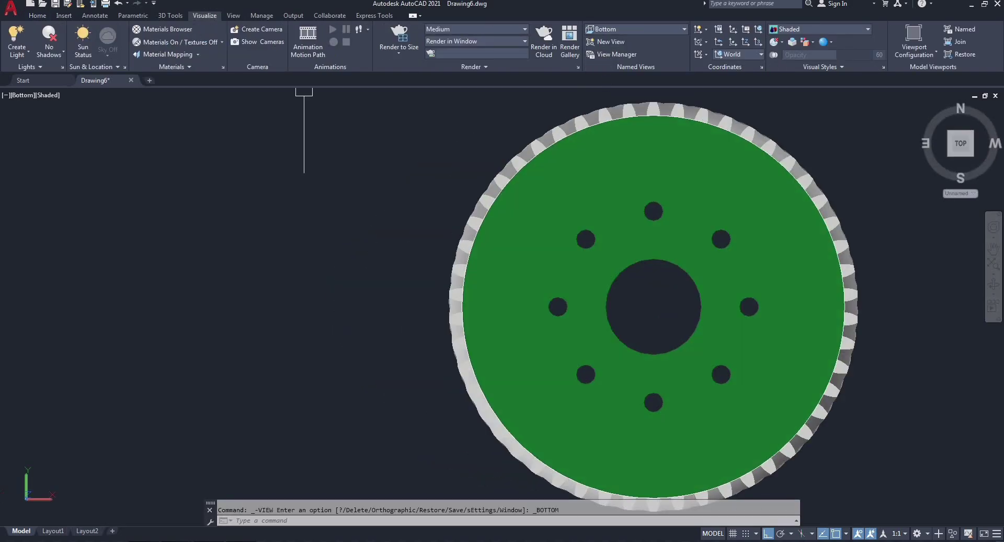
key(ctrl+v)
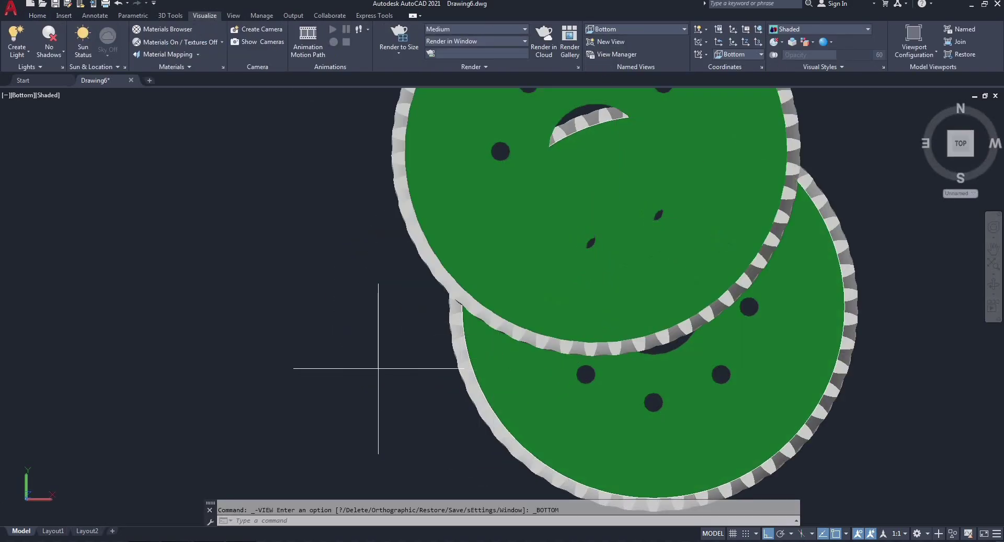
scroll(204, 403, down, 4)
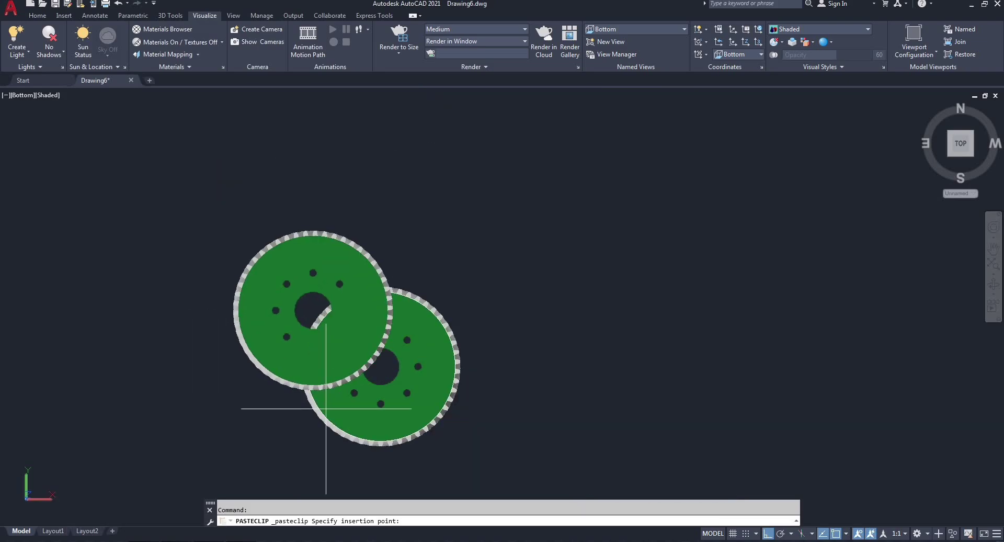
click(521, 447)
Restore the Top view and draw a horizontal line 200 units long from the original gear's bore centre towards the copy
click(623, 29)
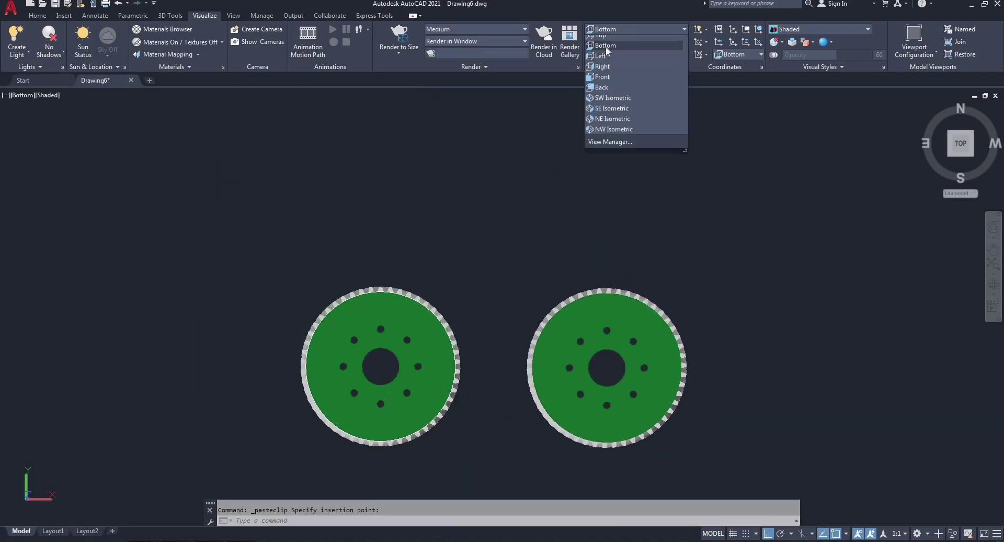
click(607, 41)
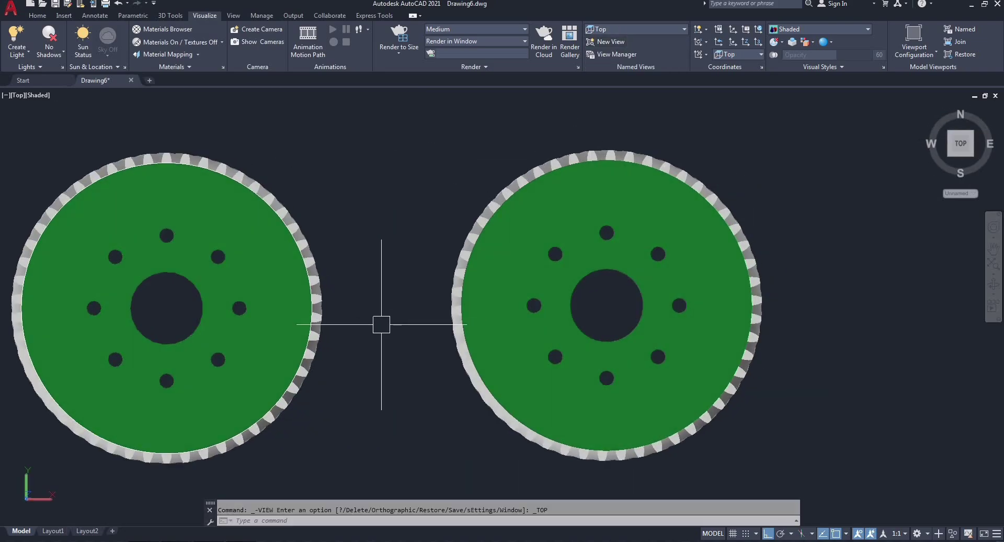
key(Return)
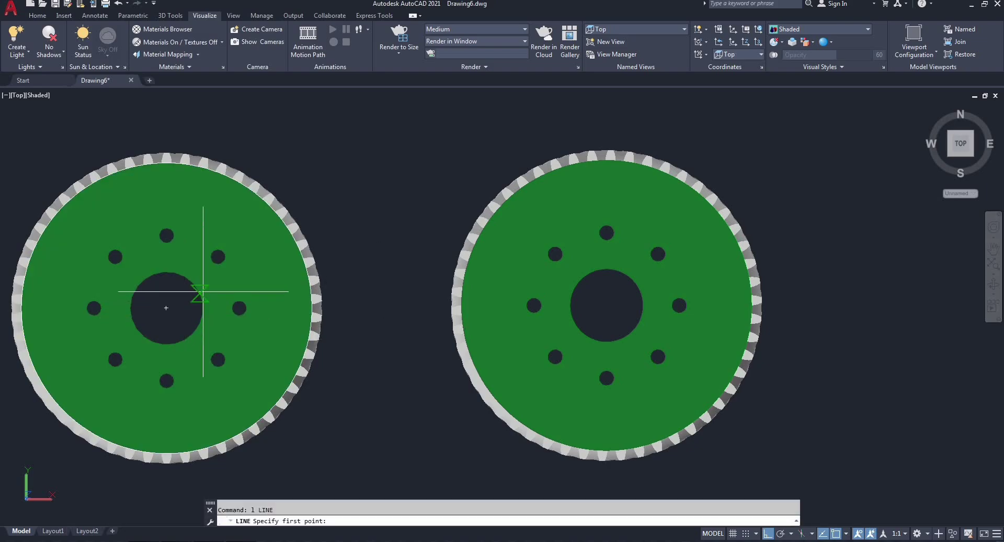
click(166, 307)
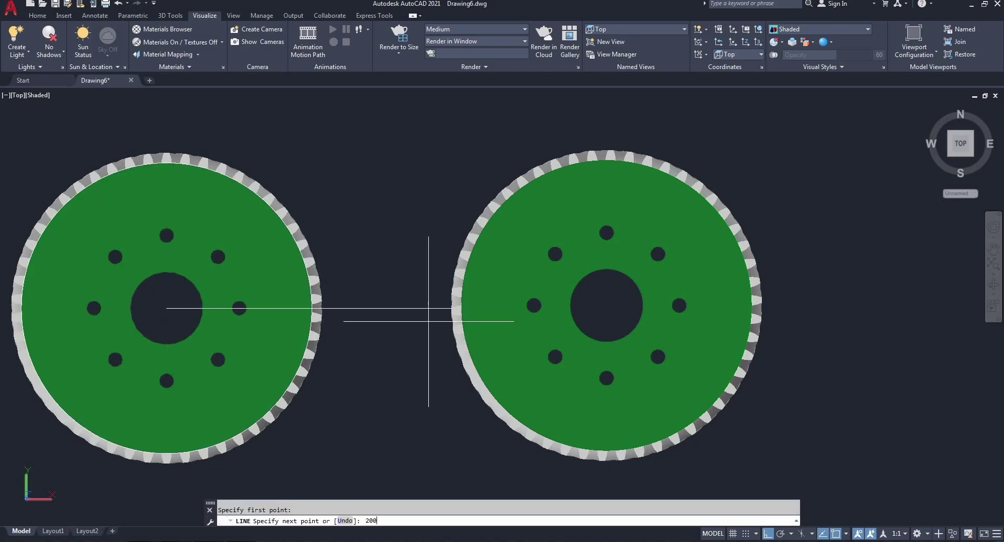
key(Return)
right_click(418, 387)
click(439, 392)
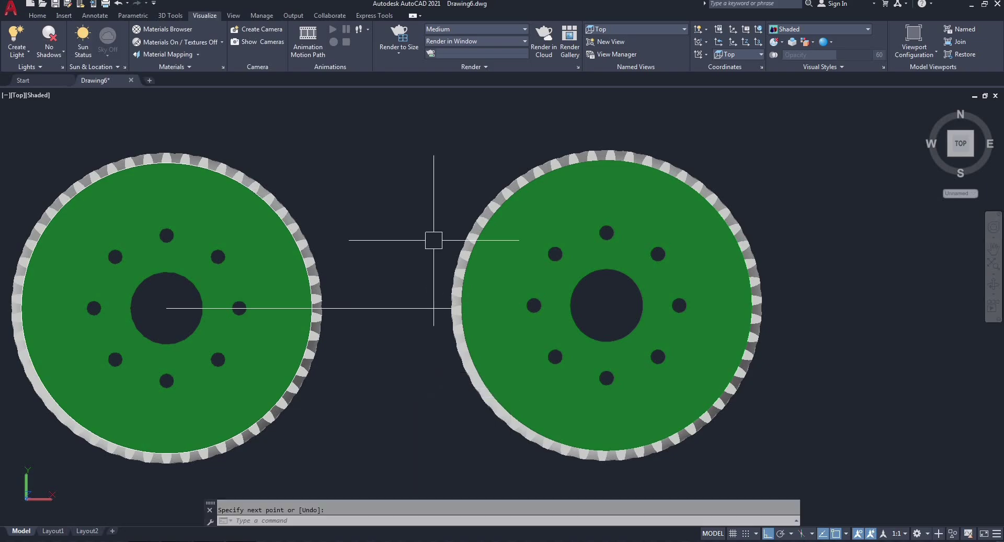
Move the copied gear farther from the original, clear of the 200-unit line's free end
click(400, 125)
click(863, 486)
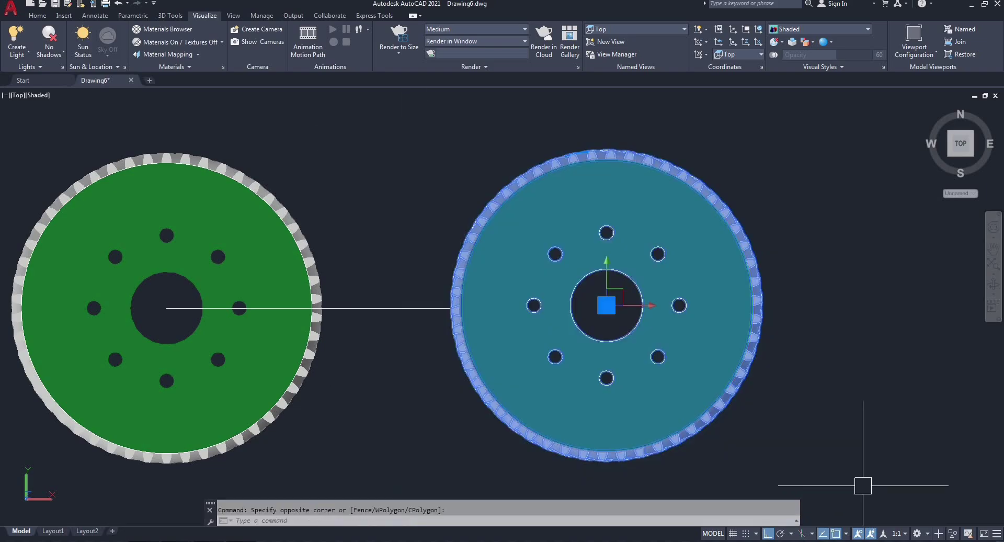
text(m)
key(Return)
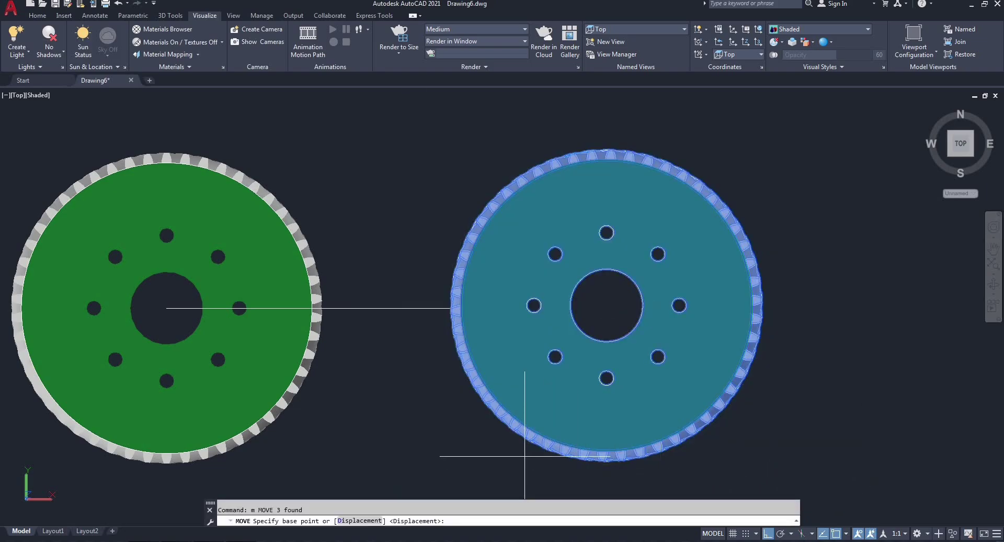
scroll(606, 304, down, 2)
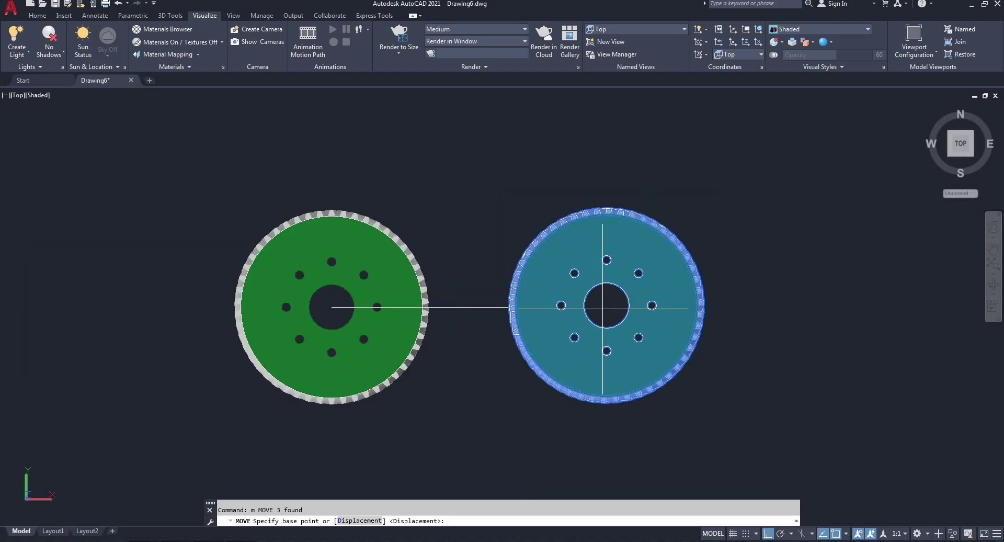
click(607, 306)
click(844, 218)
Move the copied gear by its bore centre onto the free end of the 200-unit line
click(863, 180)
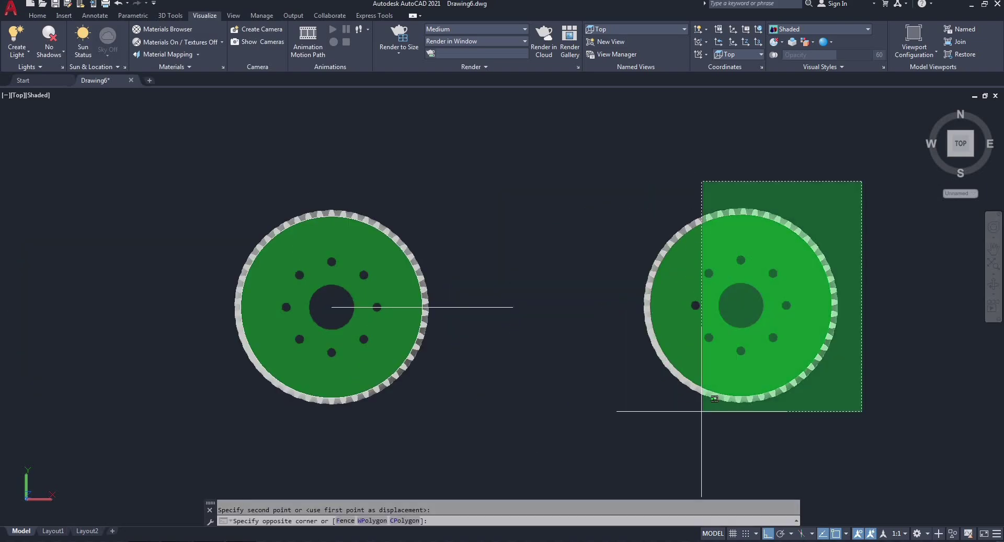
click(522, 525)
text(m)
key(Return)
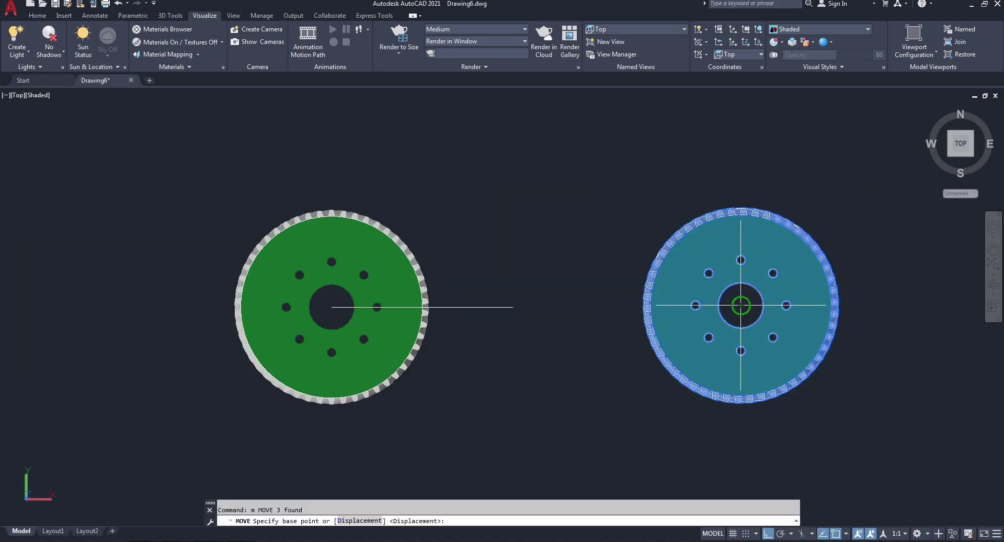
click(741, 305)
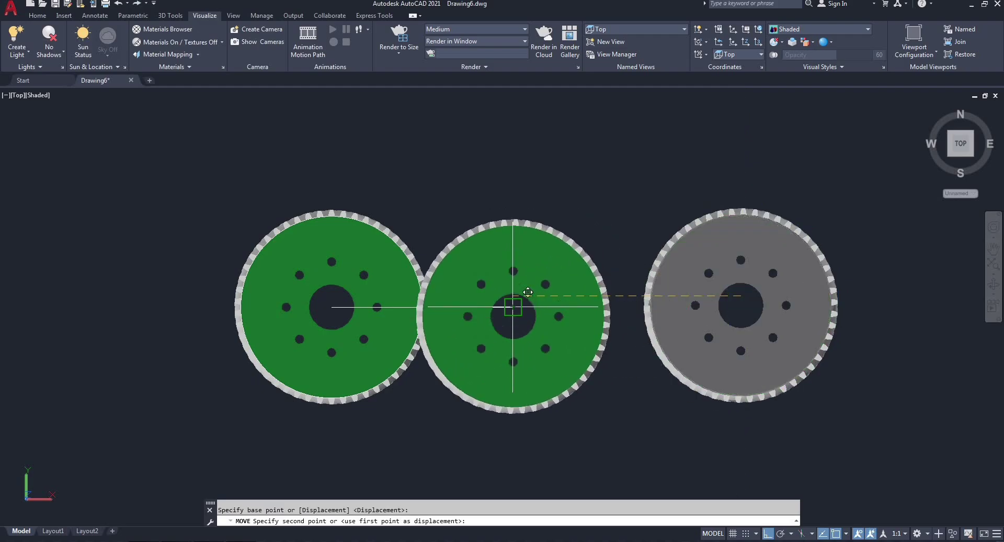
Move the copied gear together with the line horizontally about 19 units away from the original gear
click(657, 204)
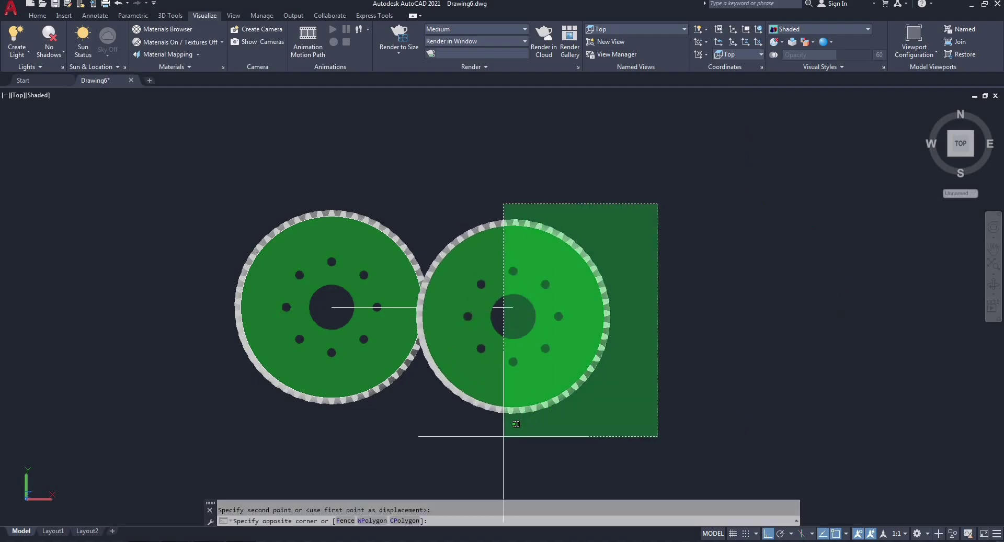
click(463, 433)
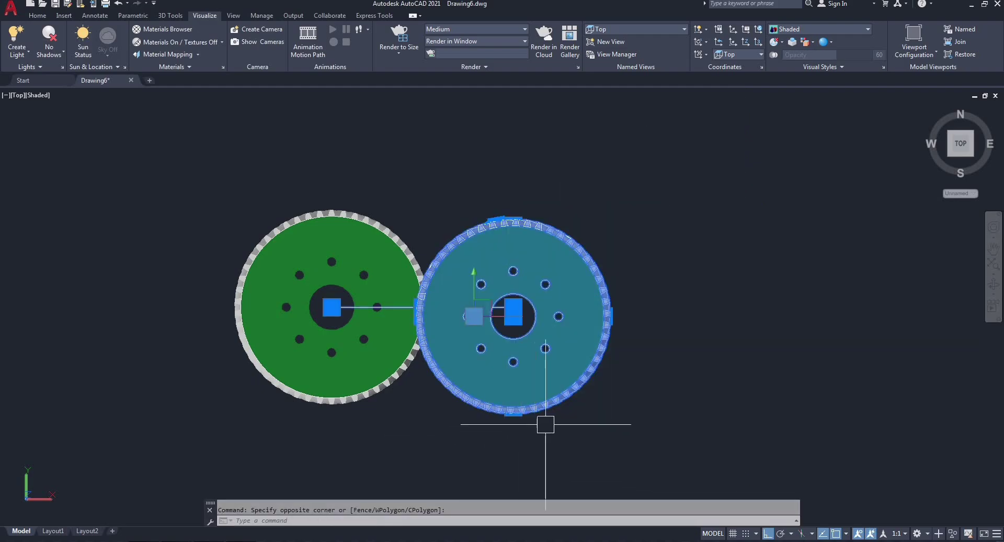
text(m)
key(Return)
click(526, 413)
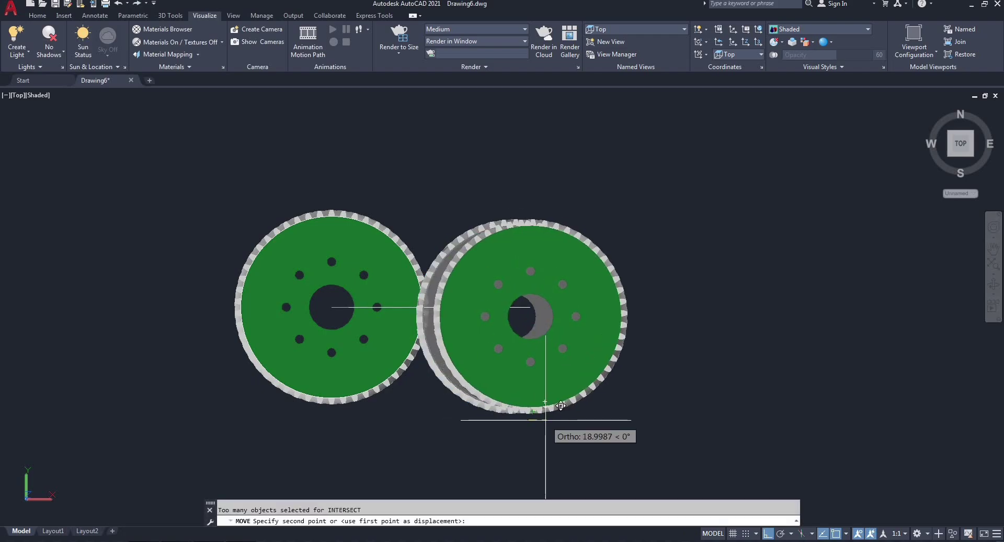
Move the copied gear straight down along the Z axis, below the level of the original gear
click(991, 285)
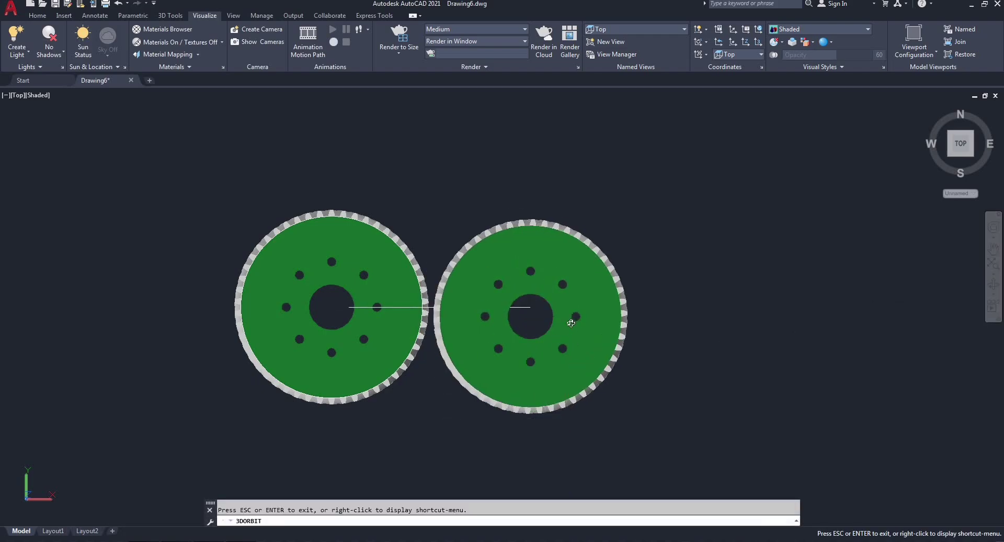
drag(573, 317, 520, 268)
right_click(563, 244)
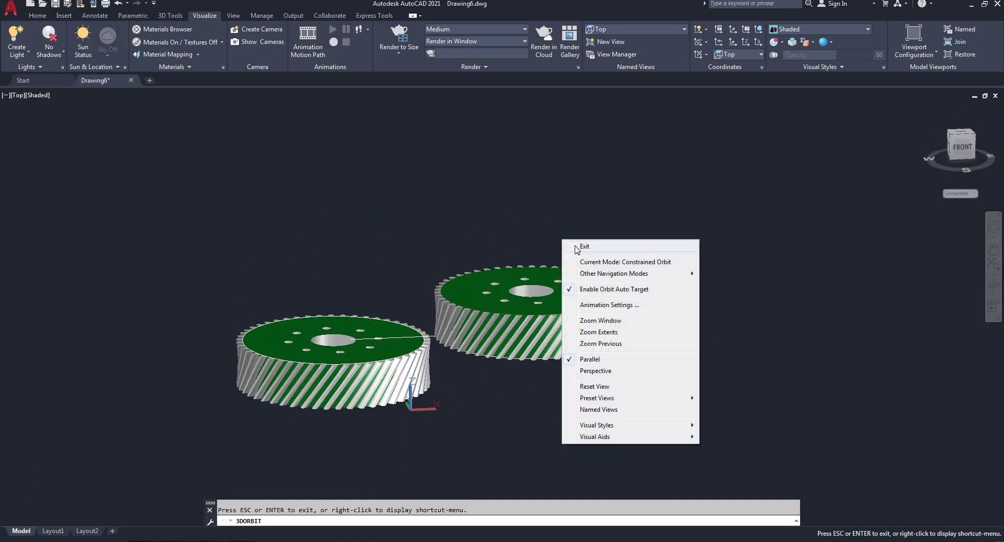
click(577, 250)
click(704, 234)
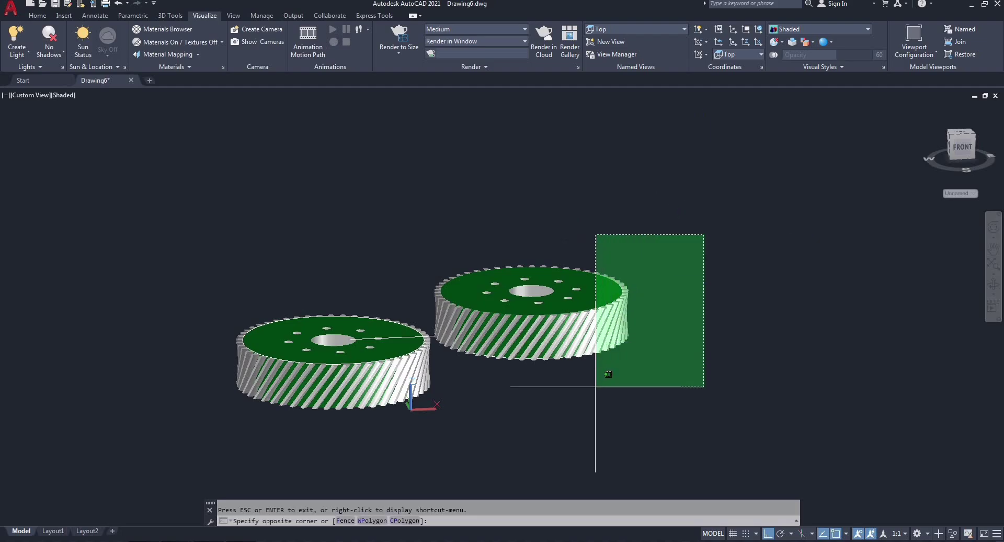
click(594, 386)
text(m)
key(Return)
click(698, 288)
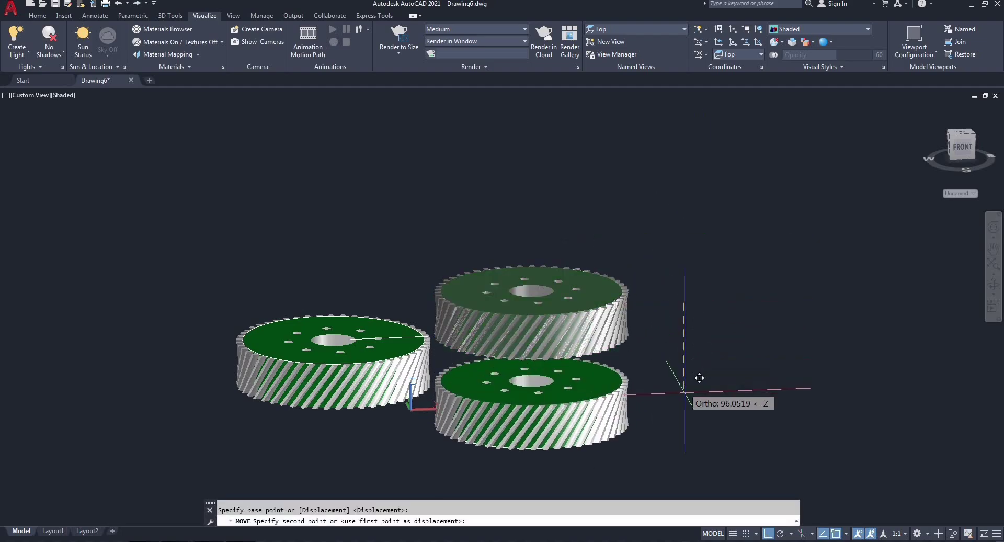
click(698, 387)
Move the copied gear by its top bore centre up to the line's free end, level with the original
click(658, 374)
click(553, 439)
text(m)
key(Return)
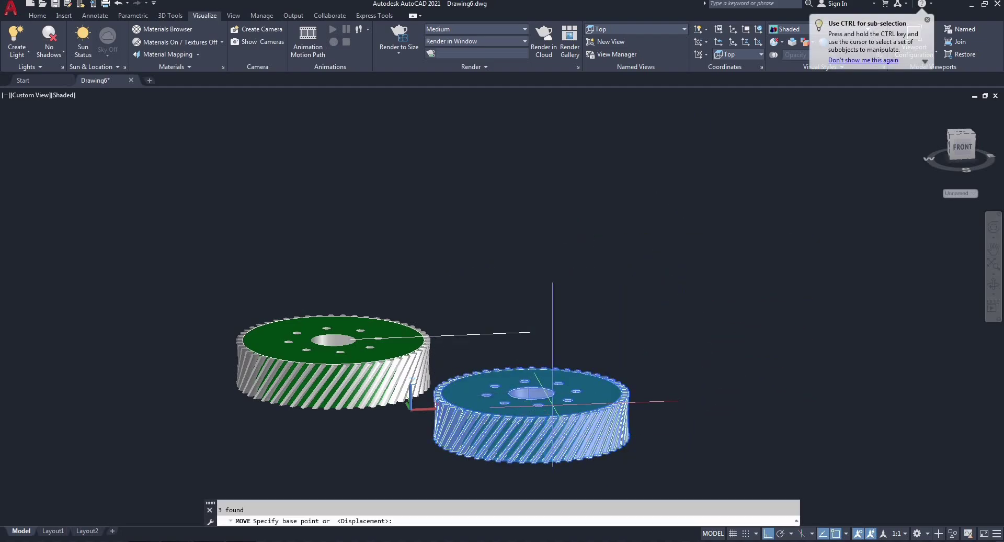
click(531, 393)
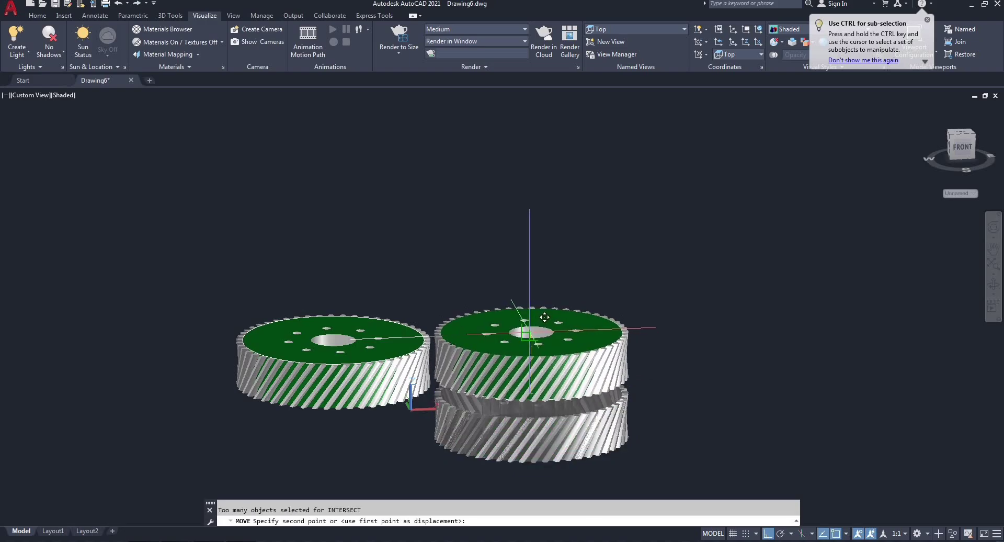
click(544, 317)
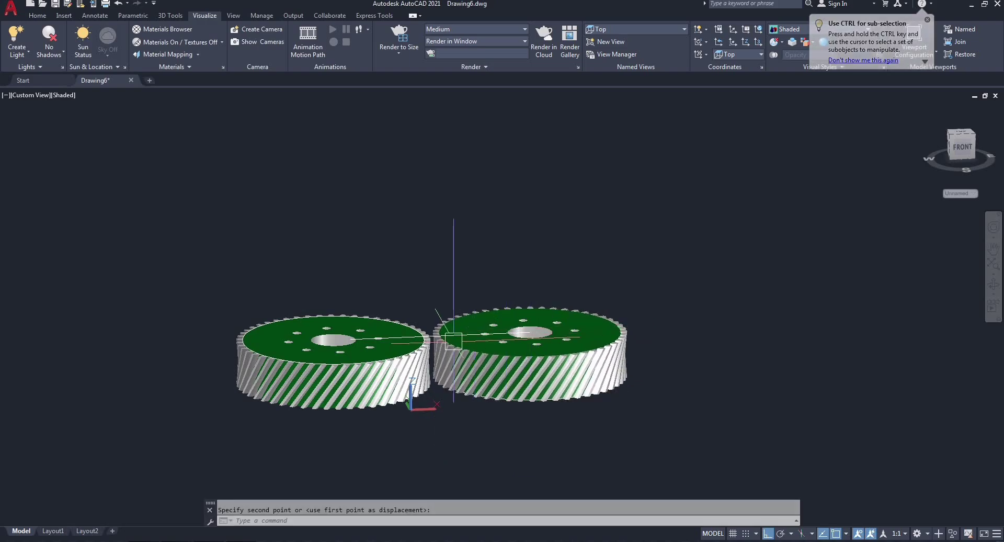
Erase the line running between the two gears and restore the Top view
scroll(434, 338, up, 6)
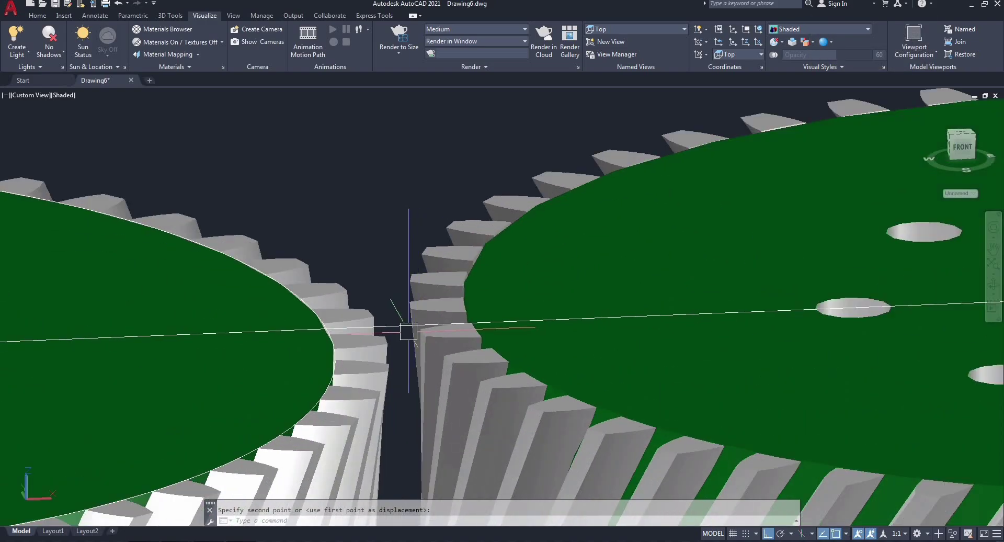
click(470, 327)
key(Delete)
scroll(471, 327, up, 3)
click(607, 29)
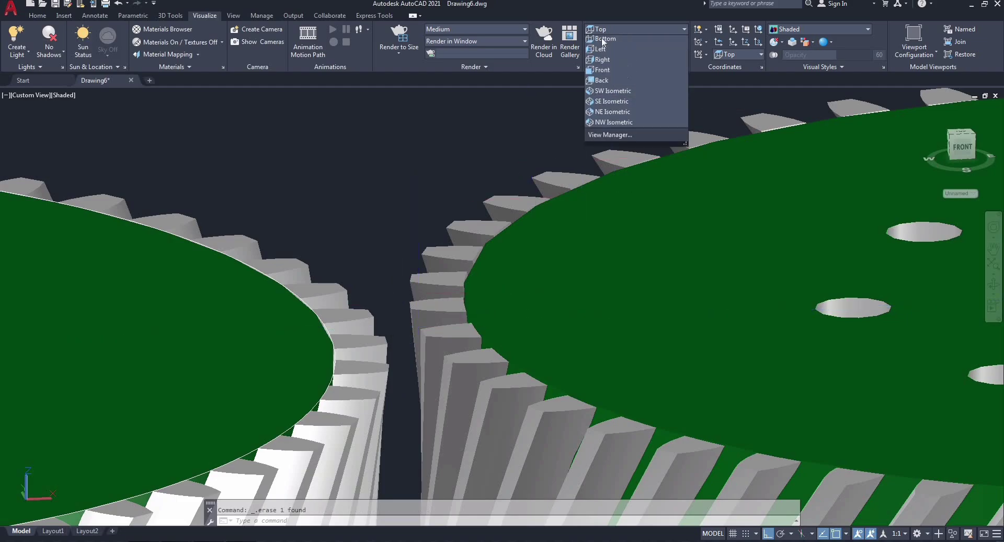
click(606, 41)
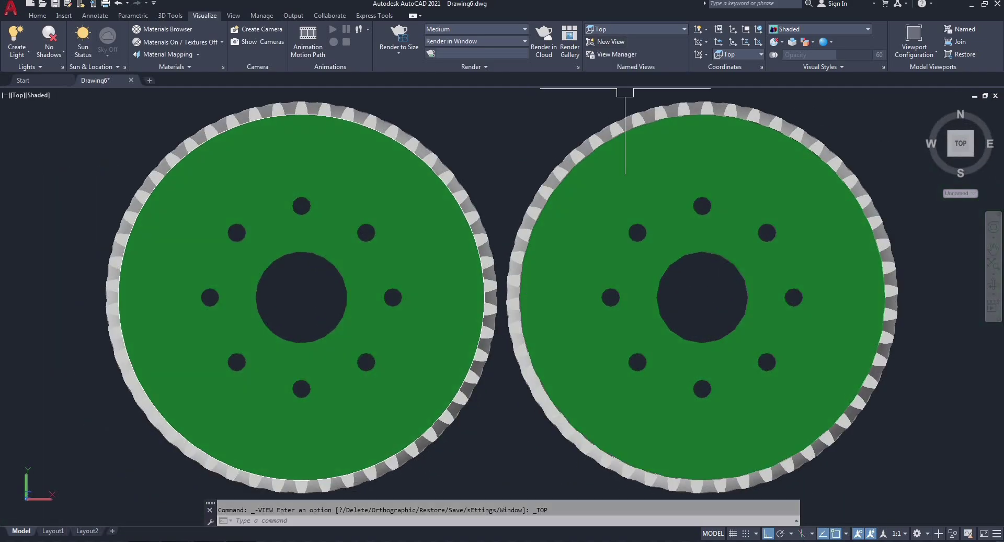
Rotate the copied gear 3 degrees about its bore centre
scroll(509, 273, up, 3)
scroll(538, 283, up, 3)
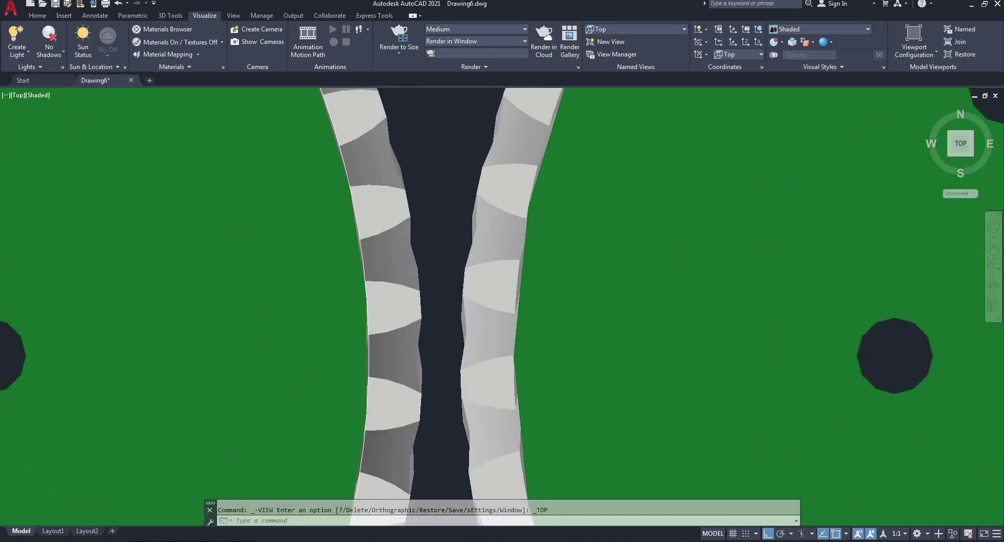
scroll(452, 373, down, 9)
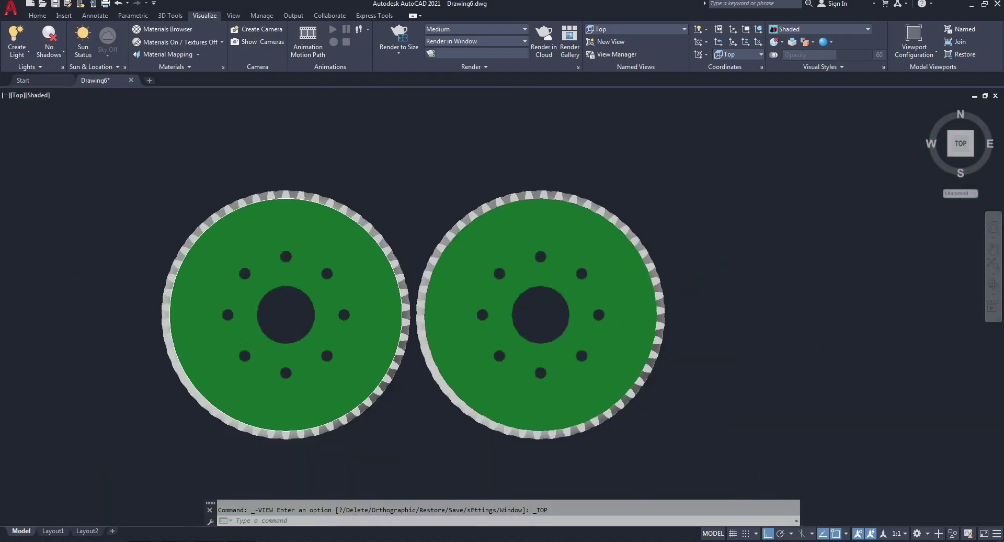
click(410, 146)
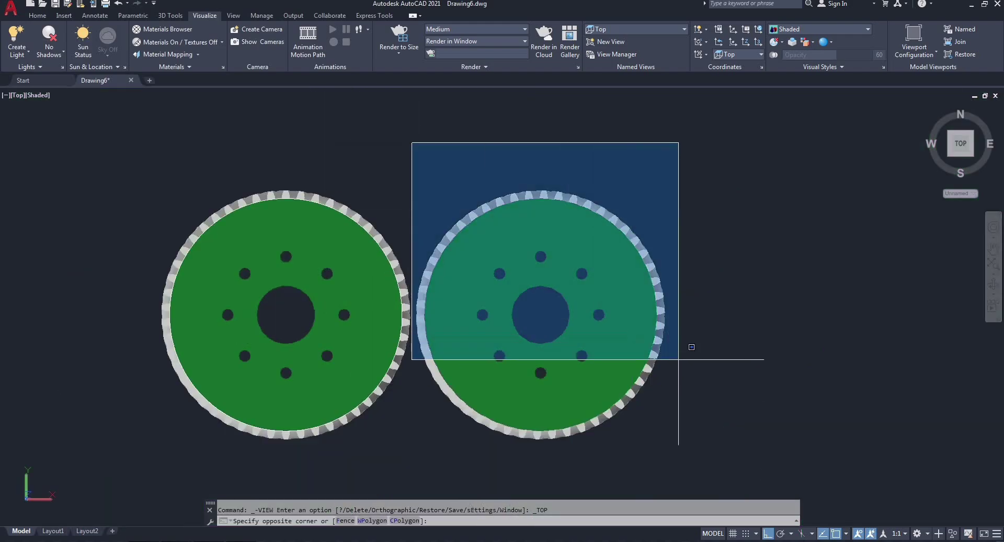
click(866, 523)
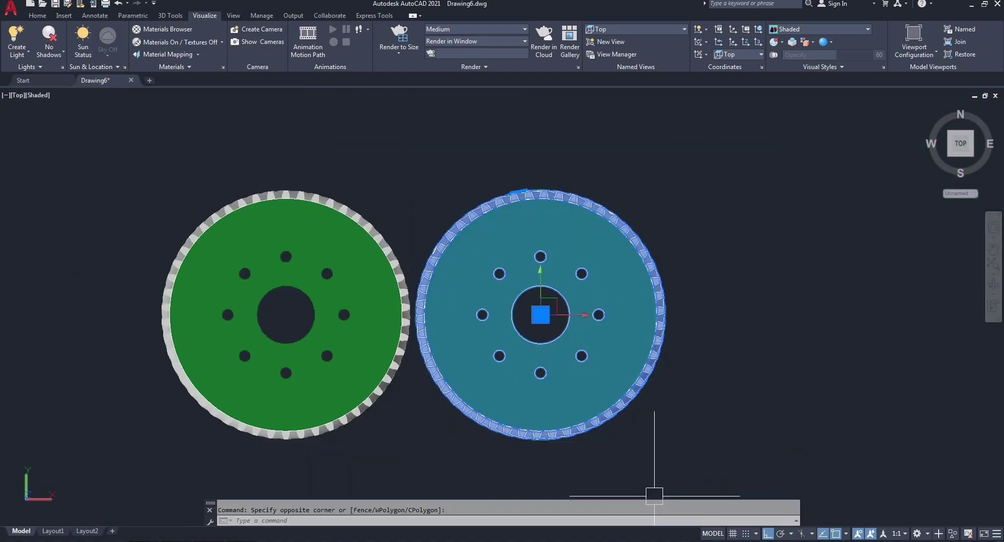
text(ro)
key(Return)
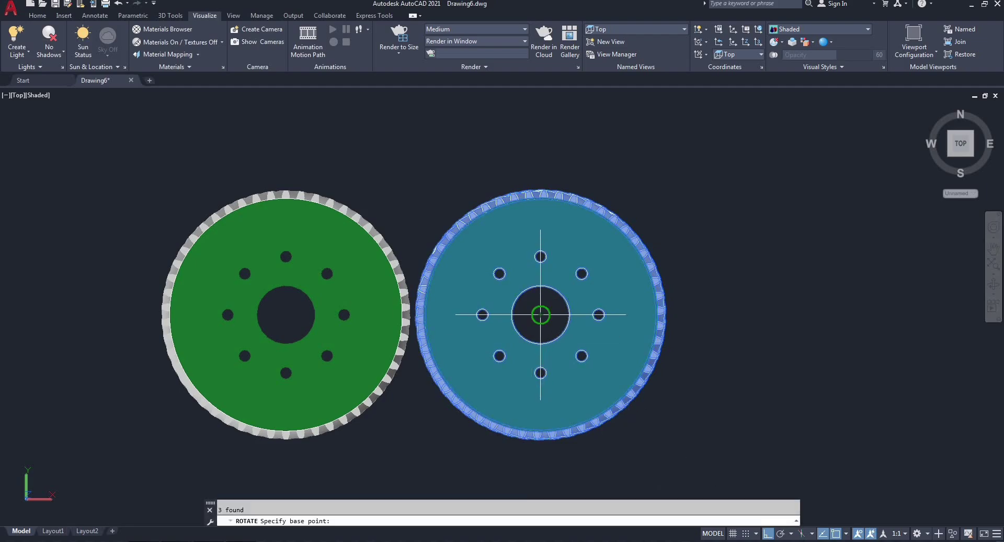
click(540, 314)
text(3)
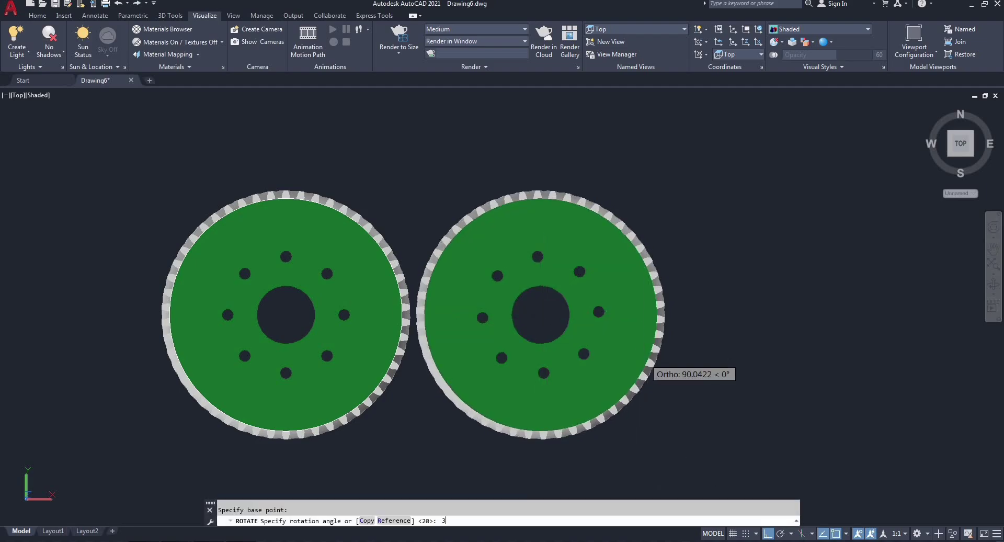
key(Return)
Rotate the copied gear by a further 3 degrees about its bore centre
scroll(435, 309, up, 3)
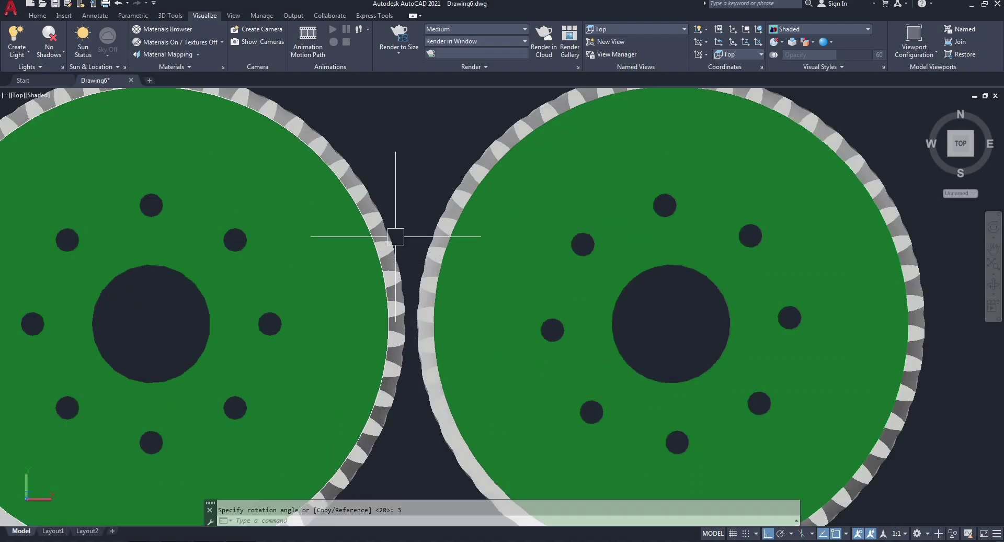
scroll(399, 235, down, 4)
click(387, 132)
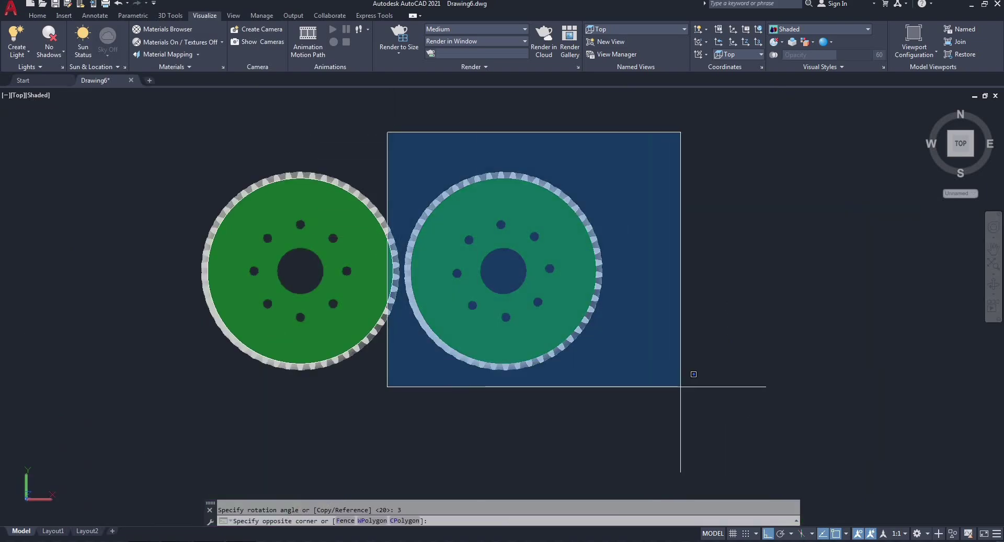
click(683, 471)
key(Return)
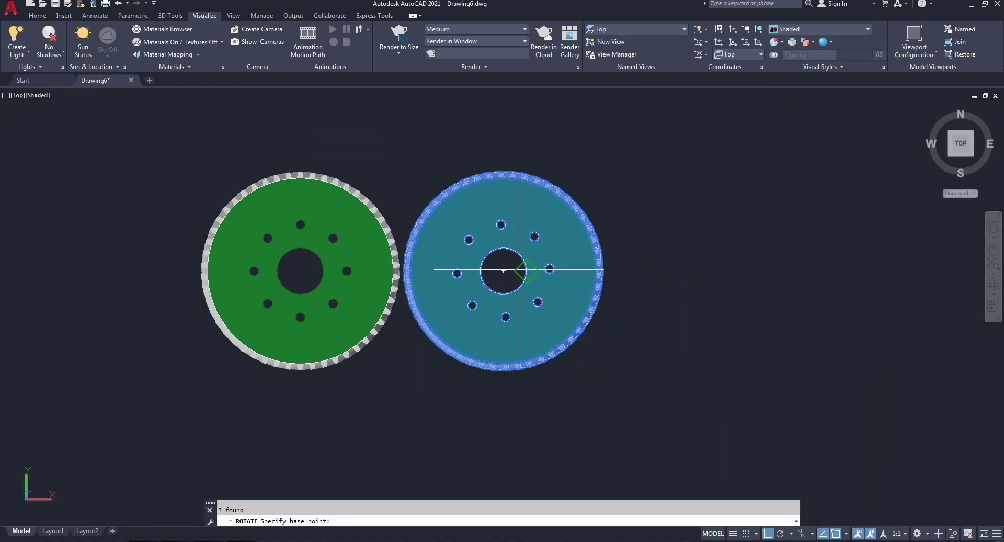
click(504, 271)
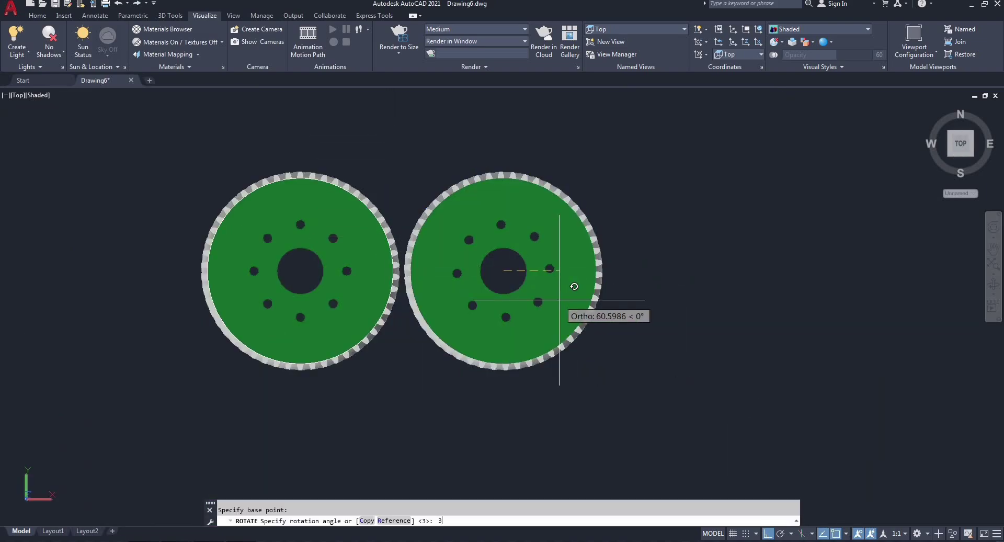
text(3)
key(Return)
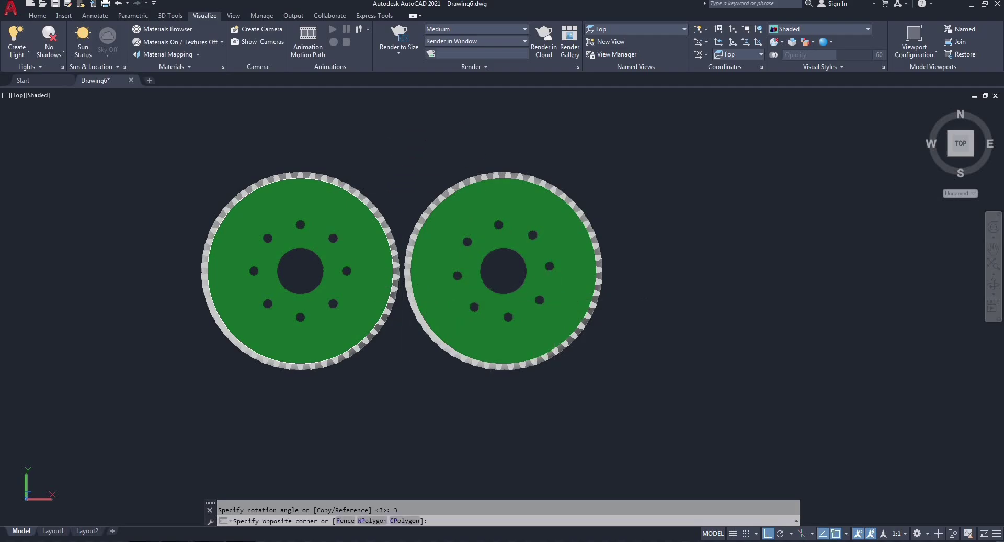
Move the copied gear horizontally towards the original until the teeth of both rims engage
click(377, 110)
click(787, 505)
text(m)
key(Return)
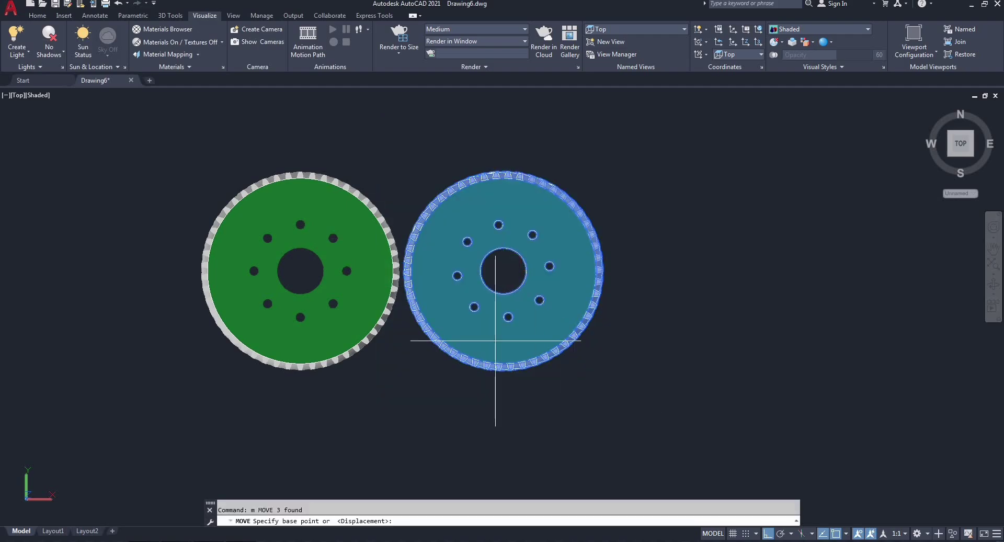
scroll(413, 275, up, 6)
middle_drag(428, 285, 487, 163)
middle_drag(465, 416, 508, 369)
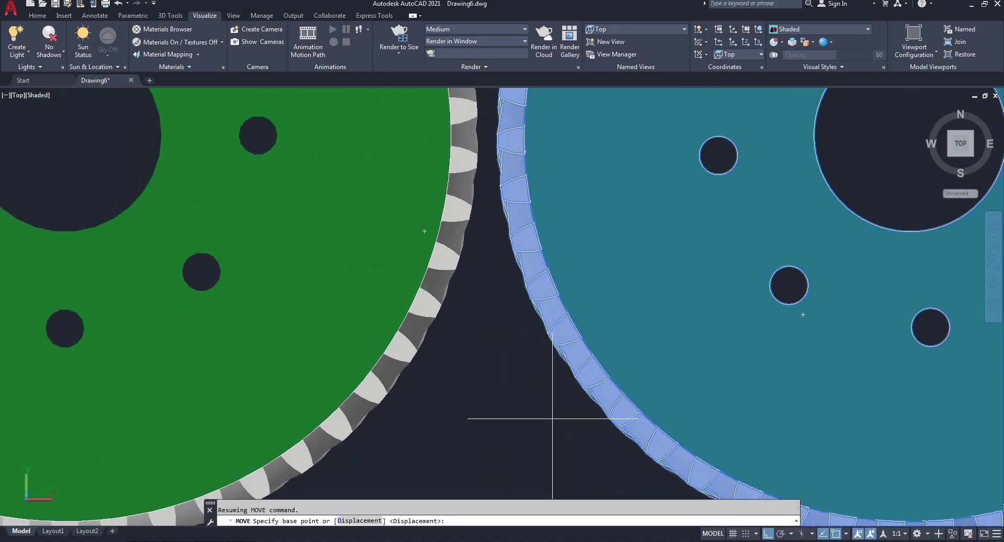
click(550, 417)
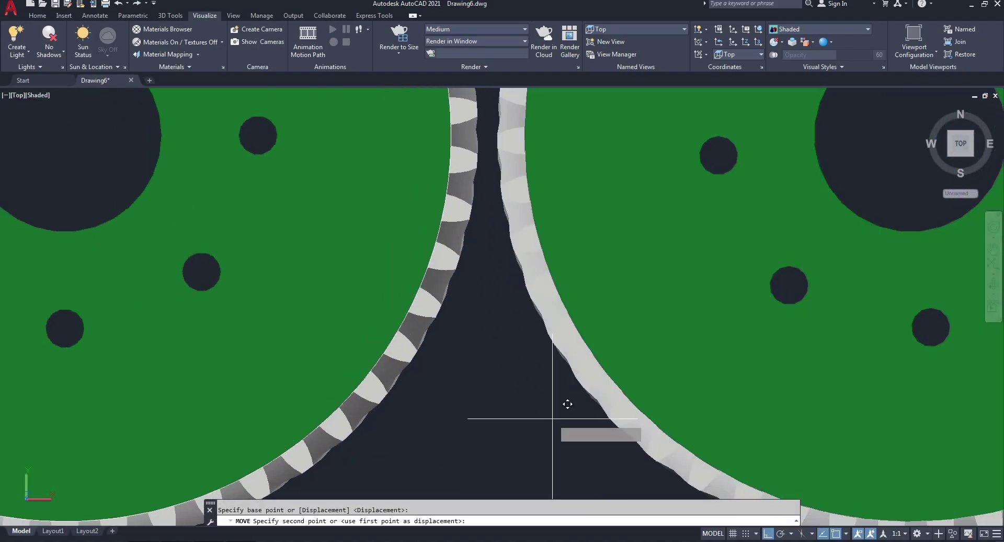
click(518, 417)
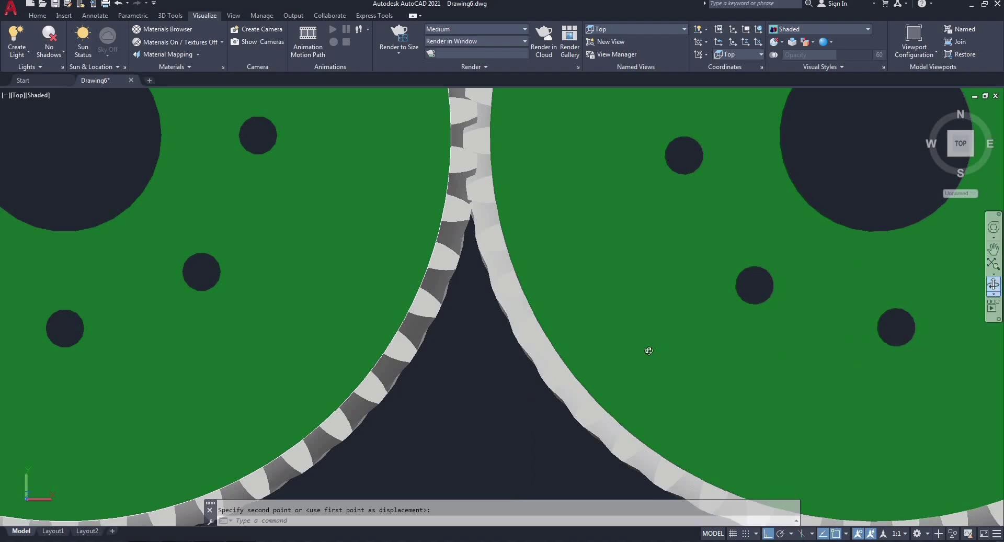
Examine from several 3D angles how the teeth of the two gears mesh
scroll(648, 350, down, 5)
shift+middle_drag(618, 367, 545, 367)
scroll(559, 333, up, 6)
shift+middle_drag(509, 306, 505, 344)
drag(521, 348, 495, 337)
right_click(495, 335)
key(Escape)
key(Escape)
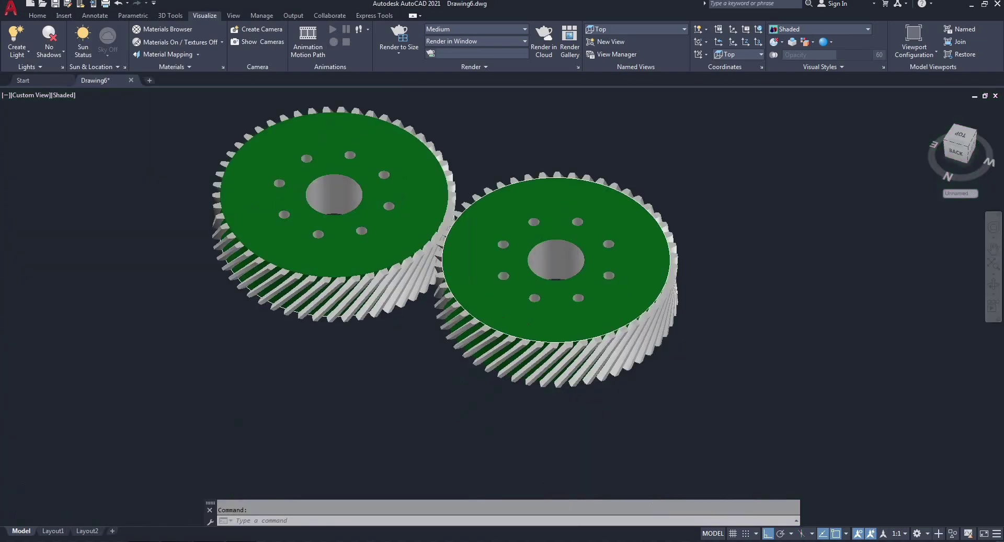
Return to the Top view and delete the copied gear, disc and teeth
click(955, 139)
click(965, 137)
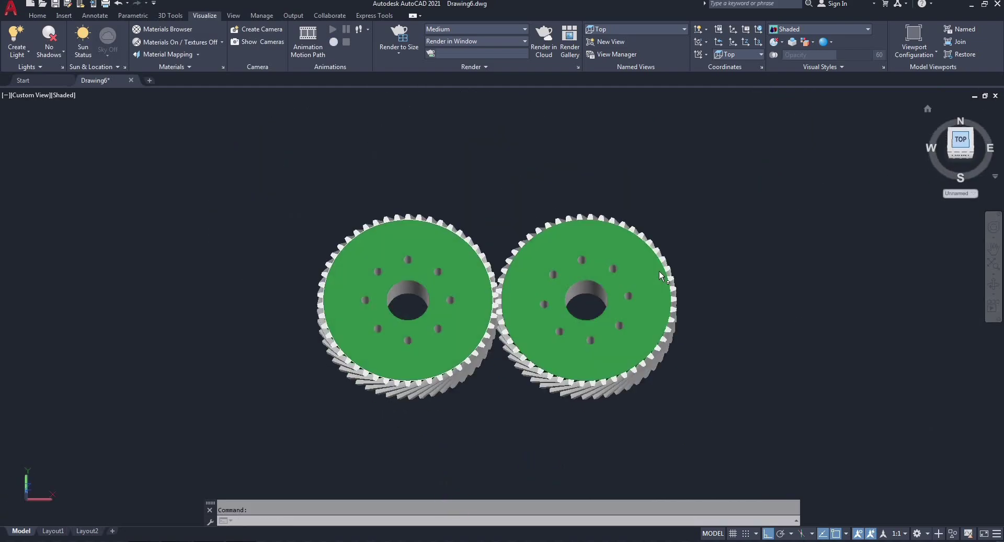
click(724, 219)
click(549, 410)
key(Delete)
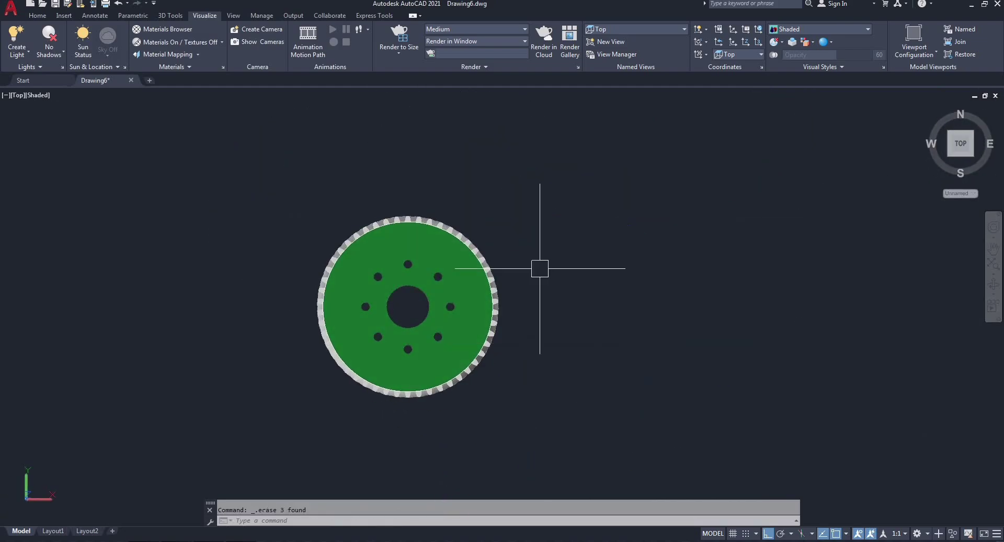
Copy the complete gear, disc and teeth together, horizontally to an empty spot beside the original
click(549, 232)
click(323, 414)
right_click(601, 300)
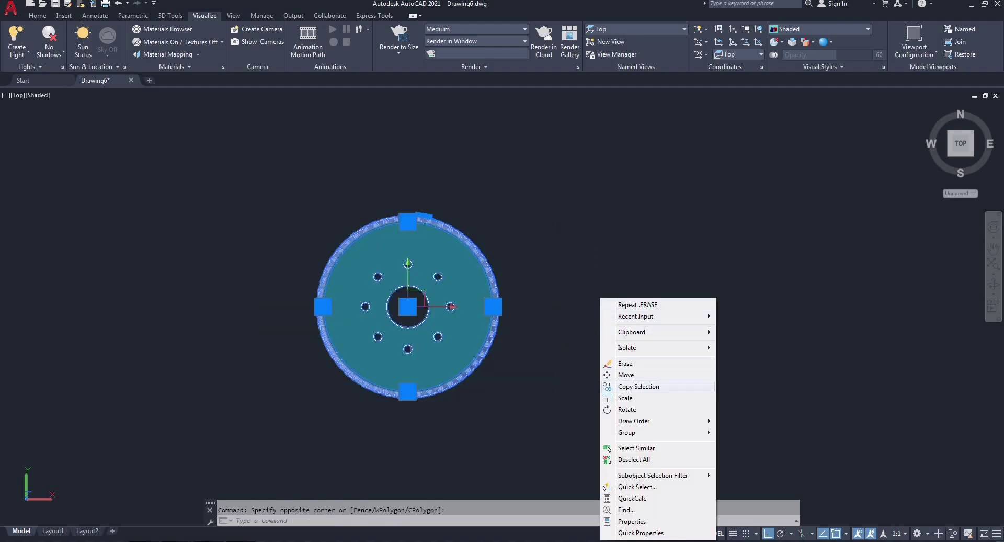
click(638, 386)
click(506, 432)
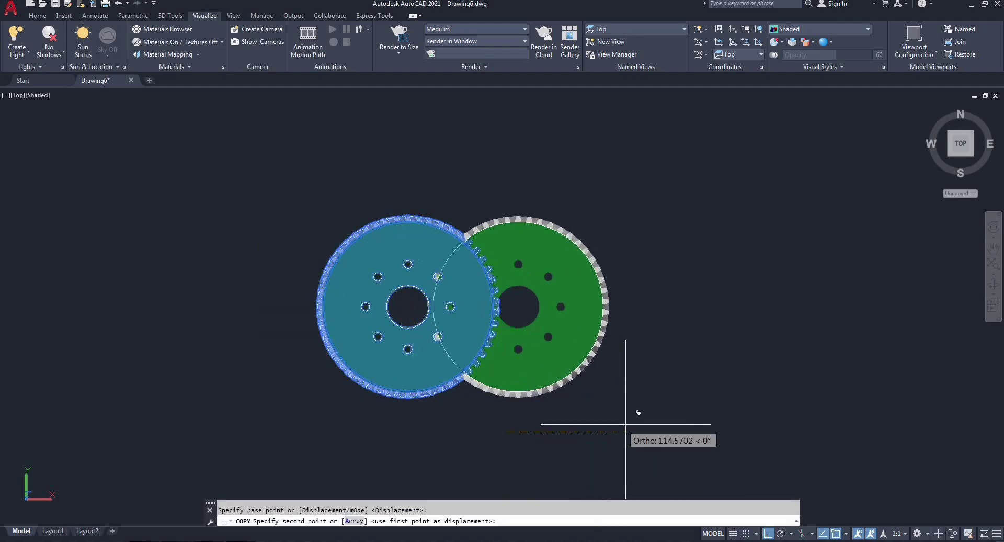
click(701, 426)
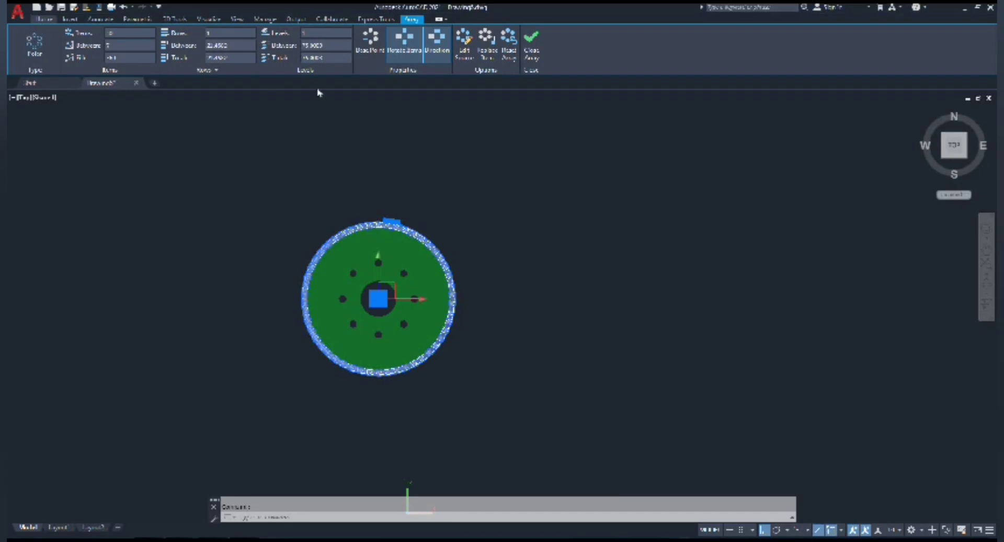
Draw a short vertical line about 49 units long in the empty space beside the gear and remove it
text(l)
key(Return)
click(668, 240)
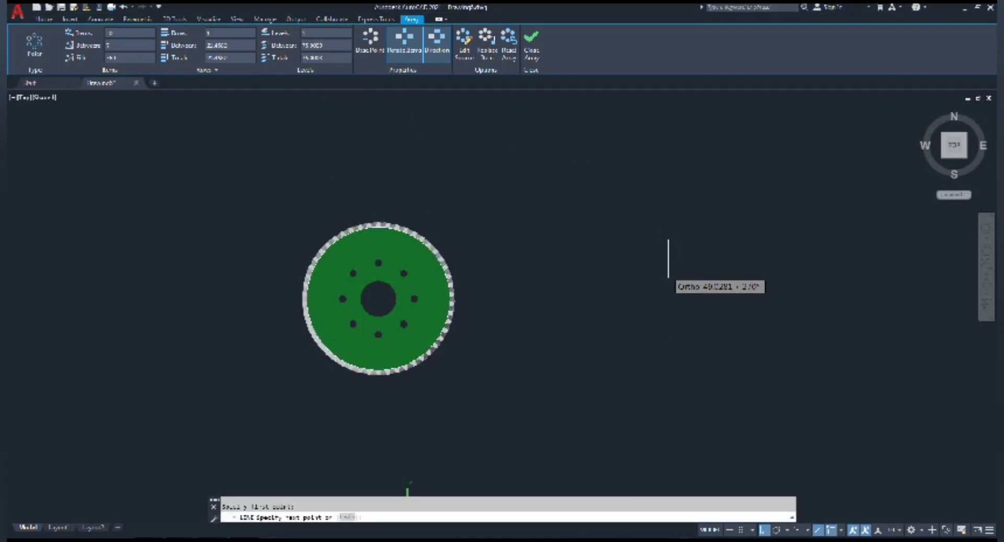
right_click(667, 281)
click(684, 295)
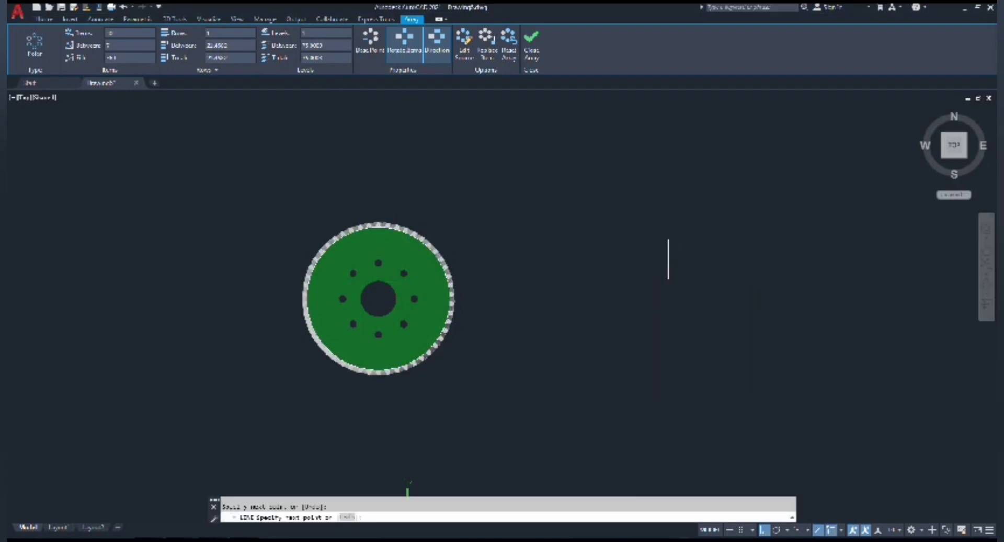
key(Escape)
click(668, 258)
click(759, 312)
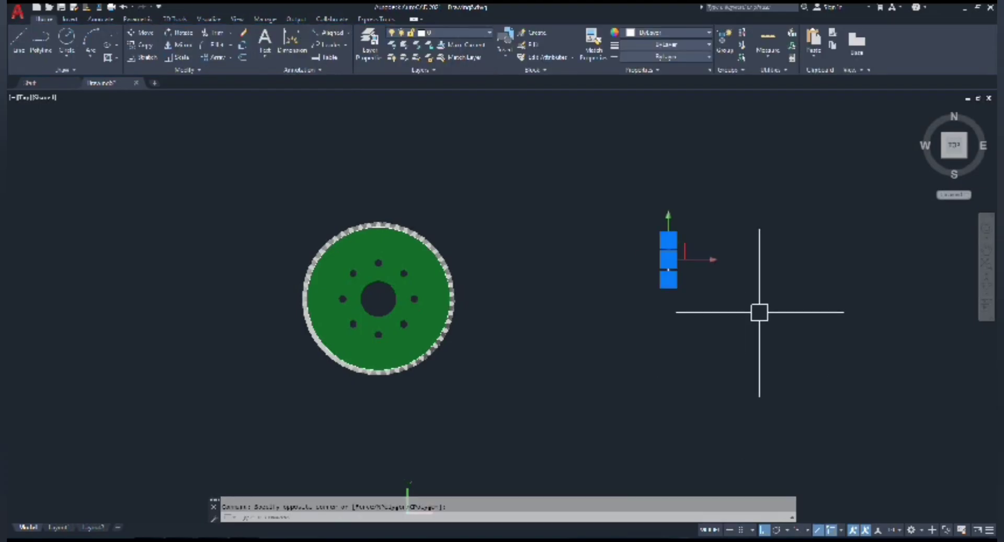
Examine the slant of the gear's teeth from the SW Isometric view and from the side
click(944, 159)
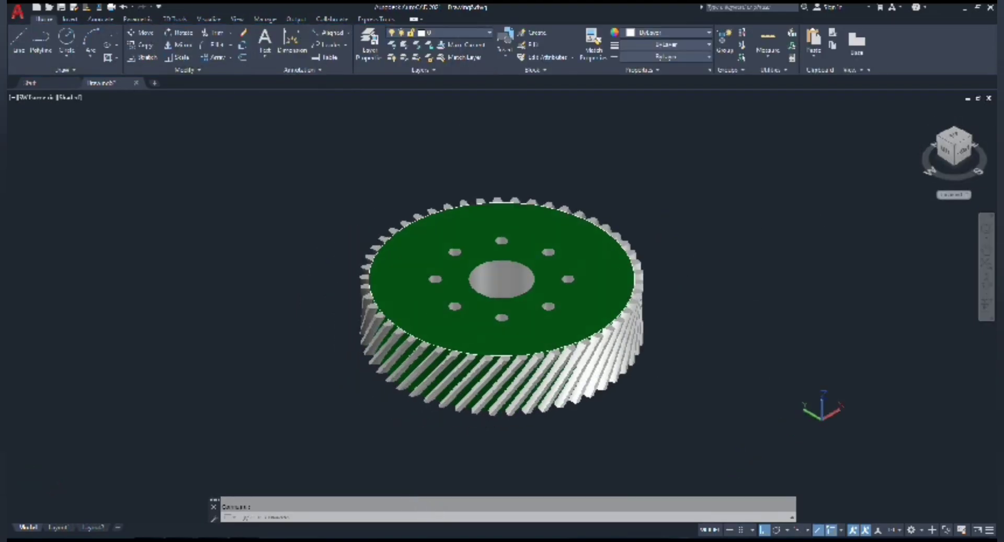
click(986, 287)
drag(637, 349, 265, 320)
right_click(418, 305)
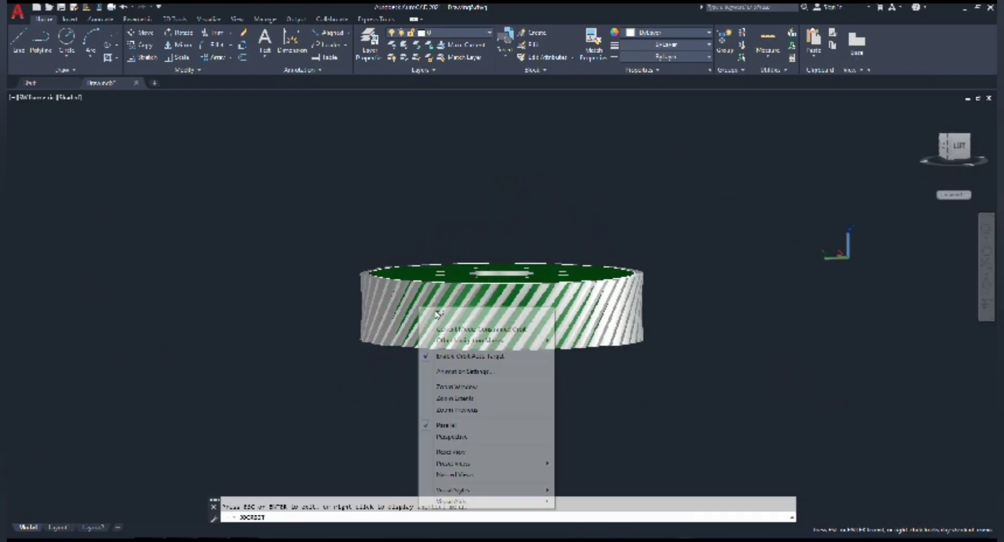
click(437, 313)
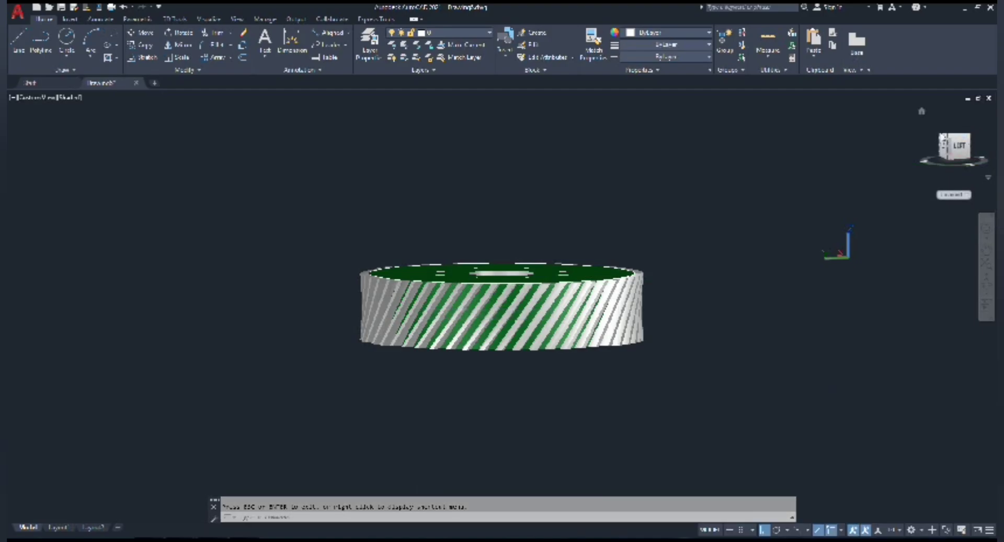
Return to the Top view and mirror the whole gear across a vertical line beside it, keeping the original
click(29, 98)
click(42, 124)
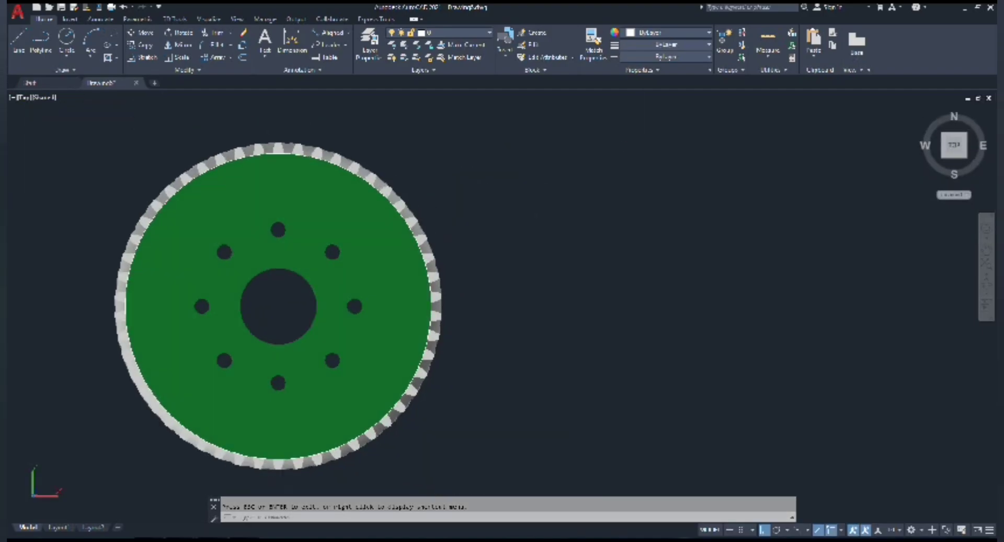
scroll(574, 427, down, 4)
click(554, 258)
click(388, 410)
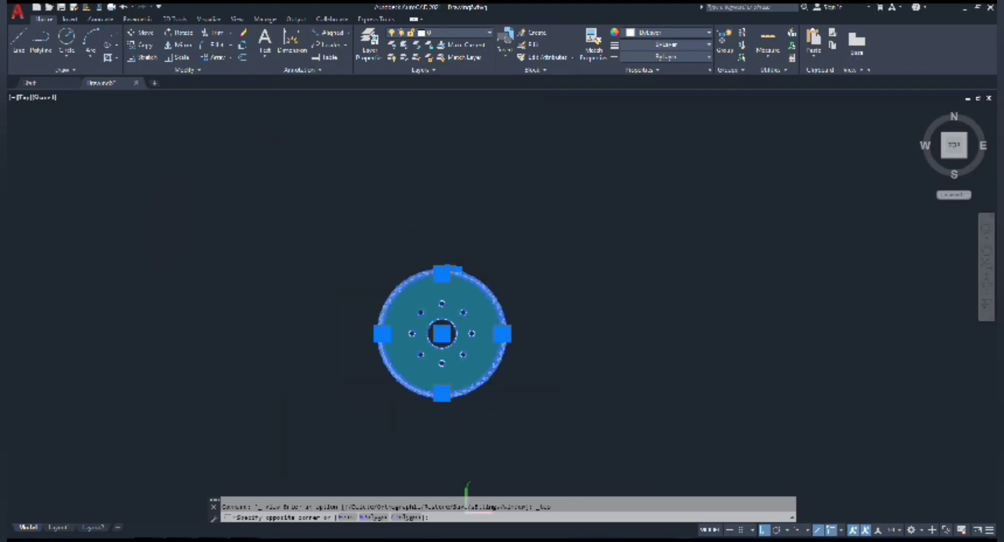
middle_drag(550, 417, 500, 383)
text(hi)
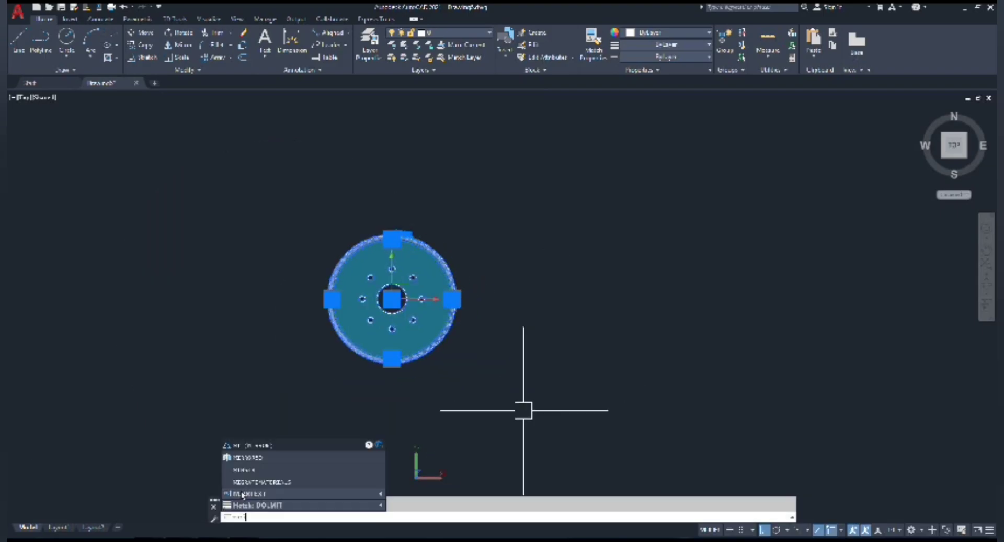
click(259, 446)
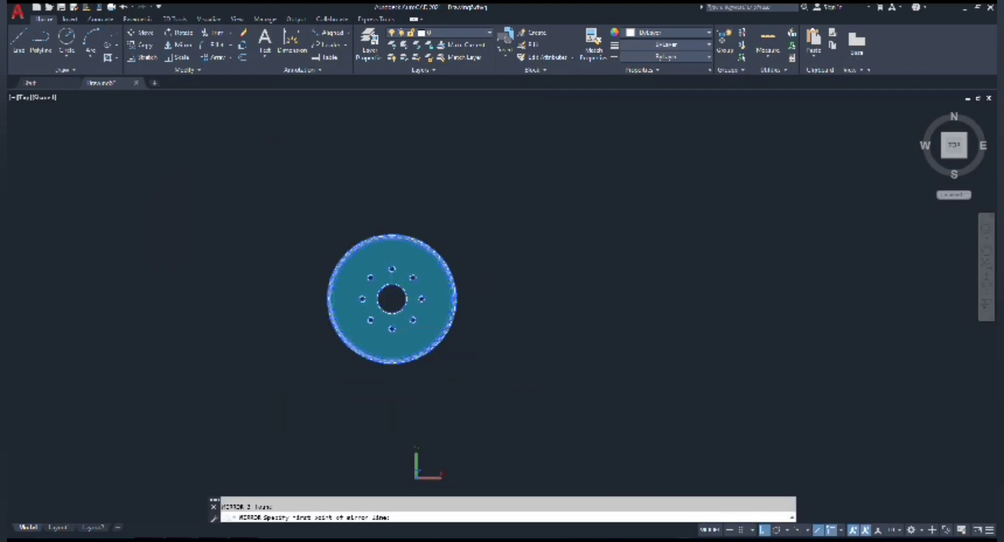
click(488, 302)
right_click(502, 363)
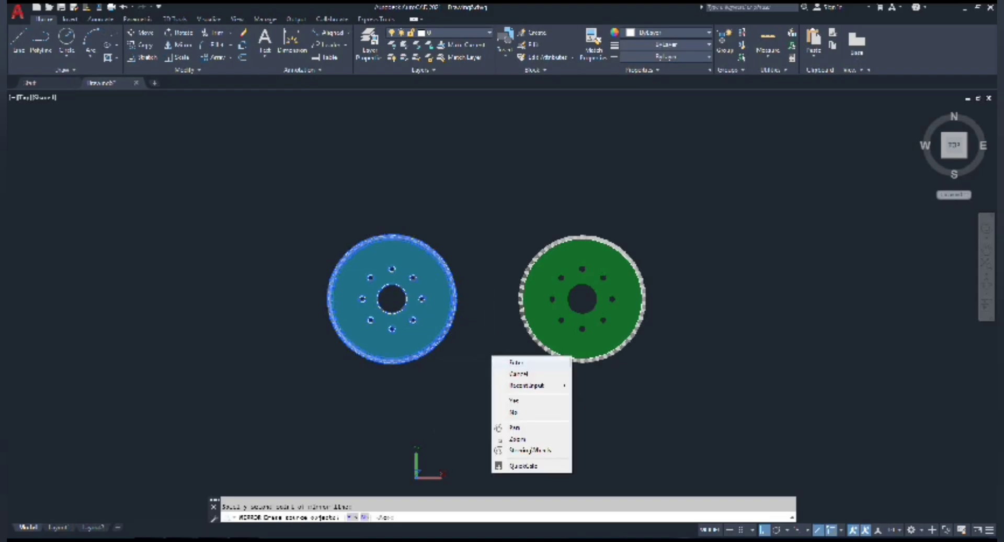
click(506, 363)
Move the mirrored gear horizontally towards the original until the two tooth rims almost touch
click(708, 231)
click(500, 477)
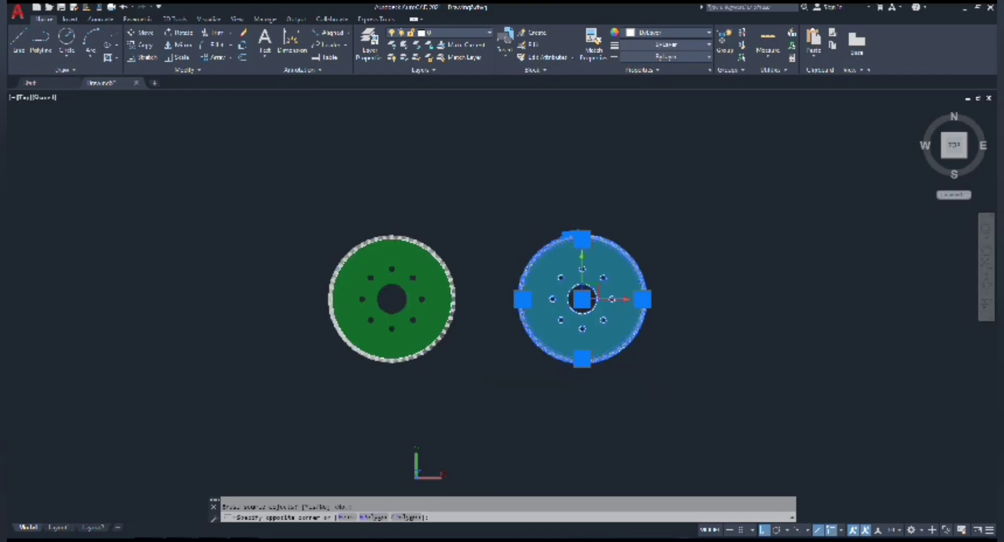
text(m)
key(Return)
click(624, 410)
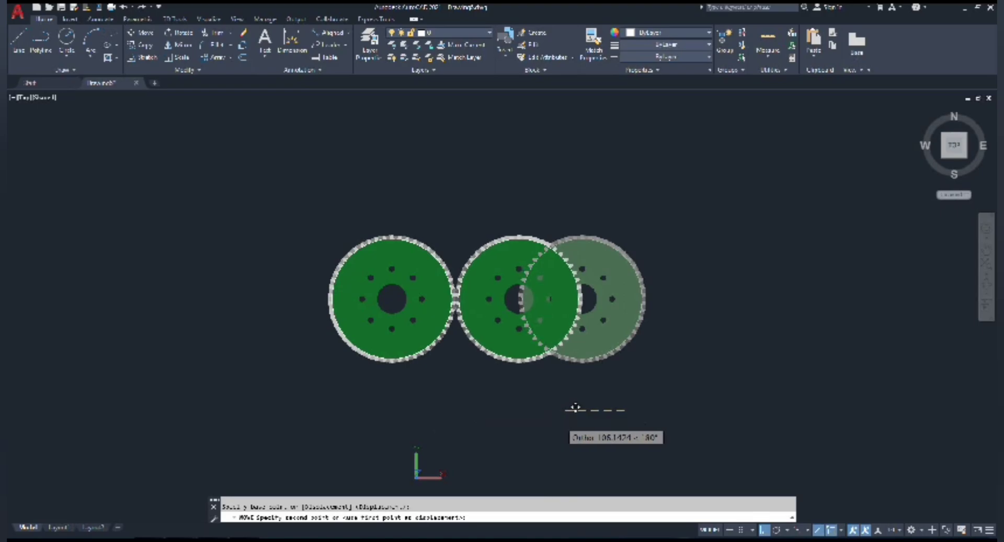
click(569, 413)
Rotate the mirrored gear slightly about its bore centre at a free angle, with Ortho turned off
scroll(476, 292, up, 5)
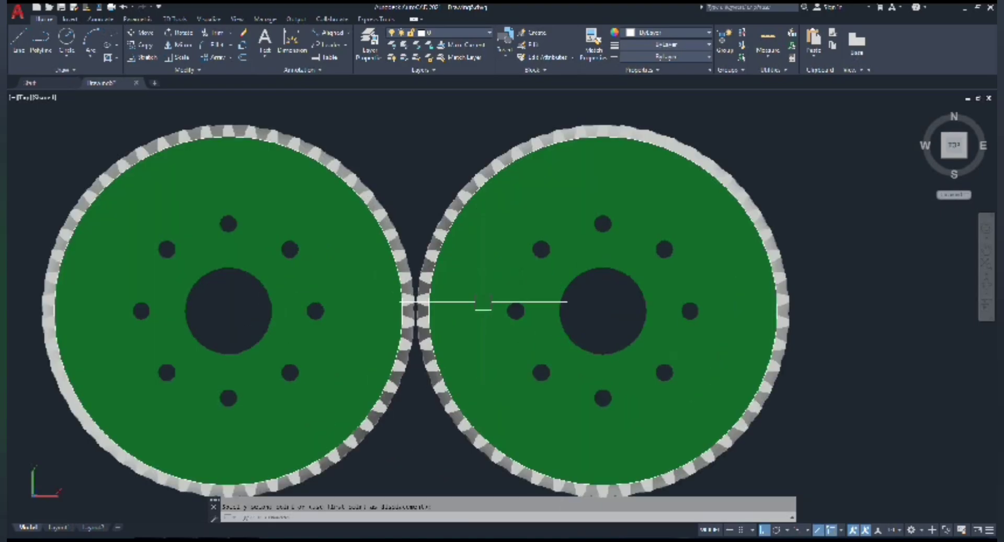
scroll(489, 245, down, 2)
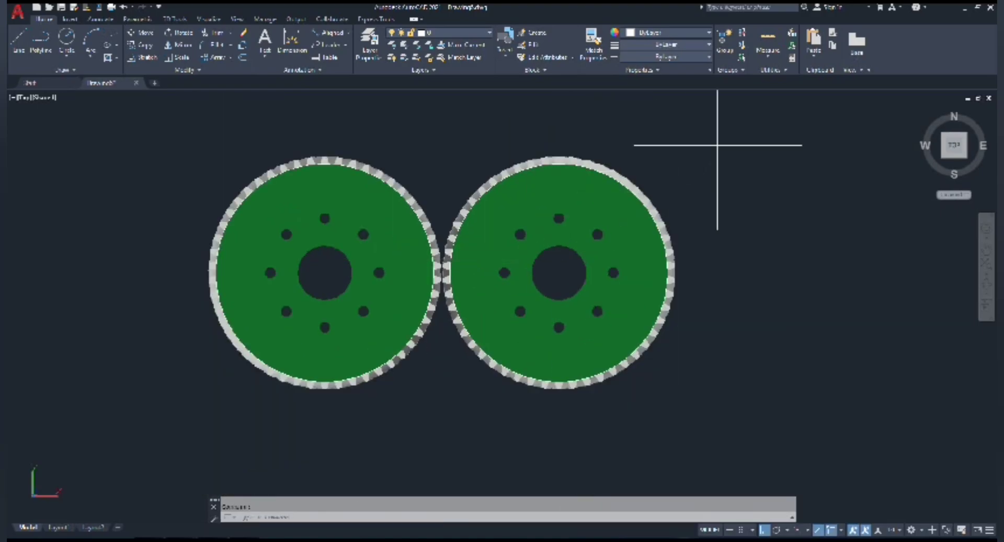
click(717, 146)
click(465, 400)
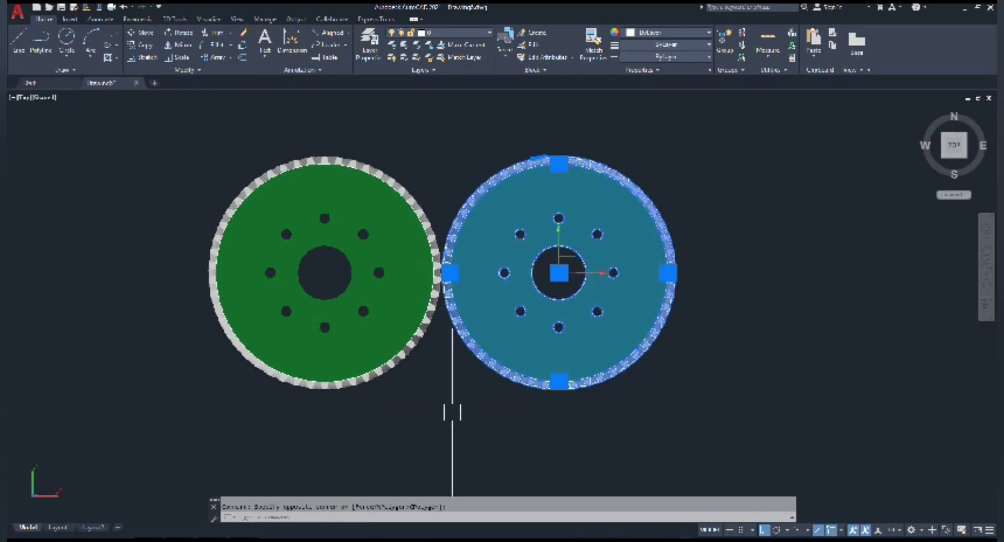
text(ro)
key(Return)
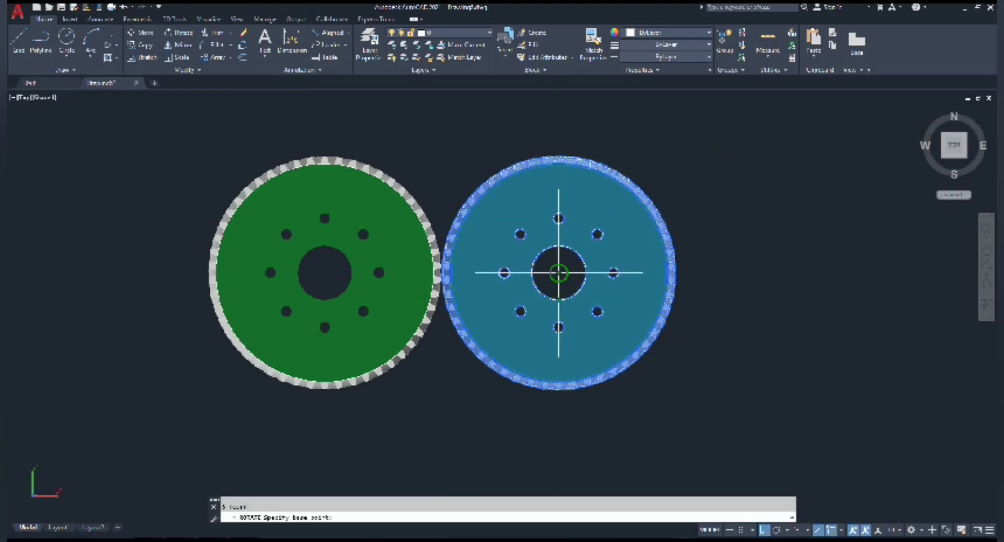
click(558, 272)
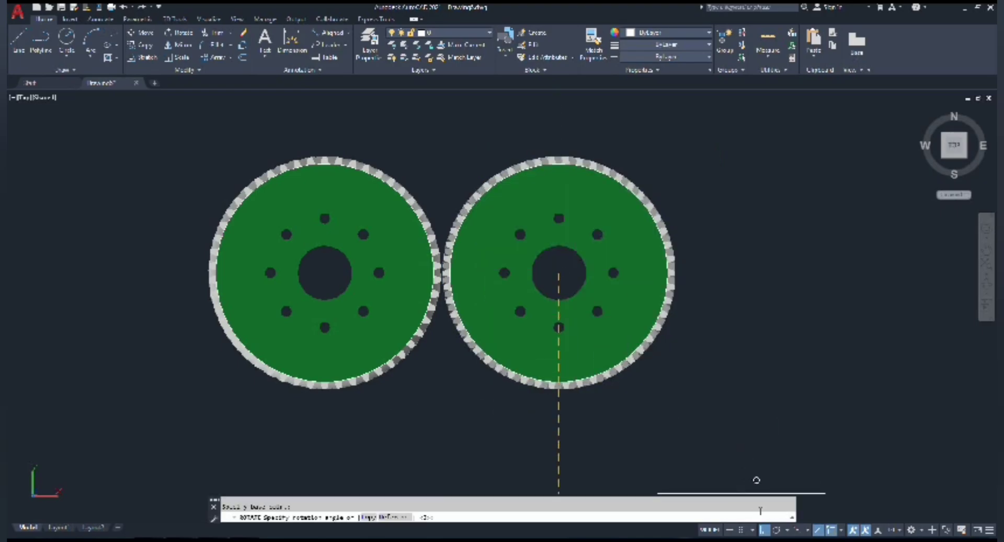
key(F8)
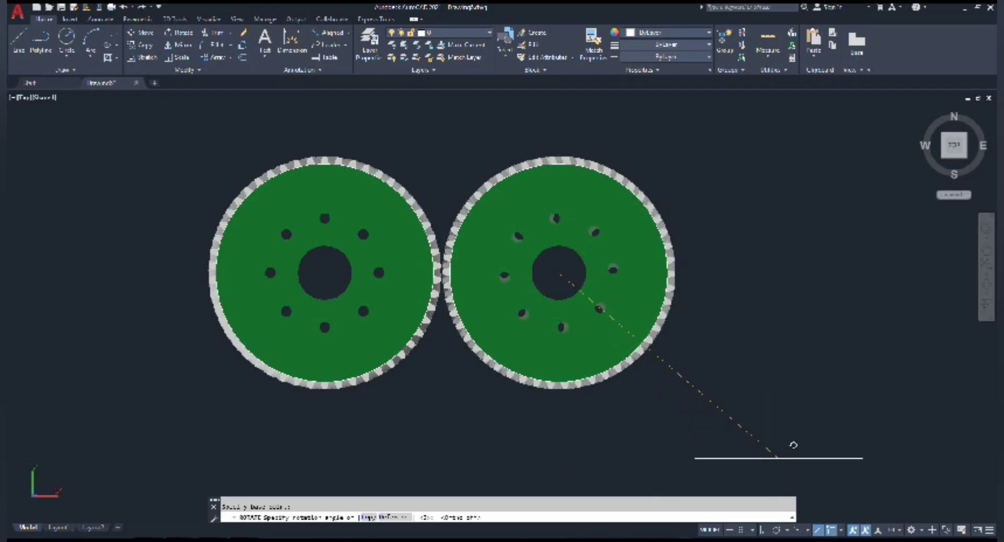
click(733, 455)
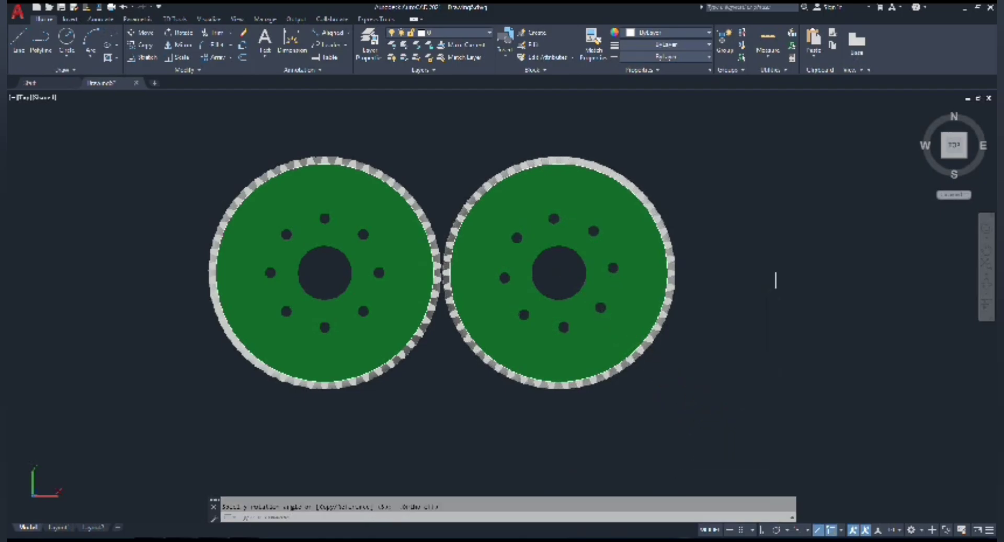
Move the mirrored gear towards the original until its teeth fit into the gaps of the other rim
click(734, 188)
click(540, 376)
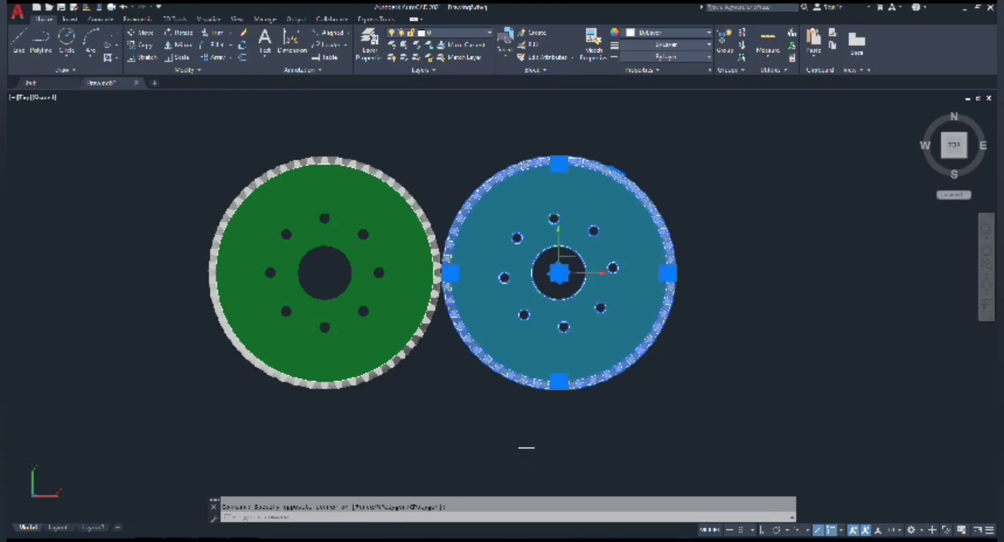
text(m)
key(Return)
scroll(445, 270, up, 8)
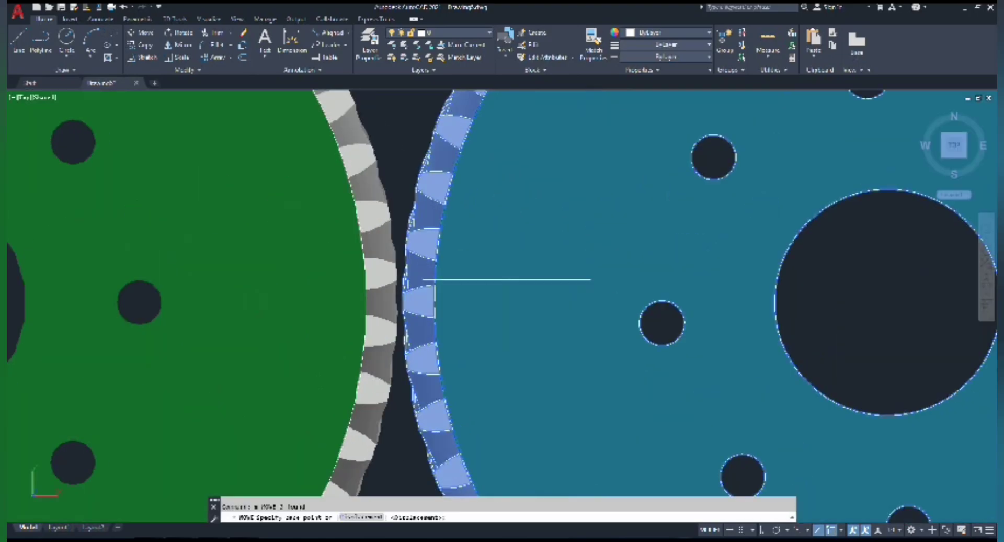
middle_drag(800, 332, 662, 323)
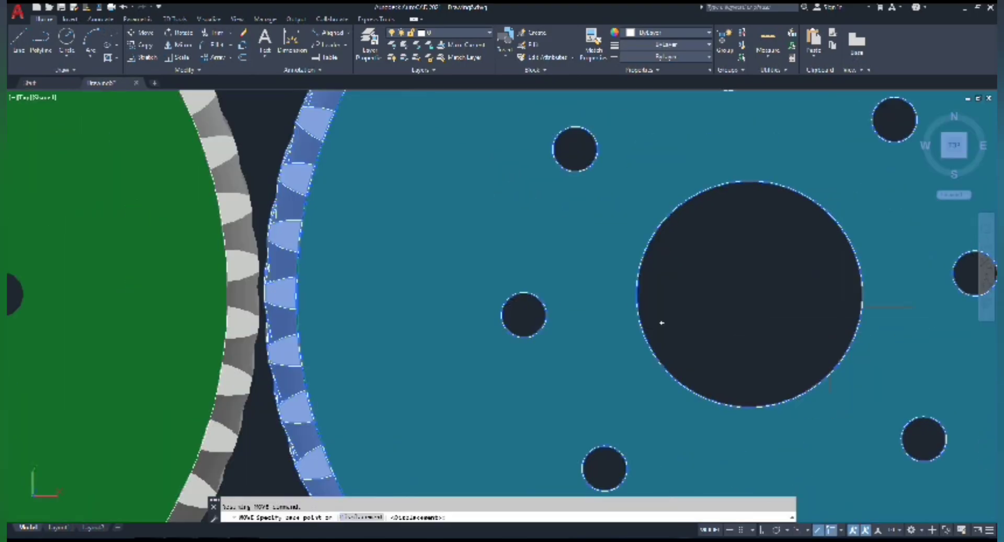
click(662, 323)
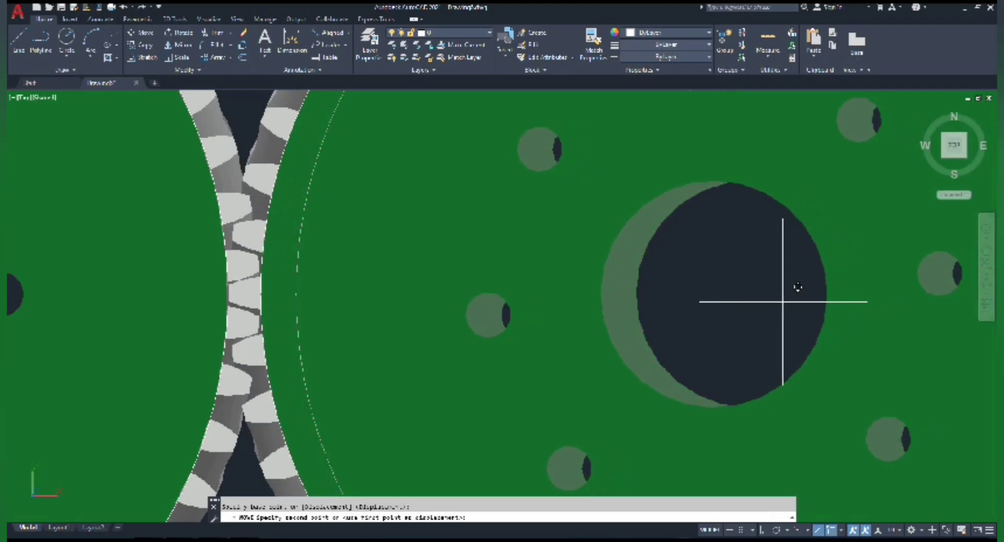
click(776, 300)
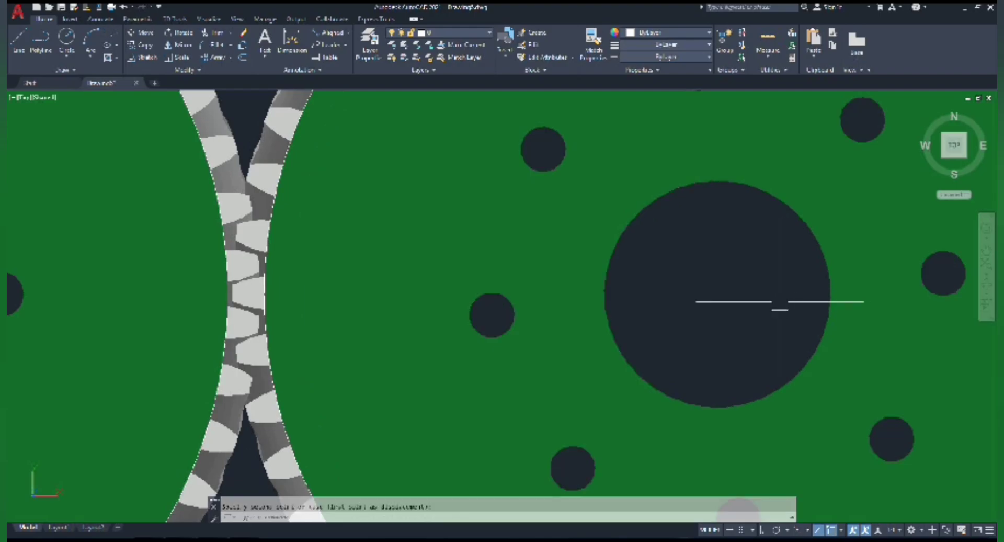
Examine the meshing teeth of the original and mirrored gears from tilted 3D angles
scroll(735, 301, down, 4)
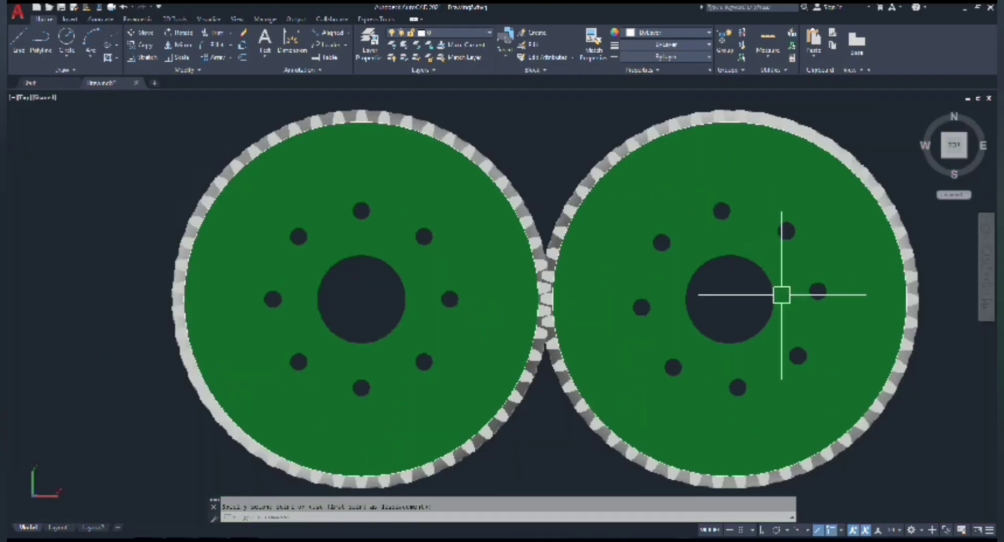
click(988, 288)
drag(621, 351, 561, 271)
scroll(387, 287, up, 4)
scroll(540, 284, down, 5)
click(581, 275)
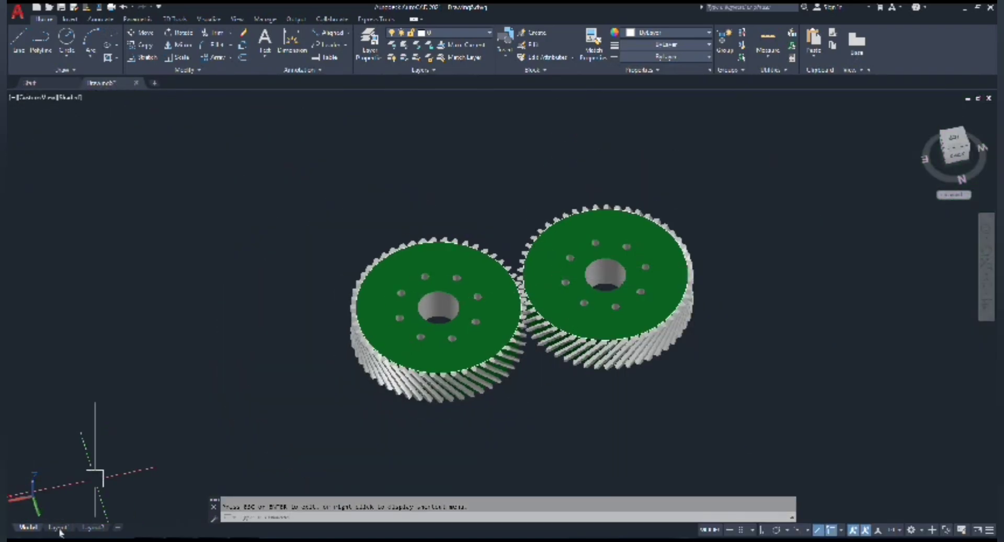